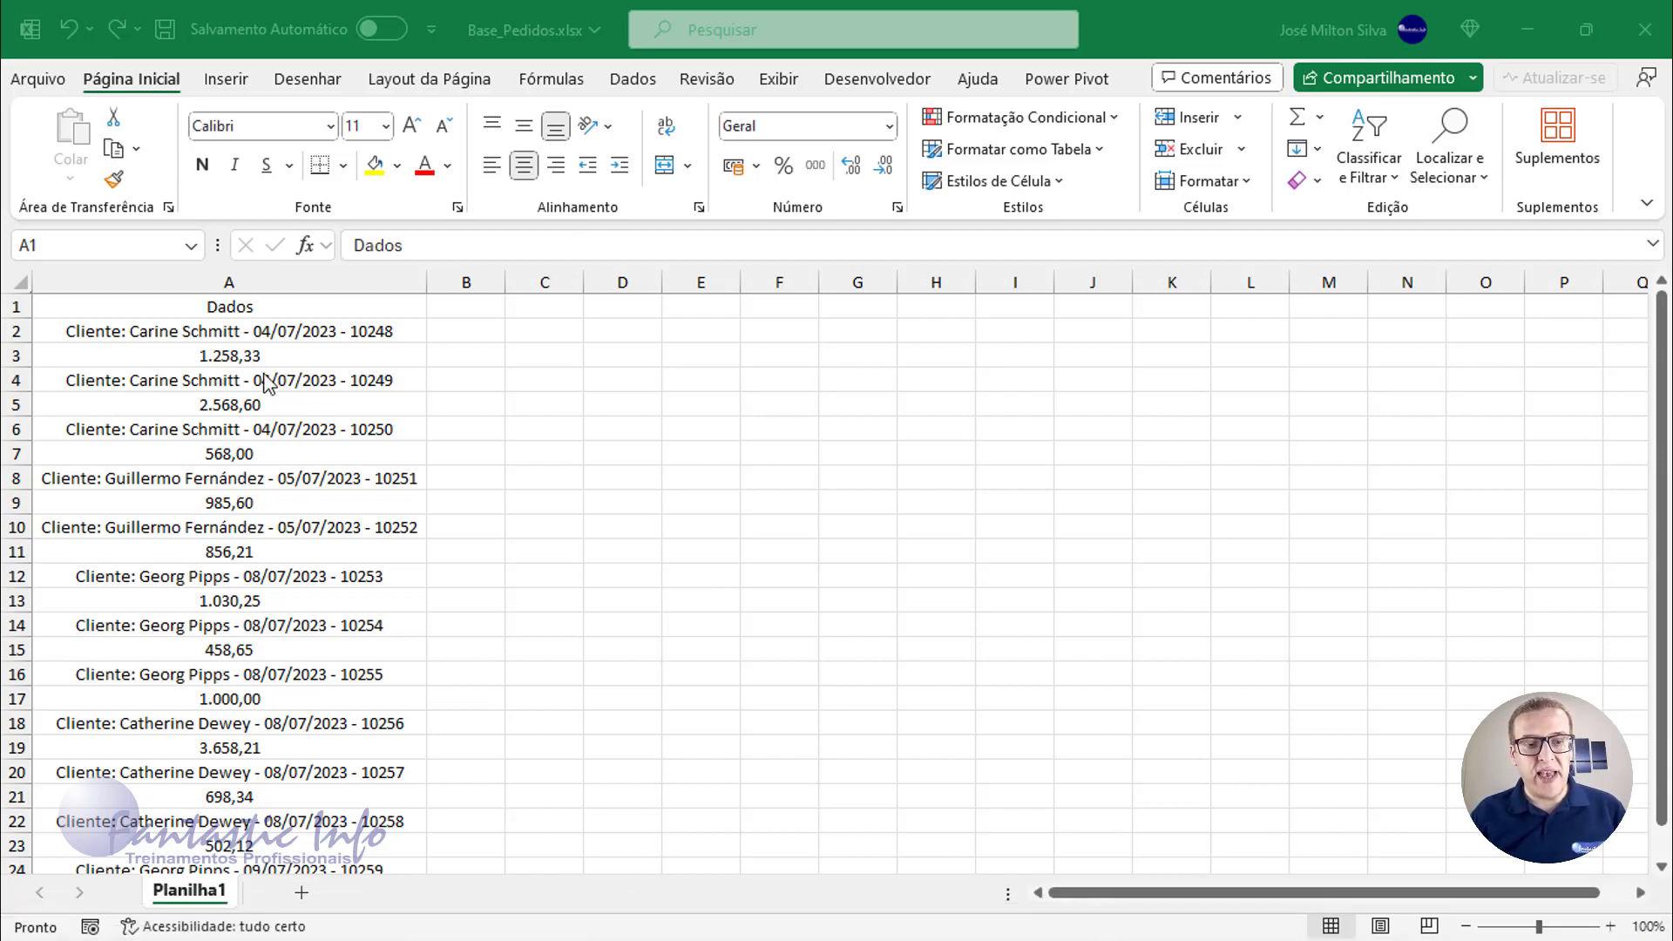
Examine the Dados column of Base_Pedidos.xlsx, comparing the rows holding client, date and order number with the amount rows beneath them.
click(253, 330)
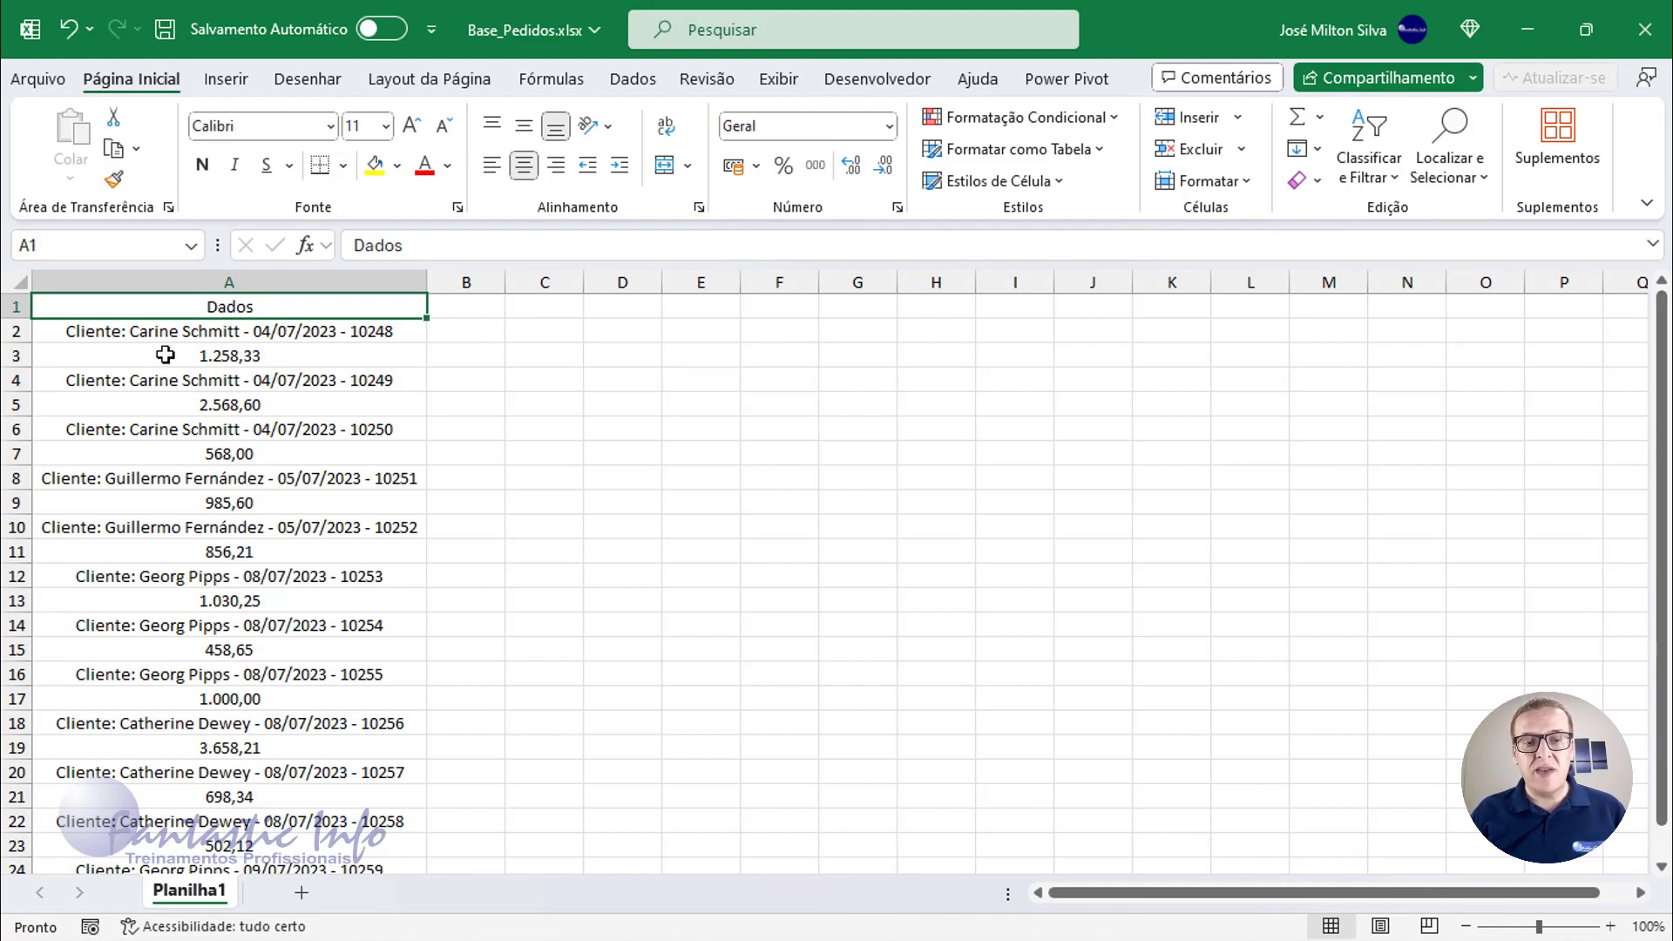
click(135, 340)
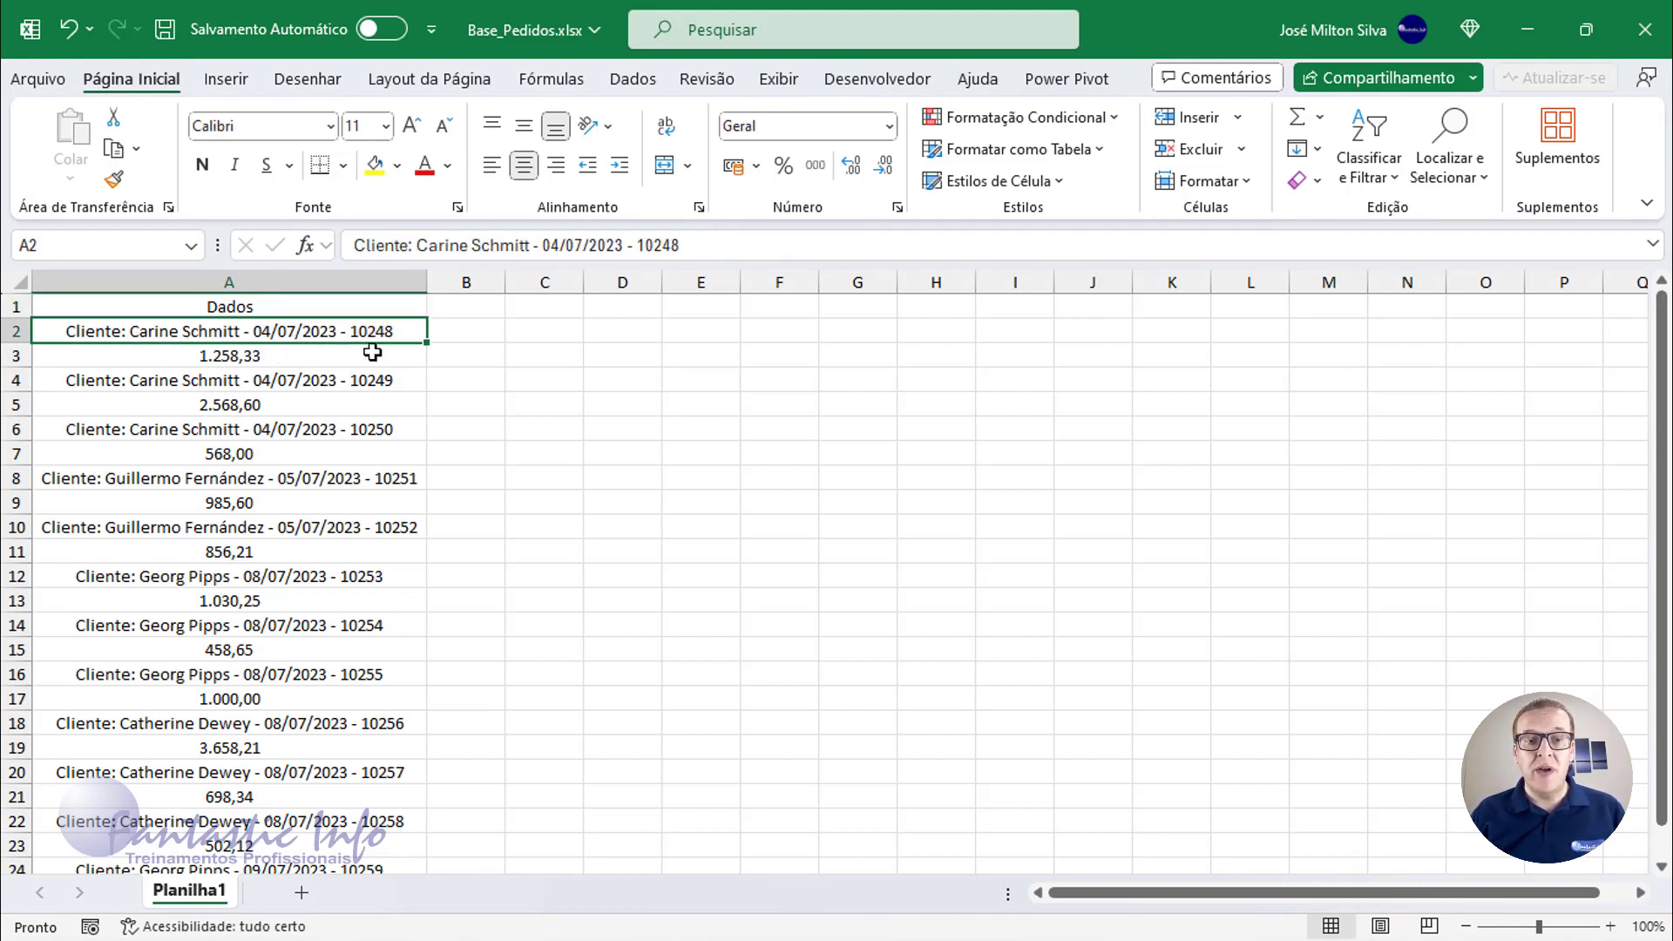
click(187, 371)
click(246, 357)
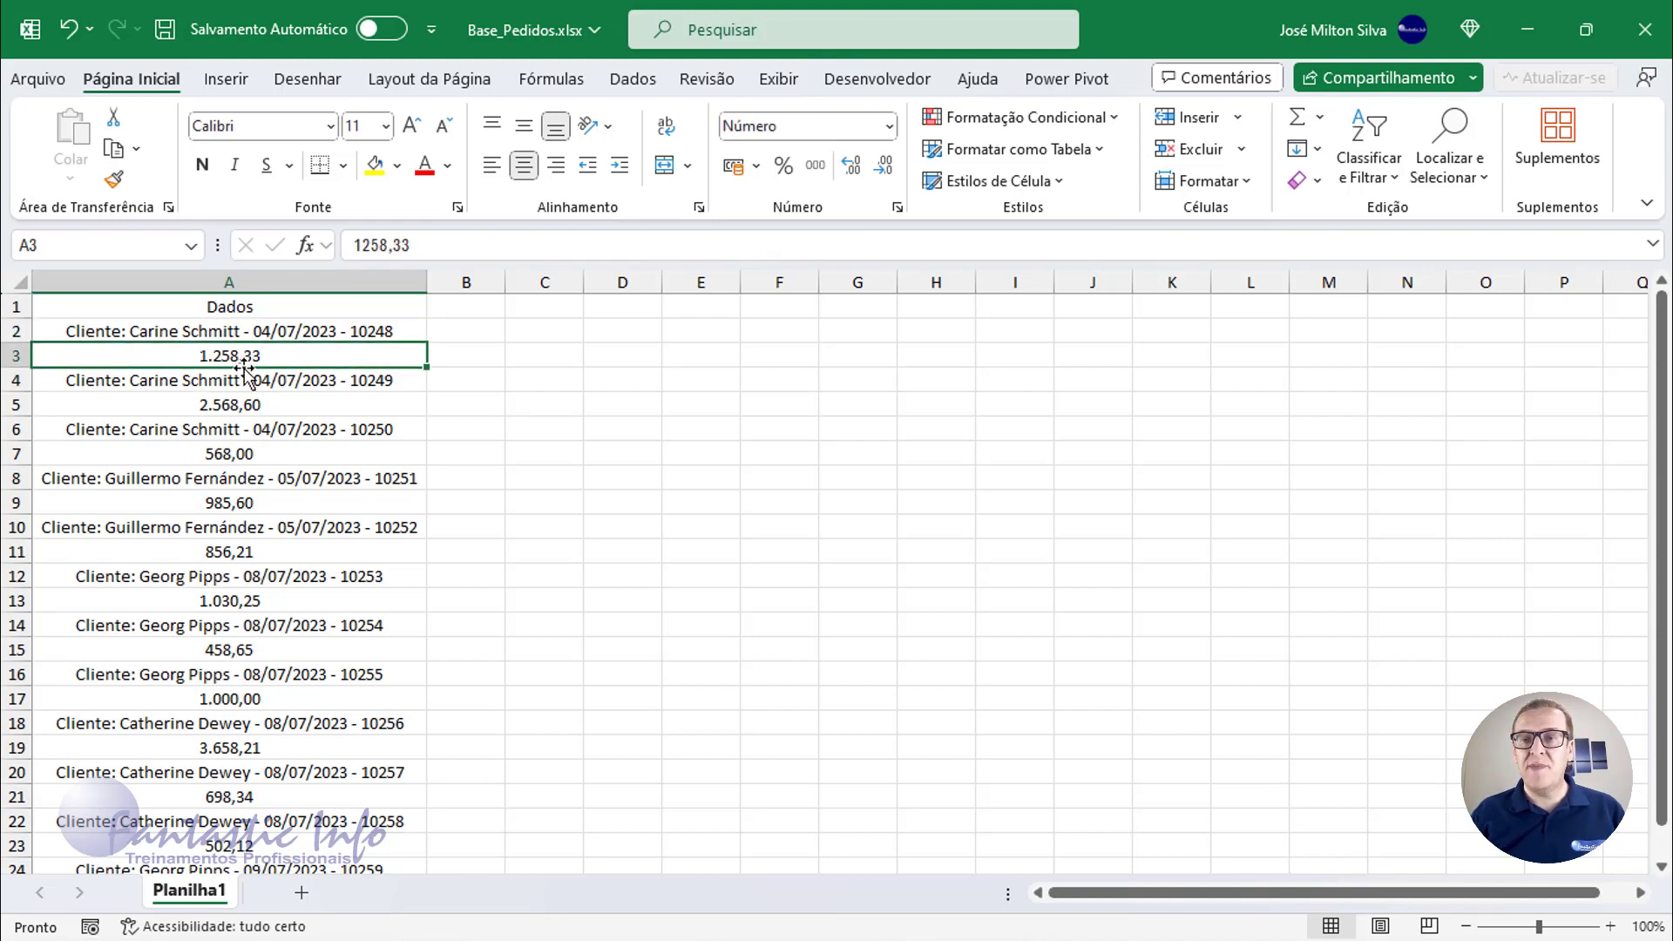
click(218, 384)
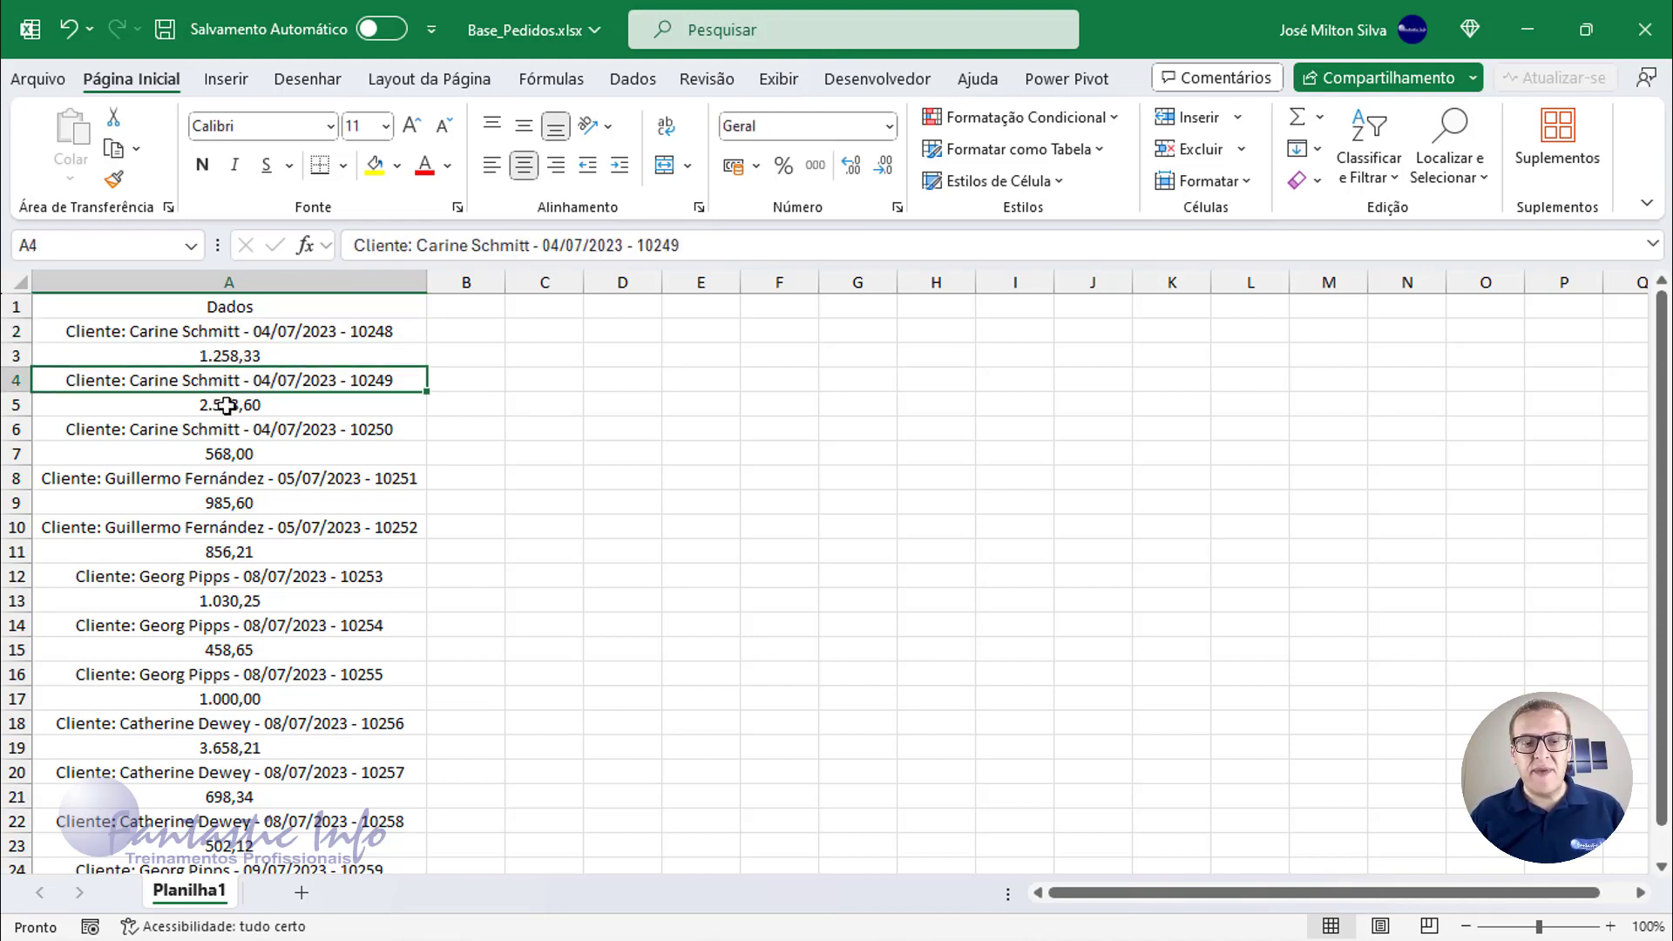
click(225, 403)
click(126, 380)
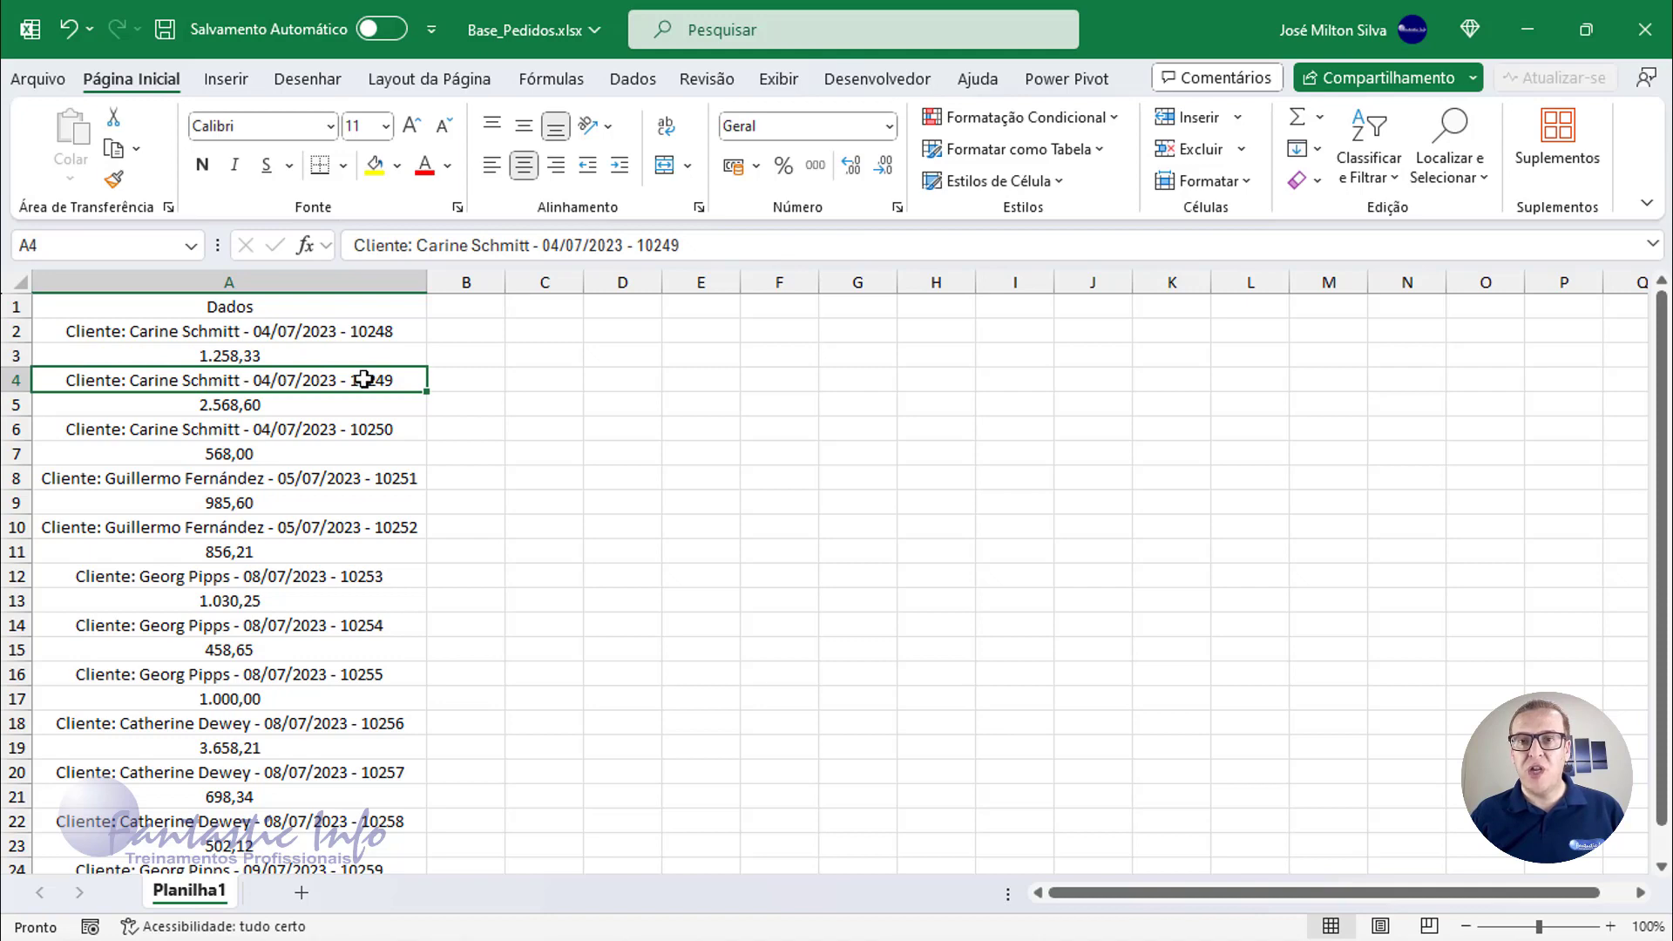
click(263, 406)
click(166, 430)
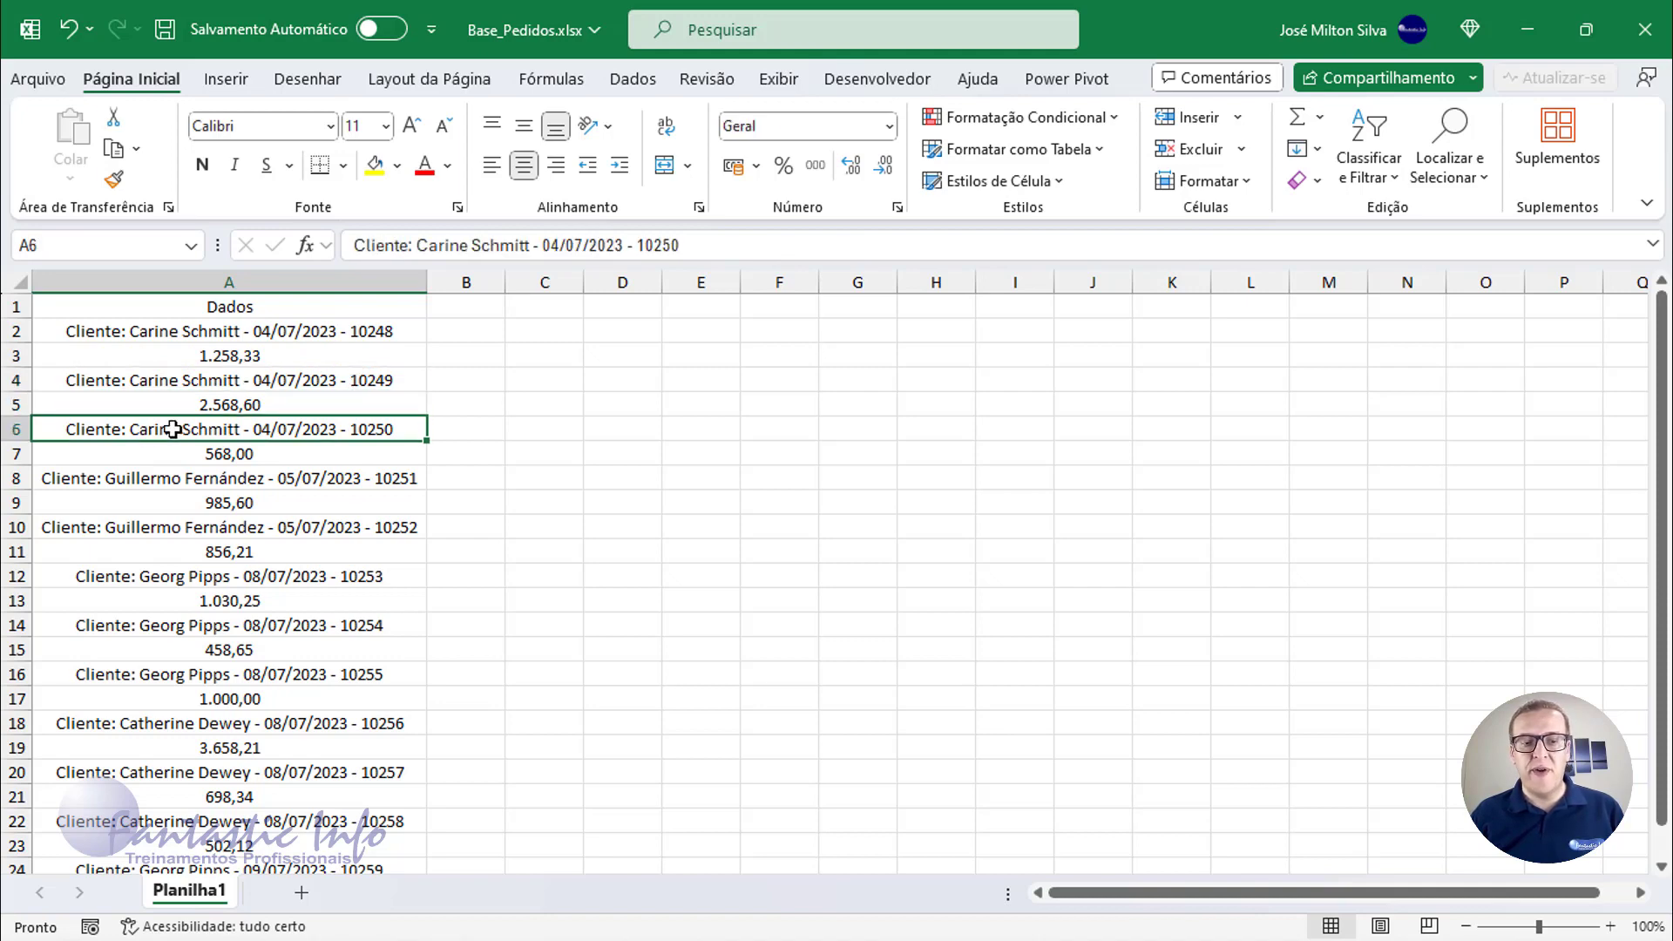
click(249, 459)
scroll(269, 541, down, 3)
scroll(275, 541, up, 3)
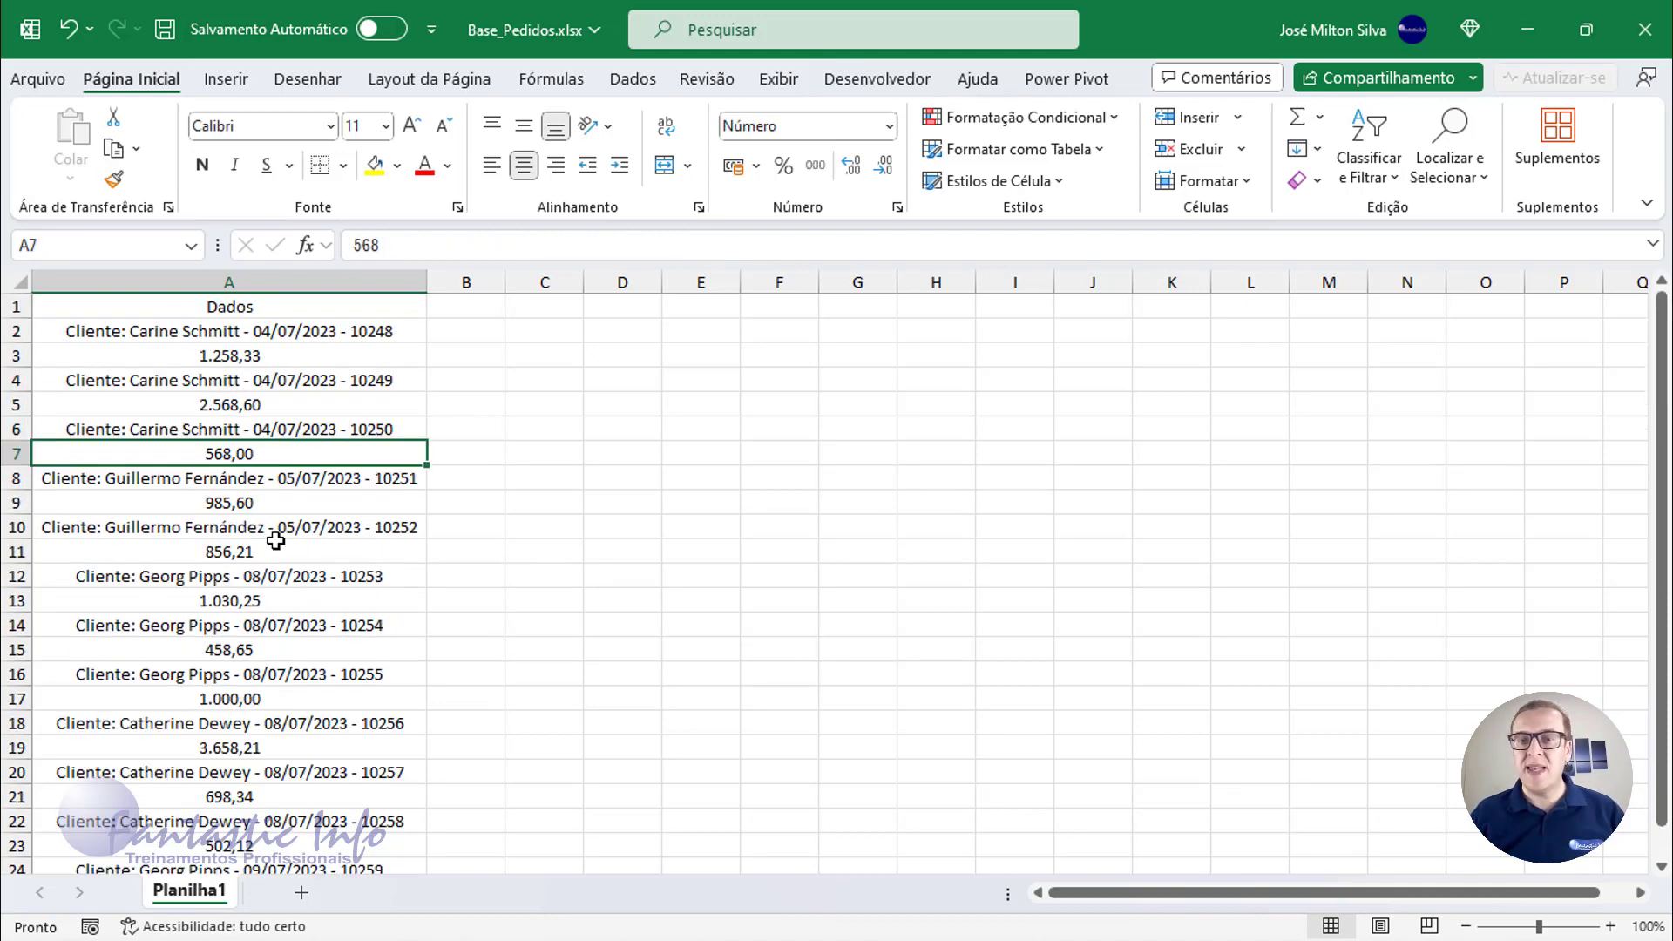
scroll(249, 452, down, 3)
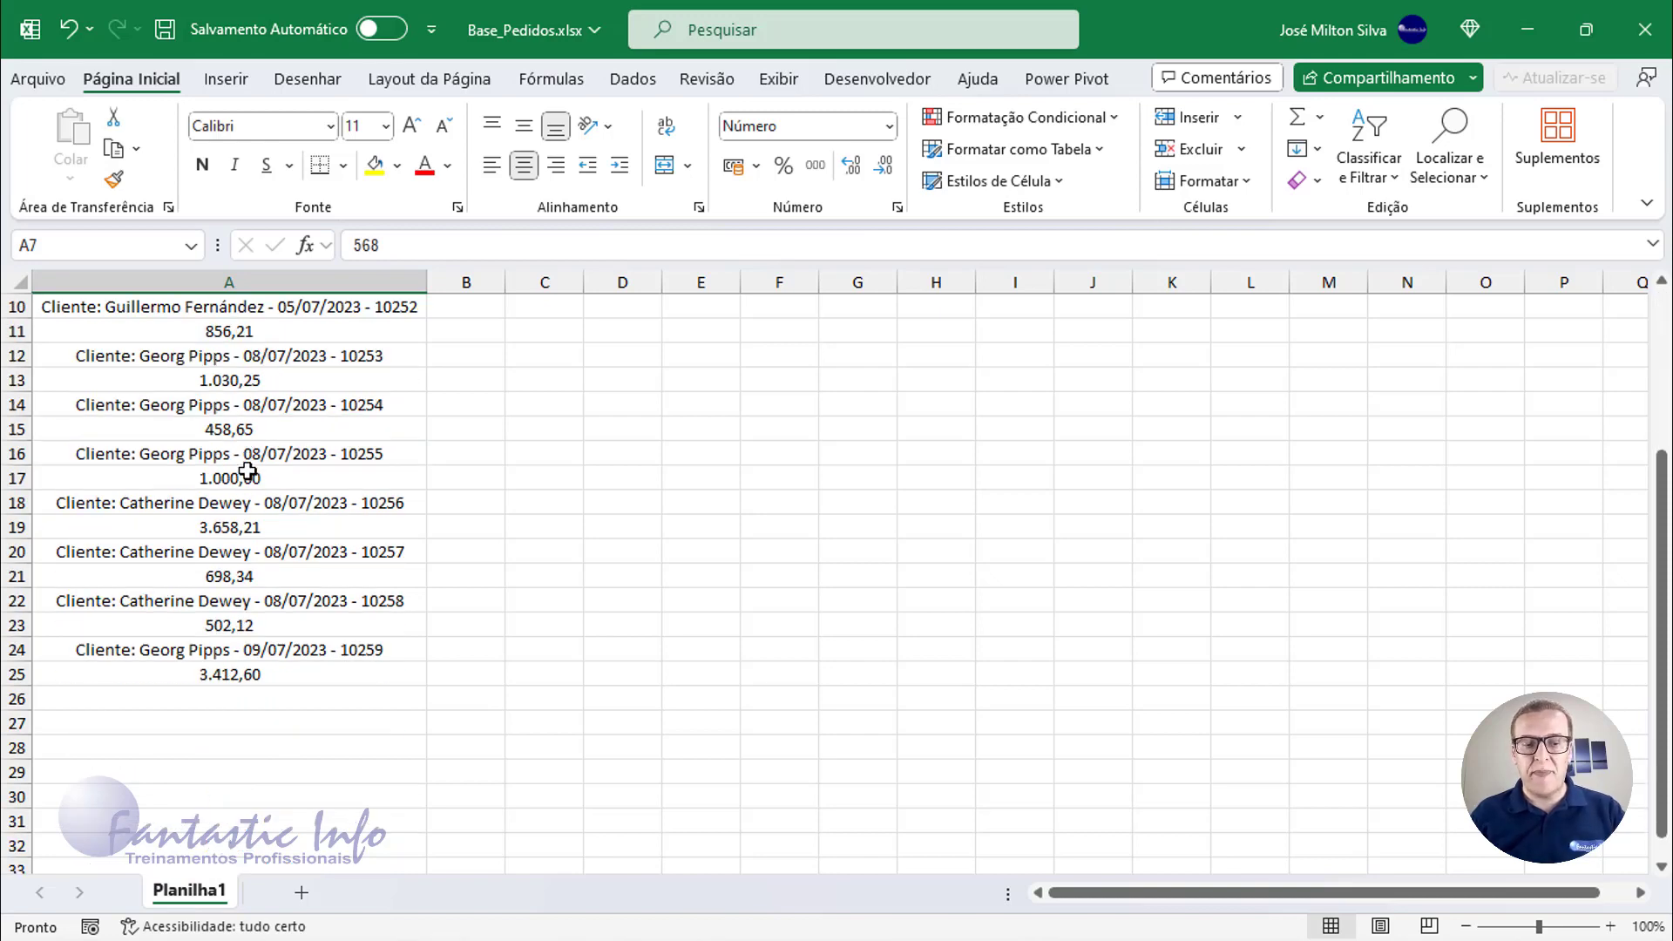
scroll(240, 547, up, 3)
click(238, 354)
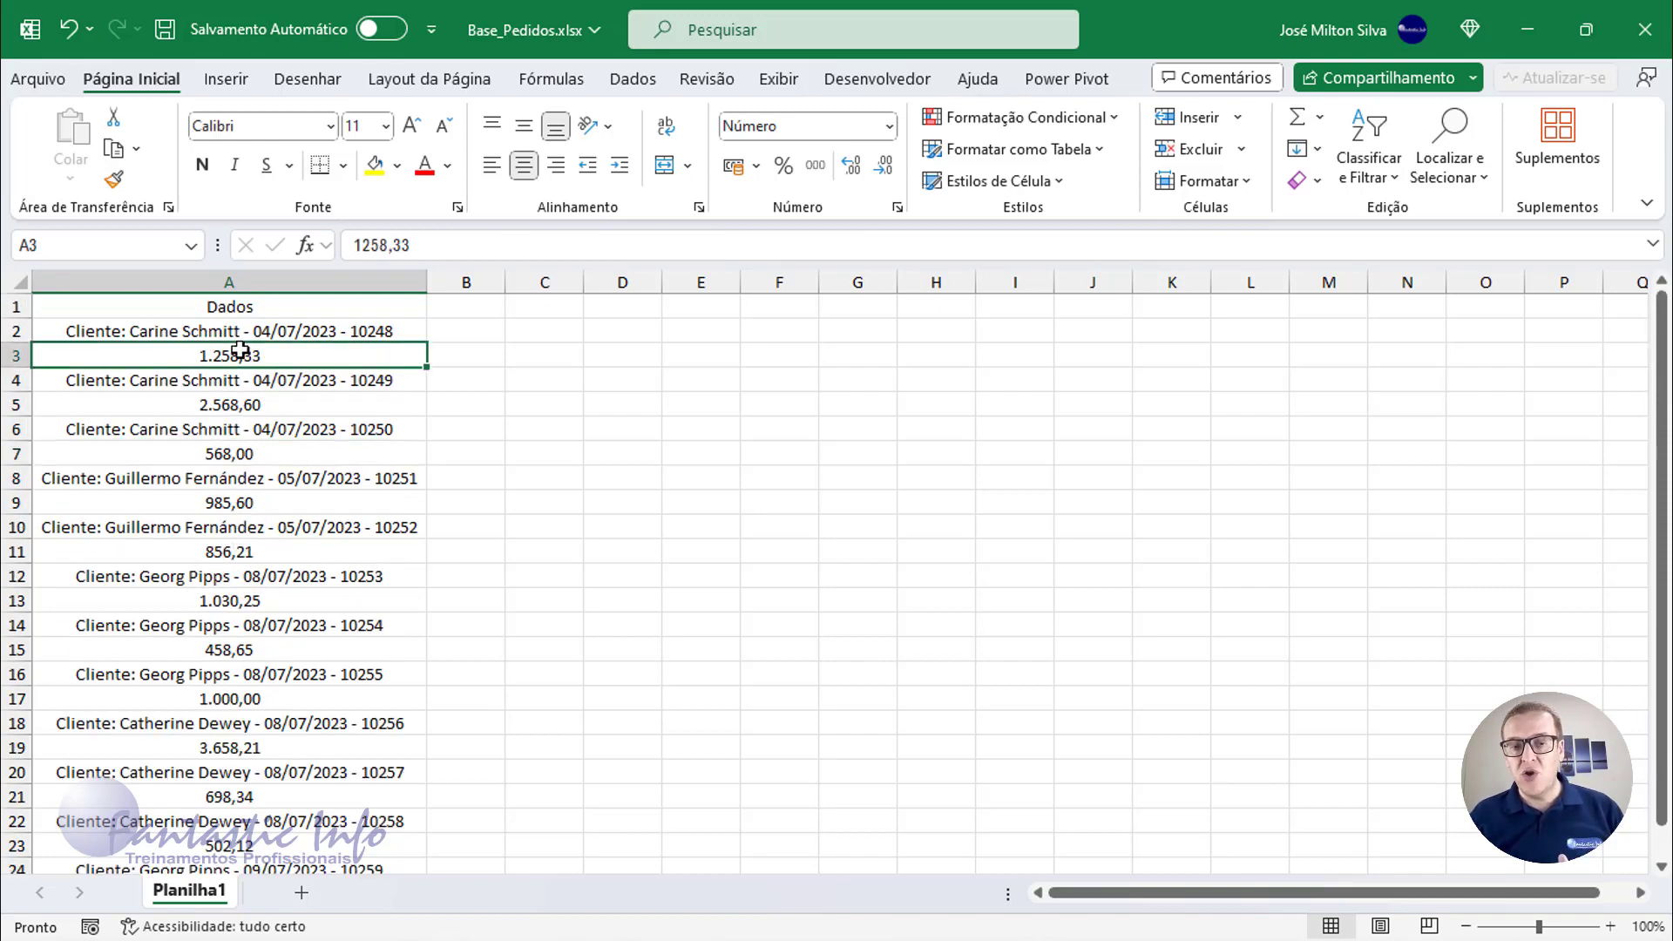
click(294, 332)
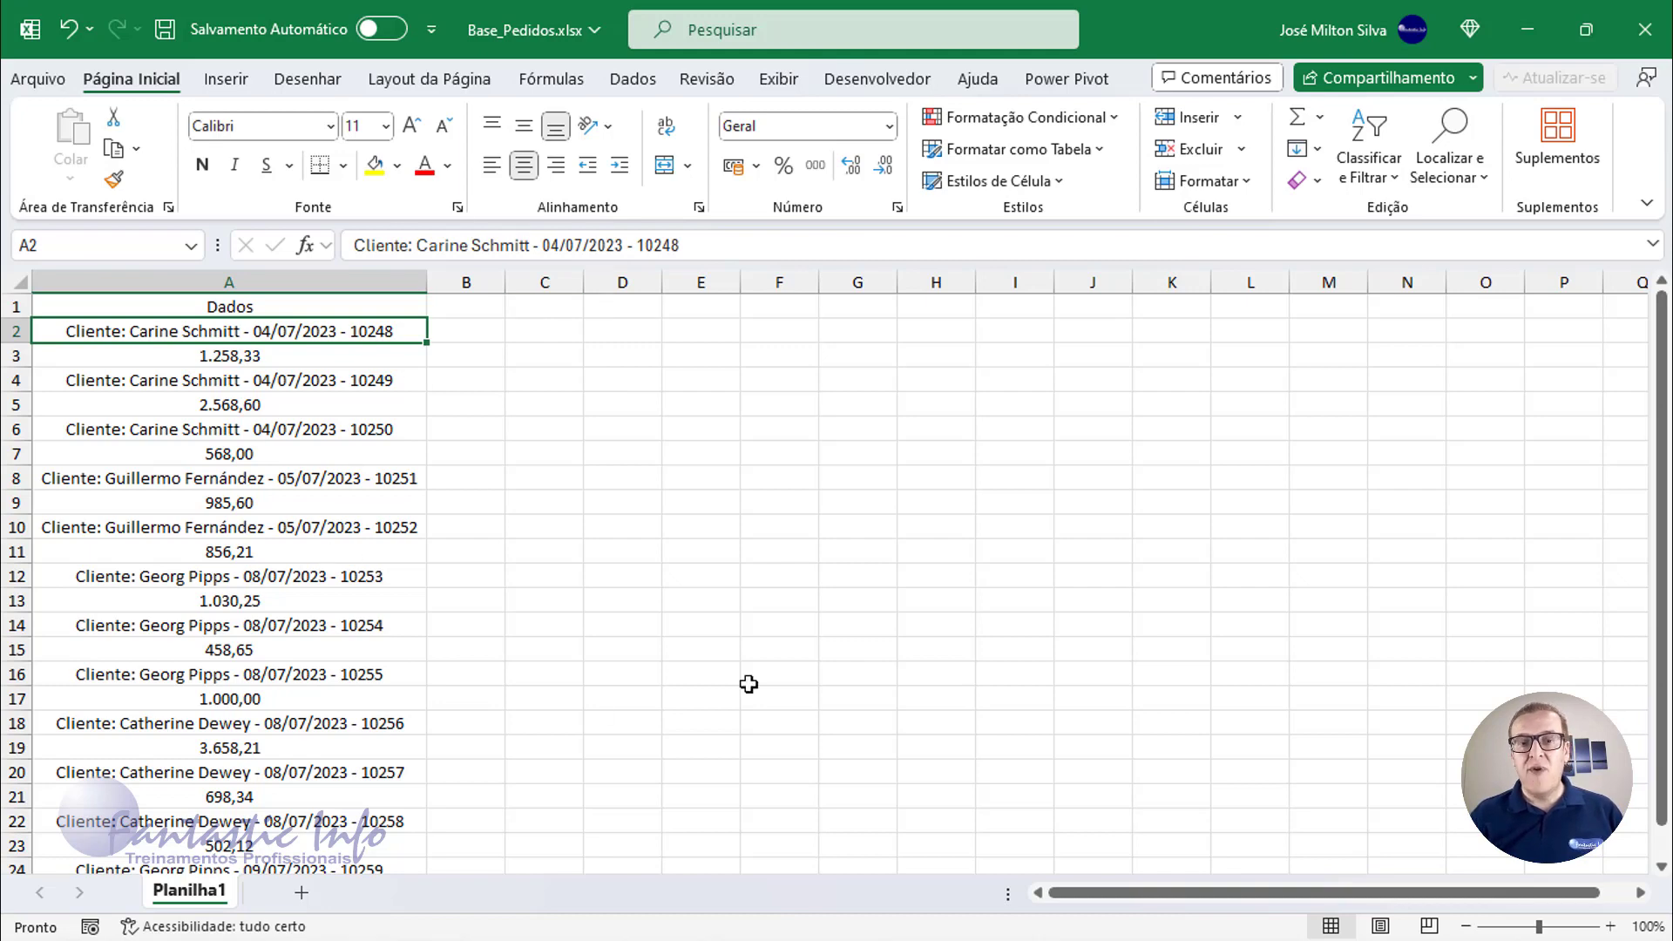
Close the Base_Pedidos.xlsx workbook without saving changes.
click(1649, 40)
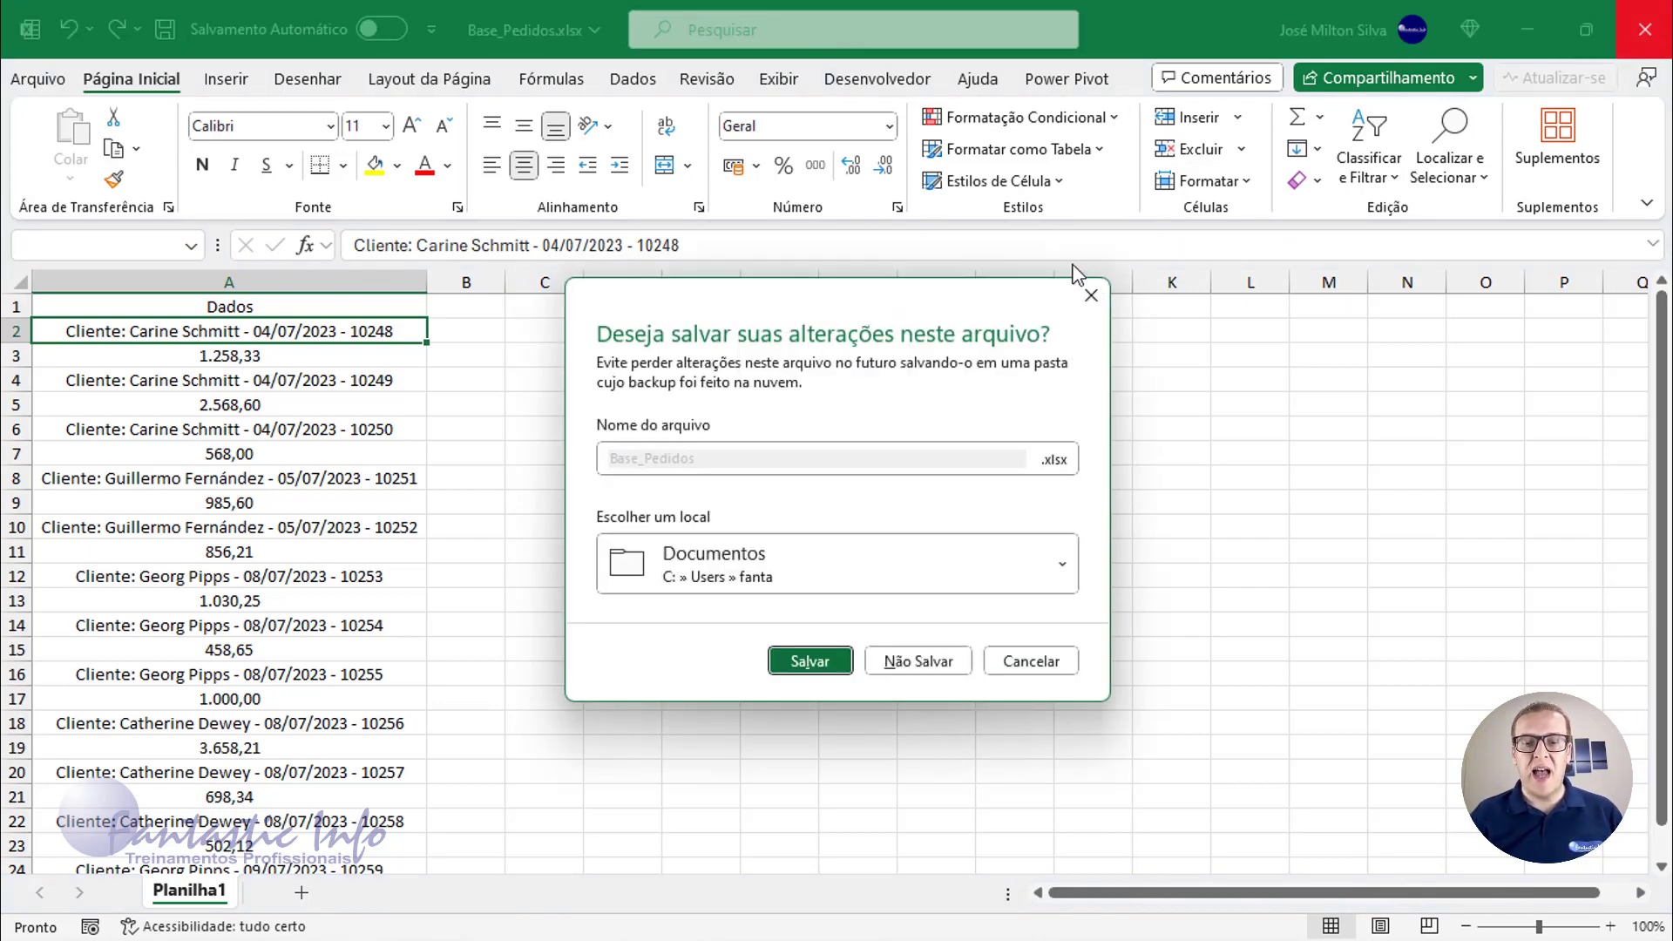
click(937, 664)
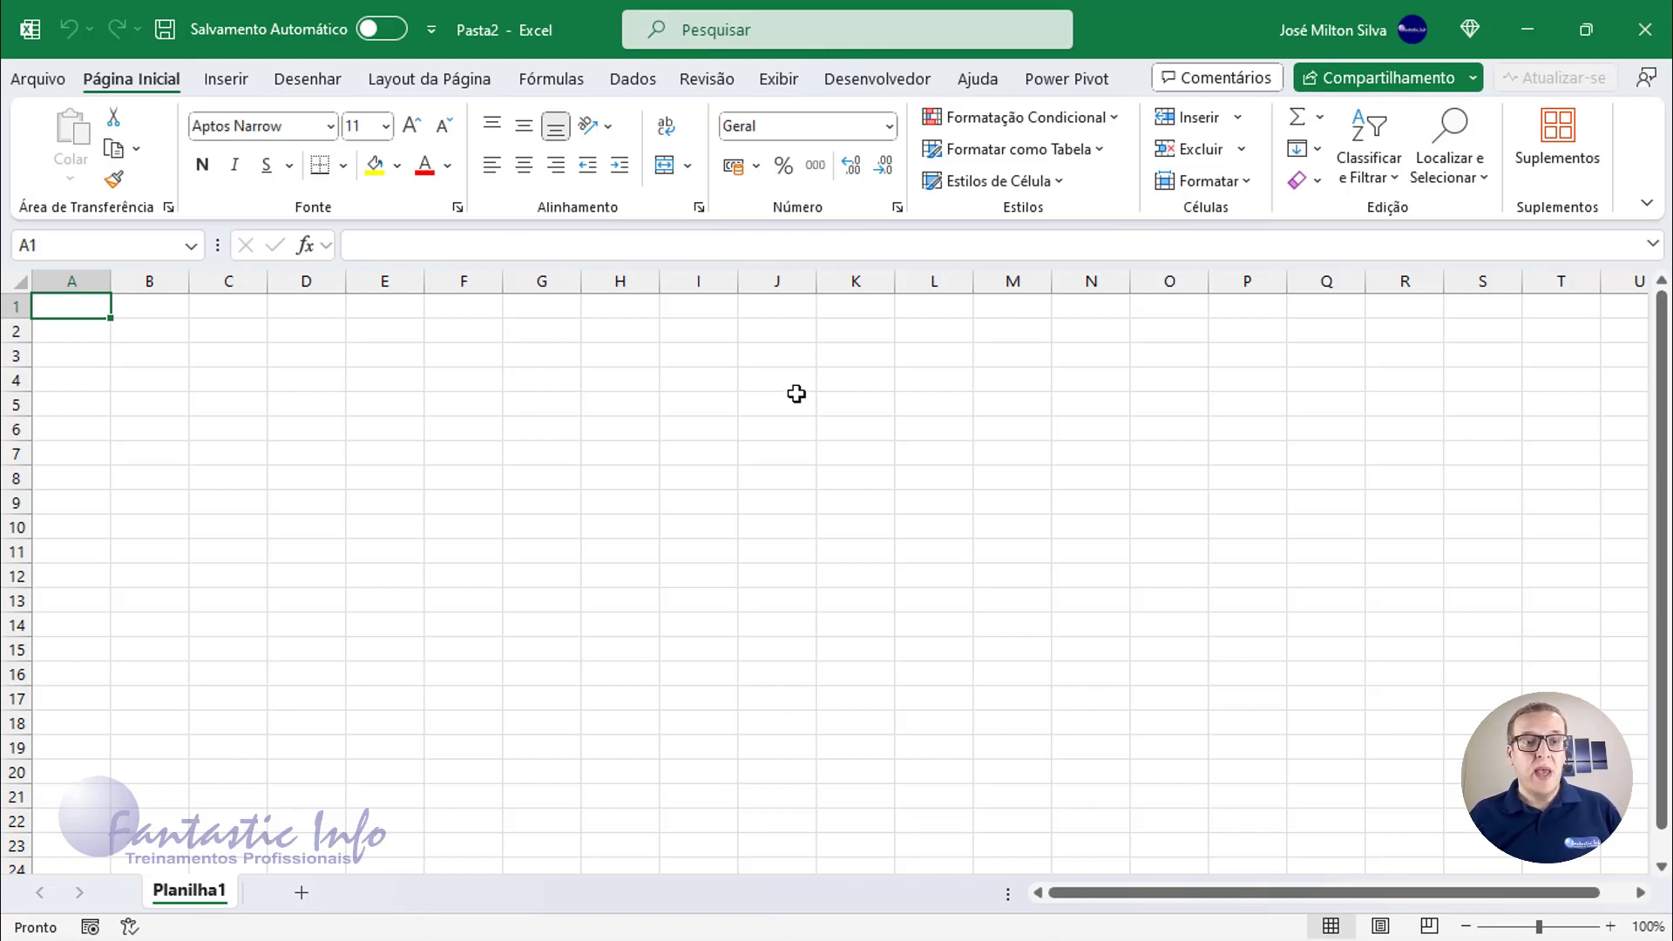
Import Planilha1 from the Base_Pedidos.xlsx workbook in Documentos and open it in the Power Query Editor for transformation.
click(629, 83)
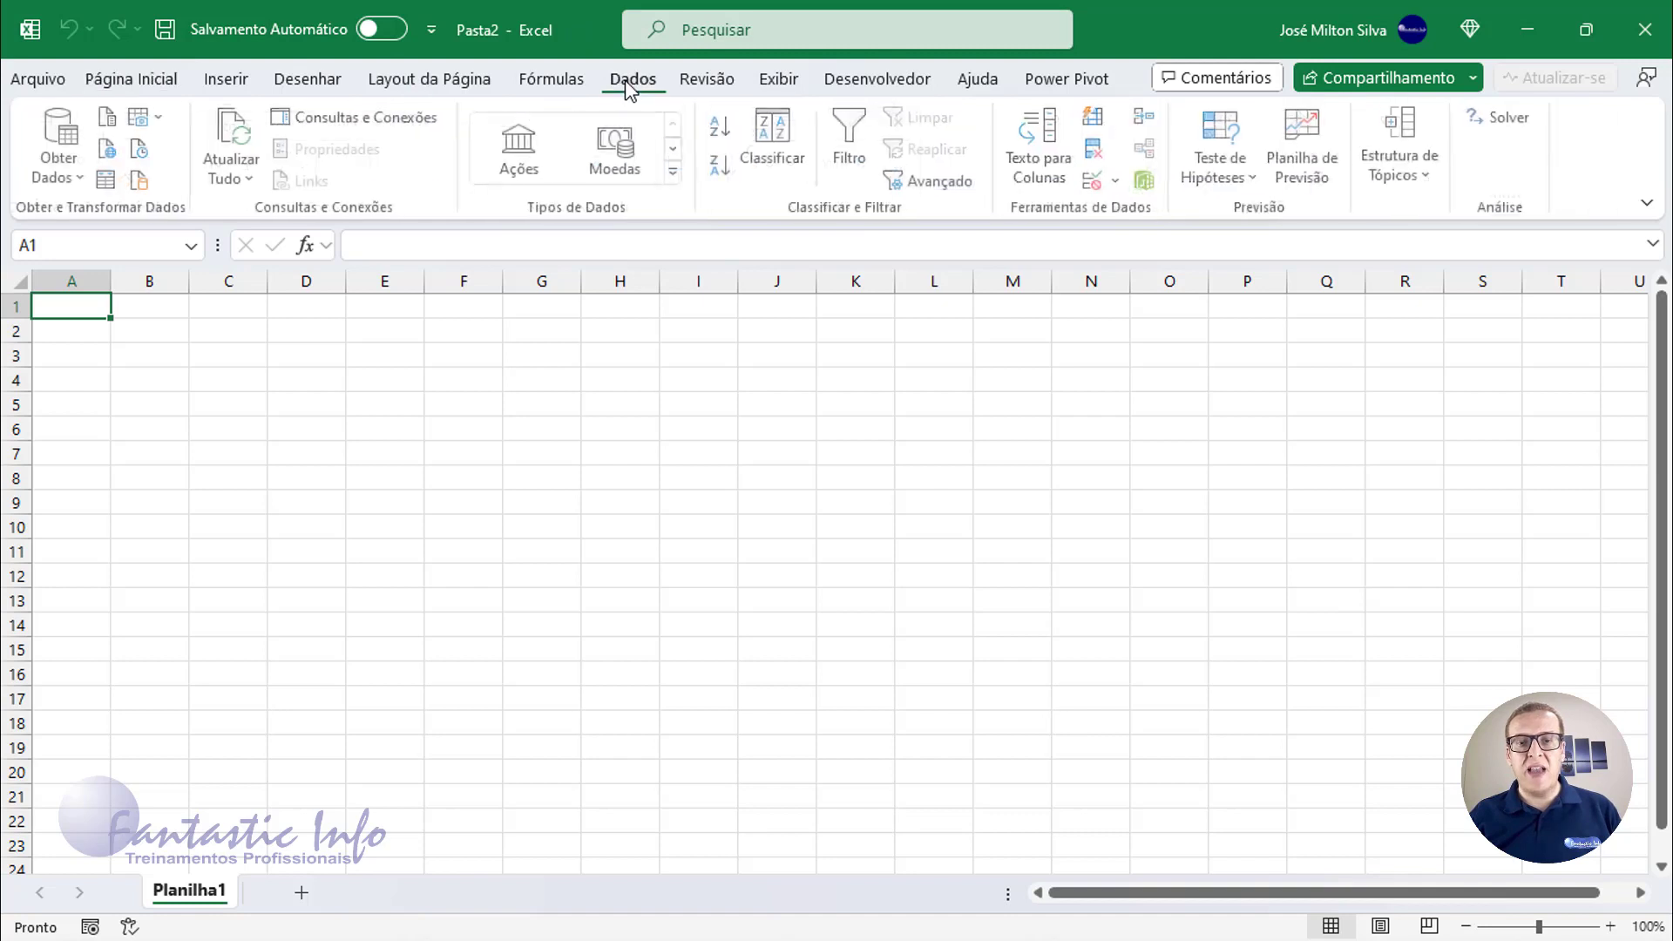
click(65, 173)
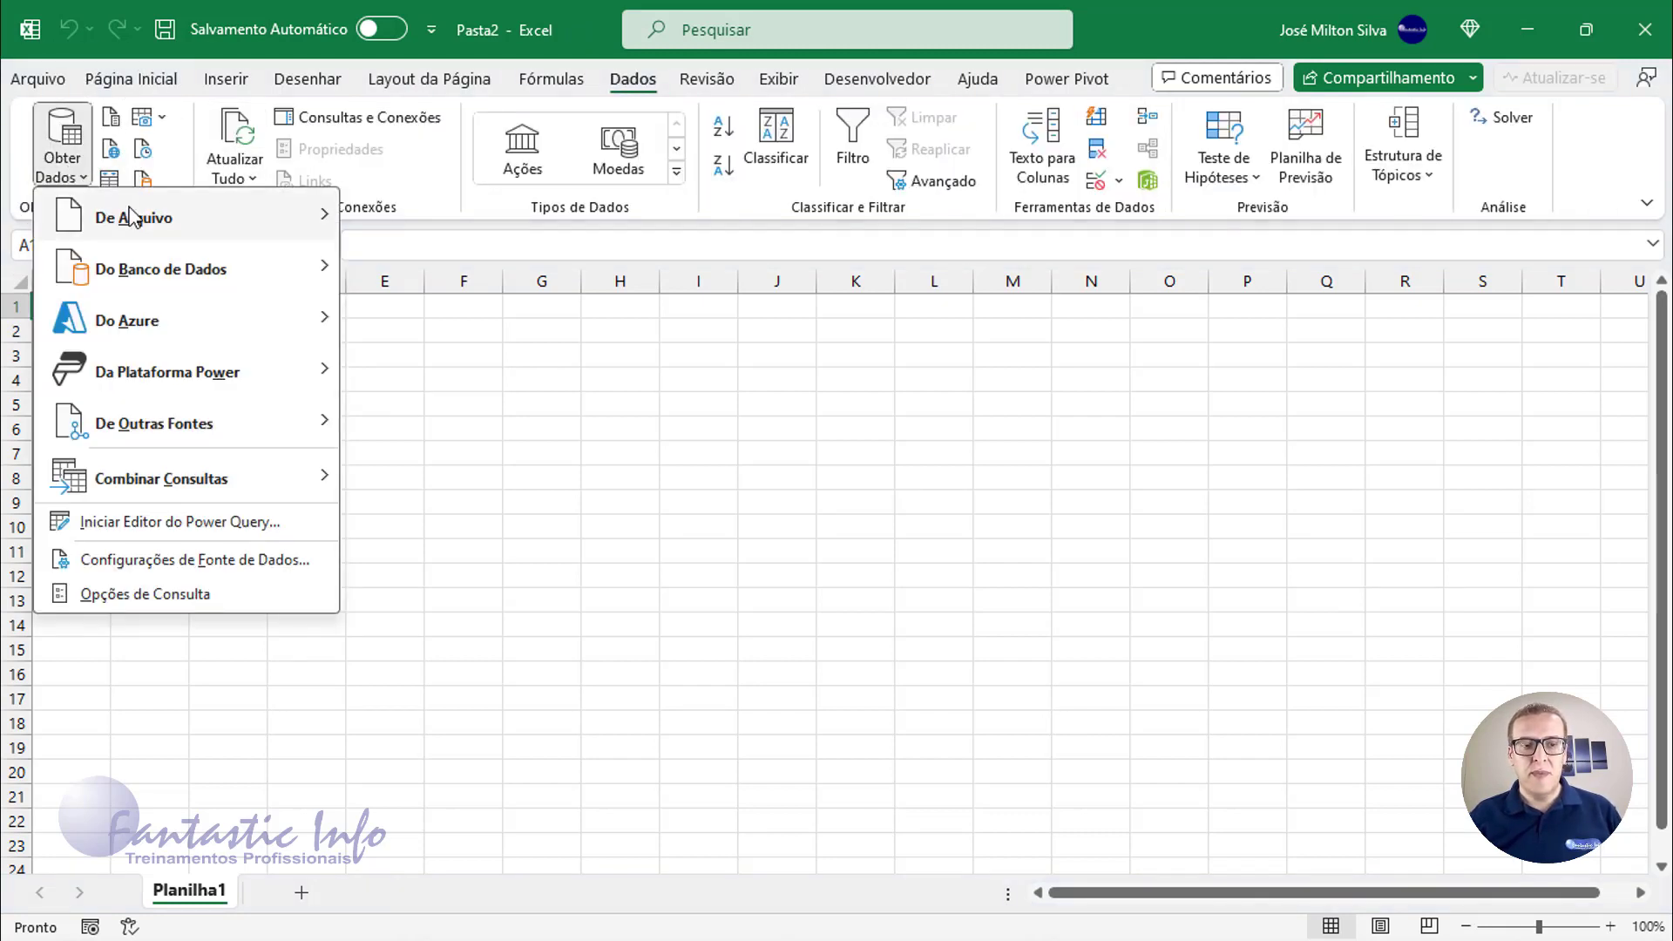
mouse_move(122, 217)
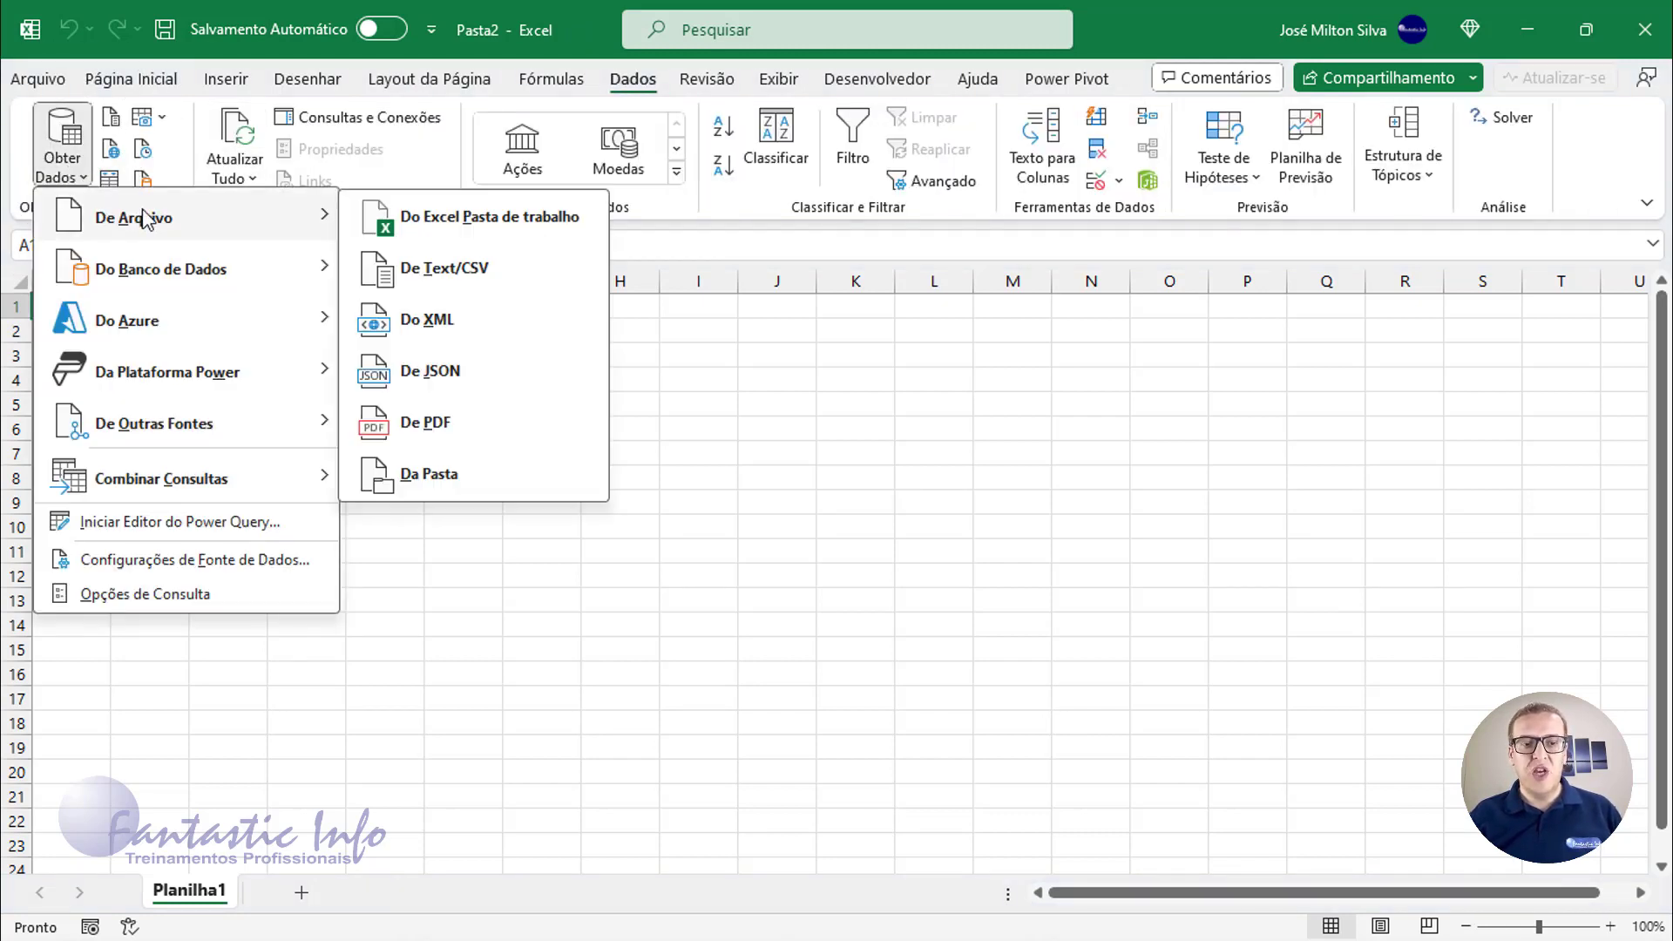
click(492, 225)
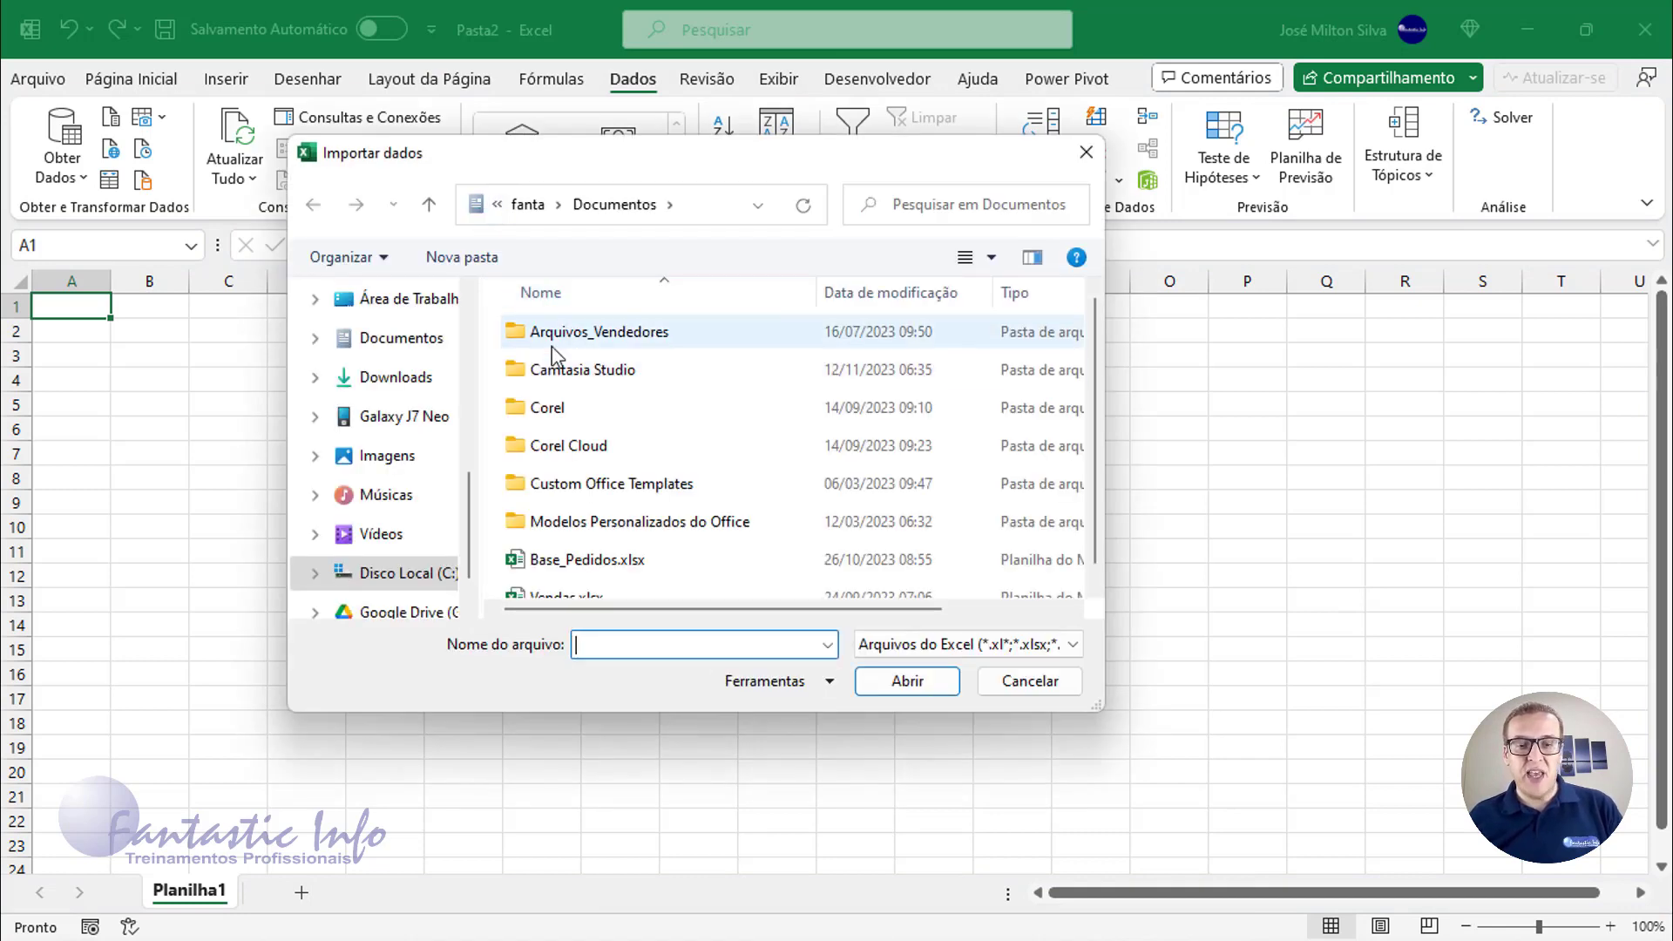
click(438, 348)
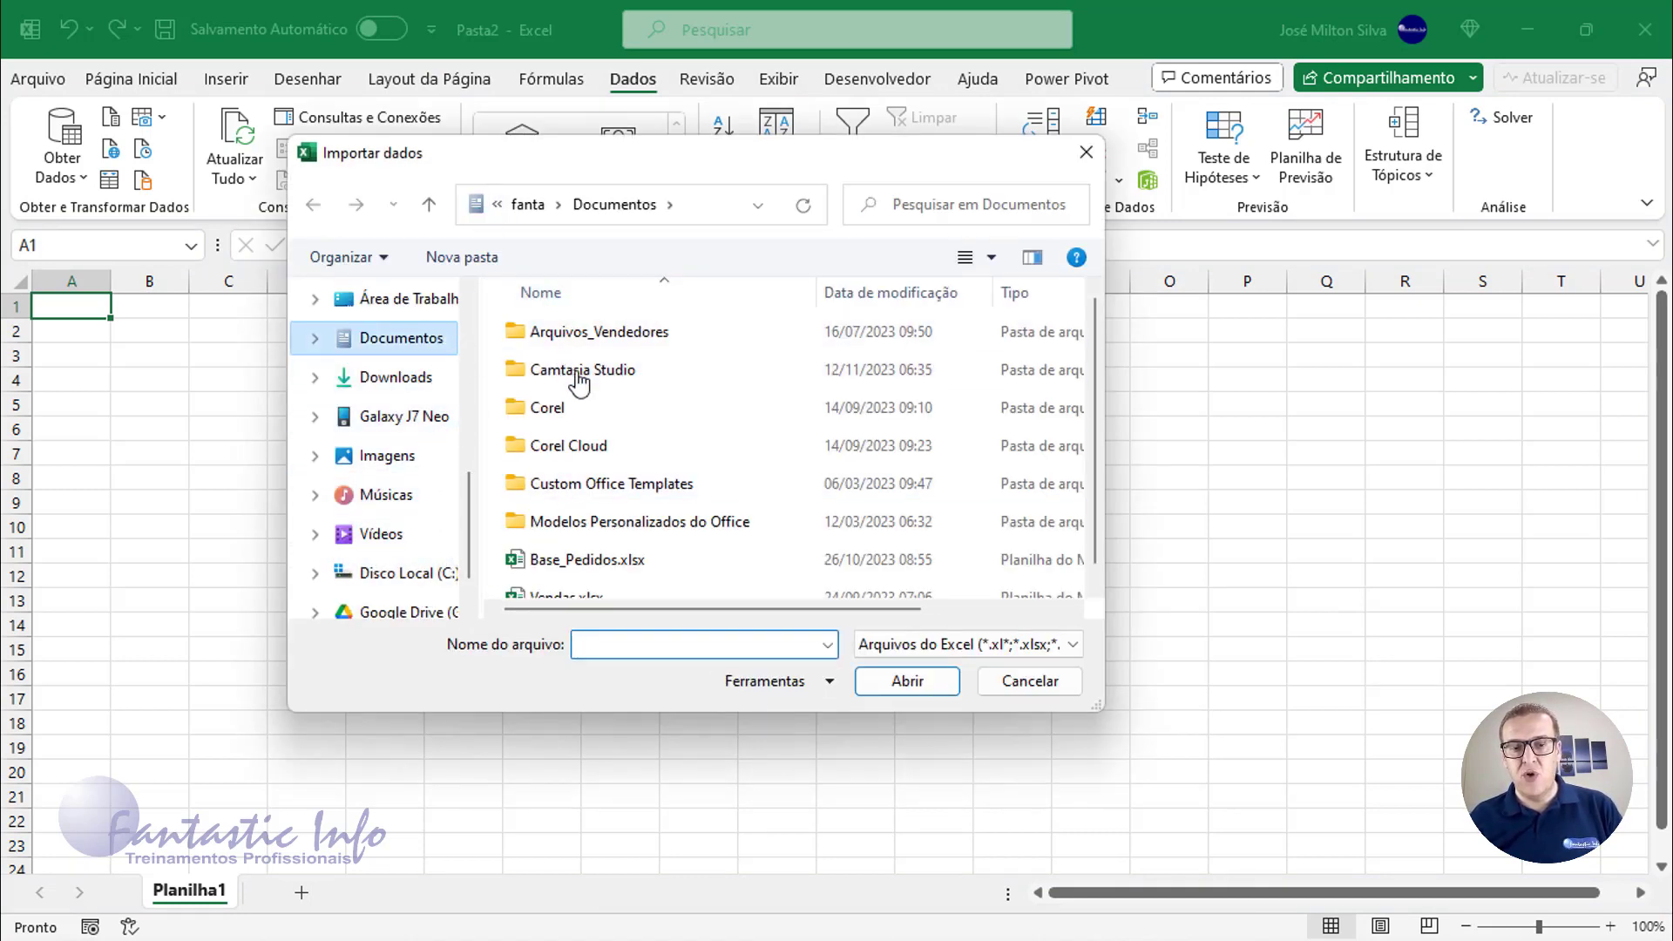
click(574, 551)
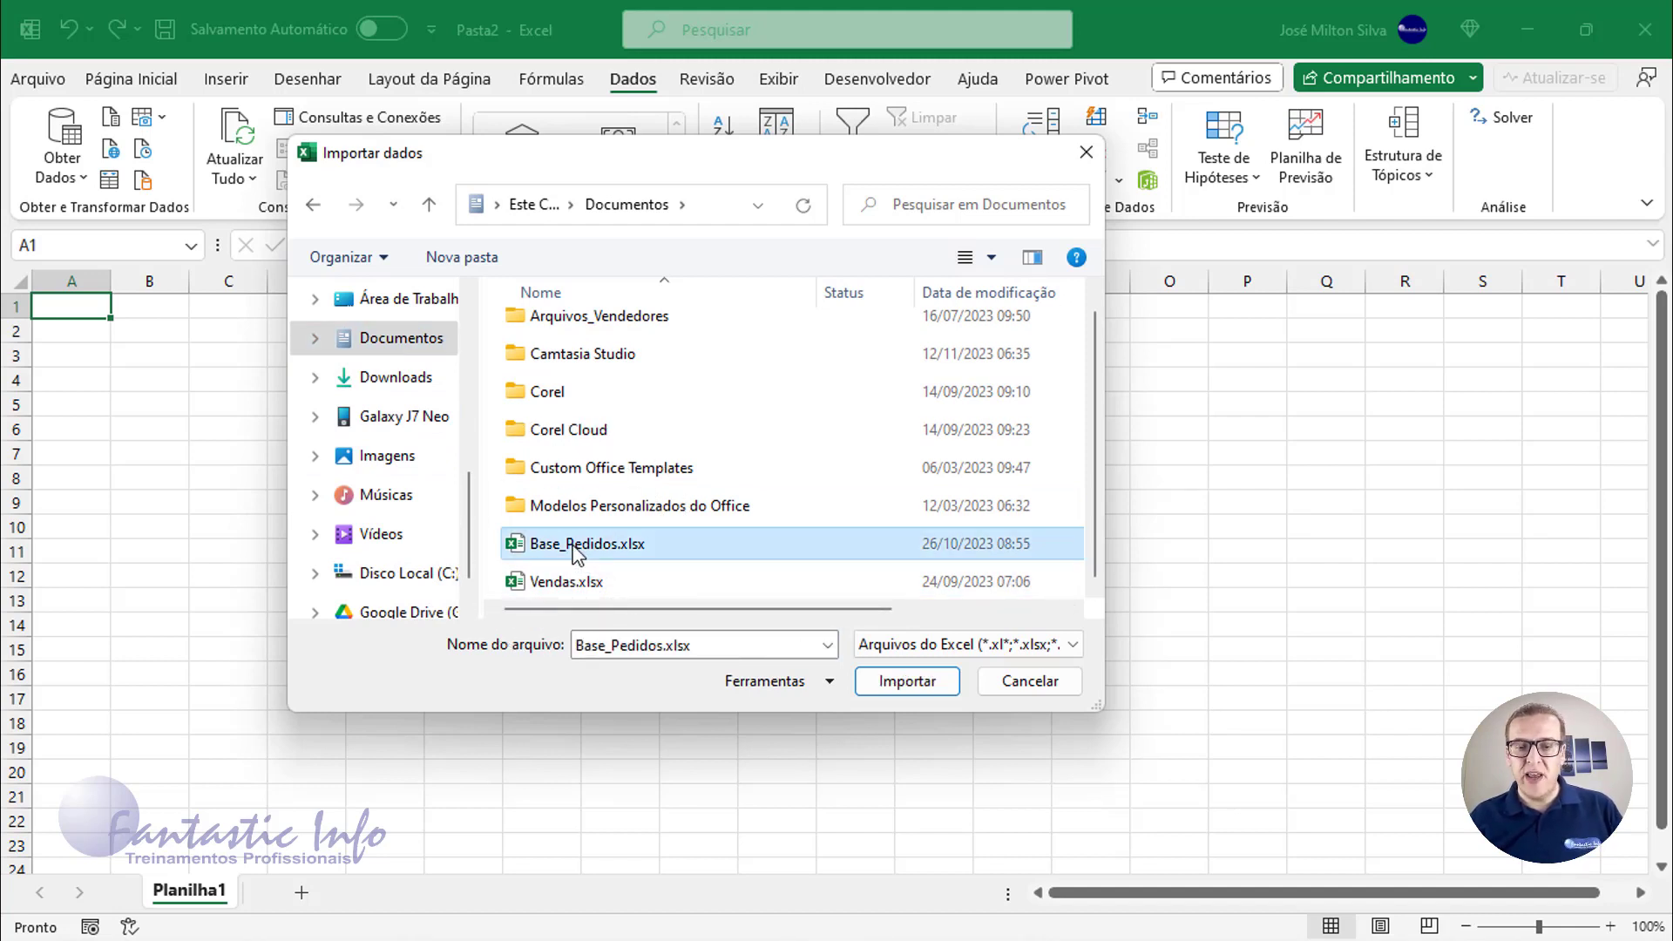
click(915, 683)
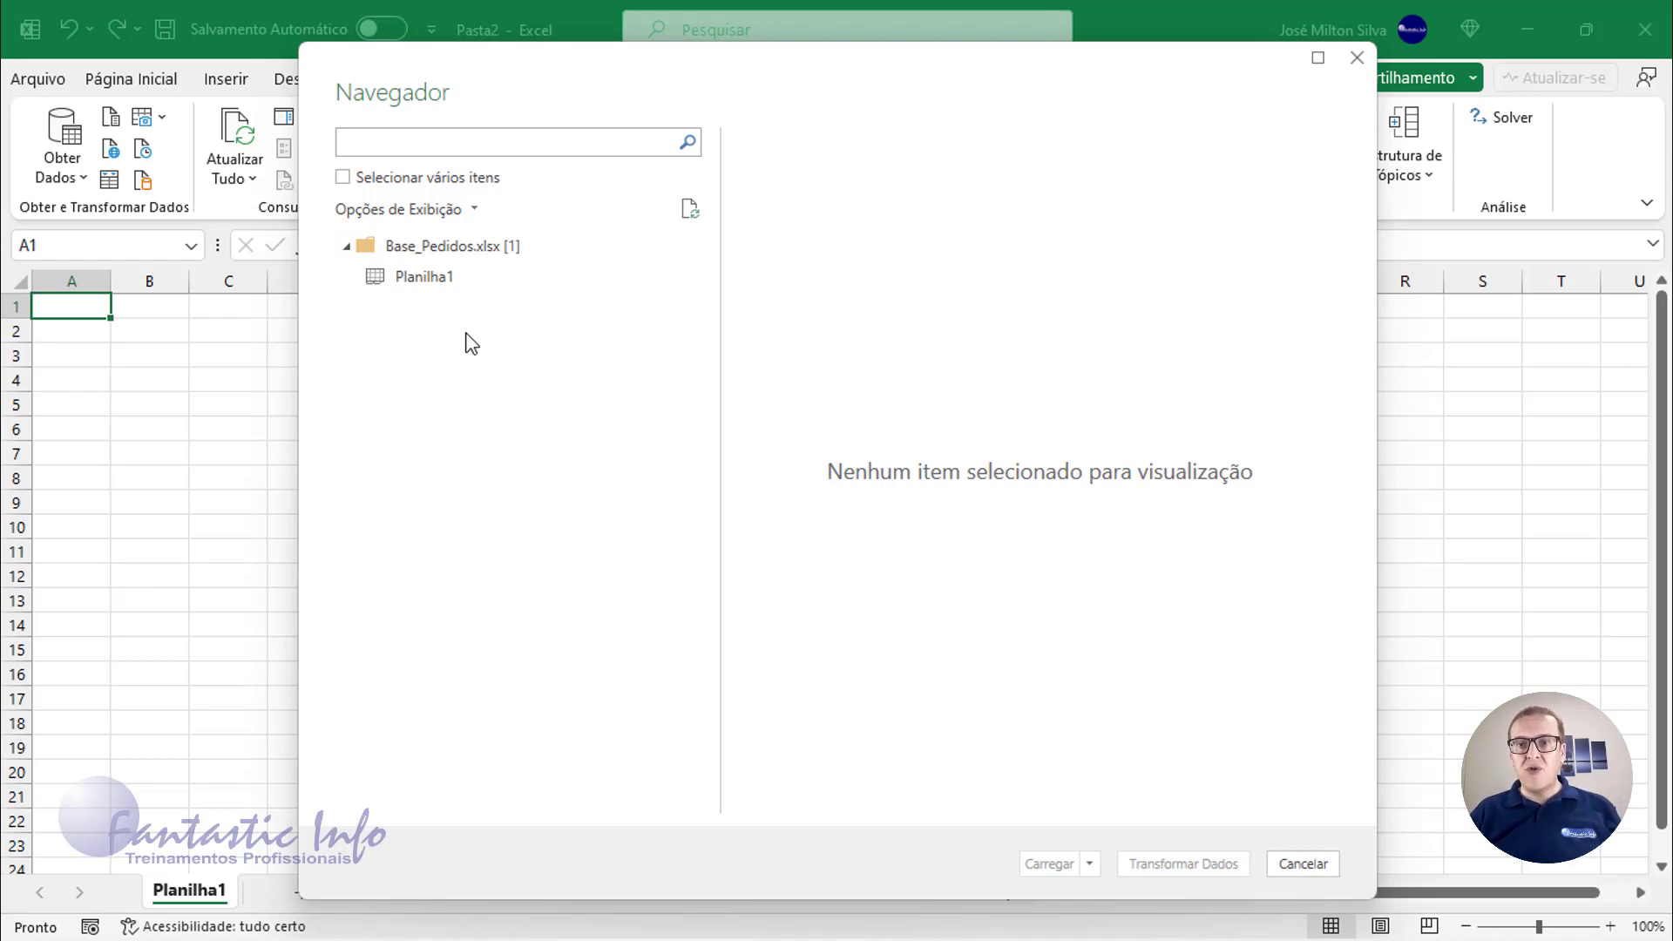
click(446, 289)
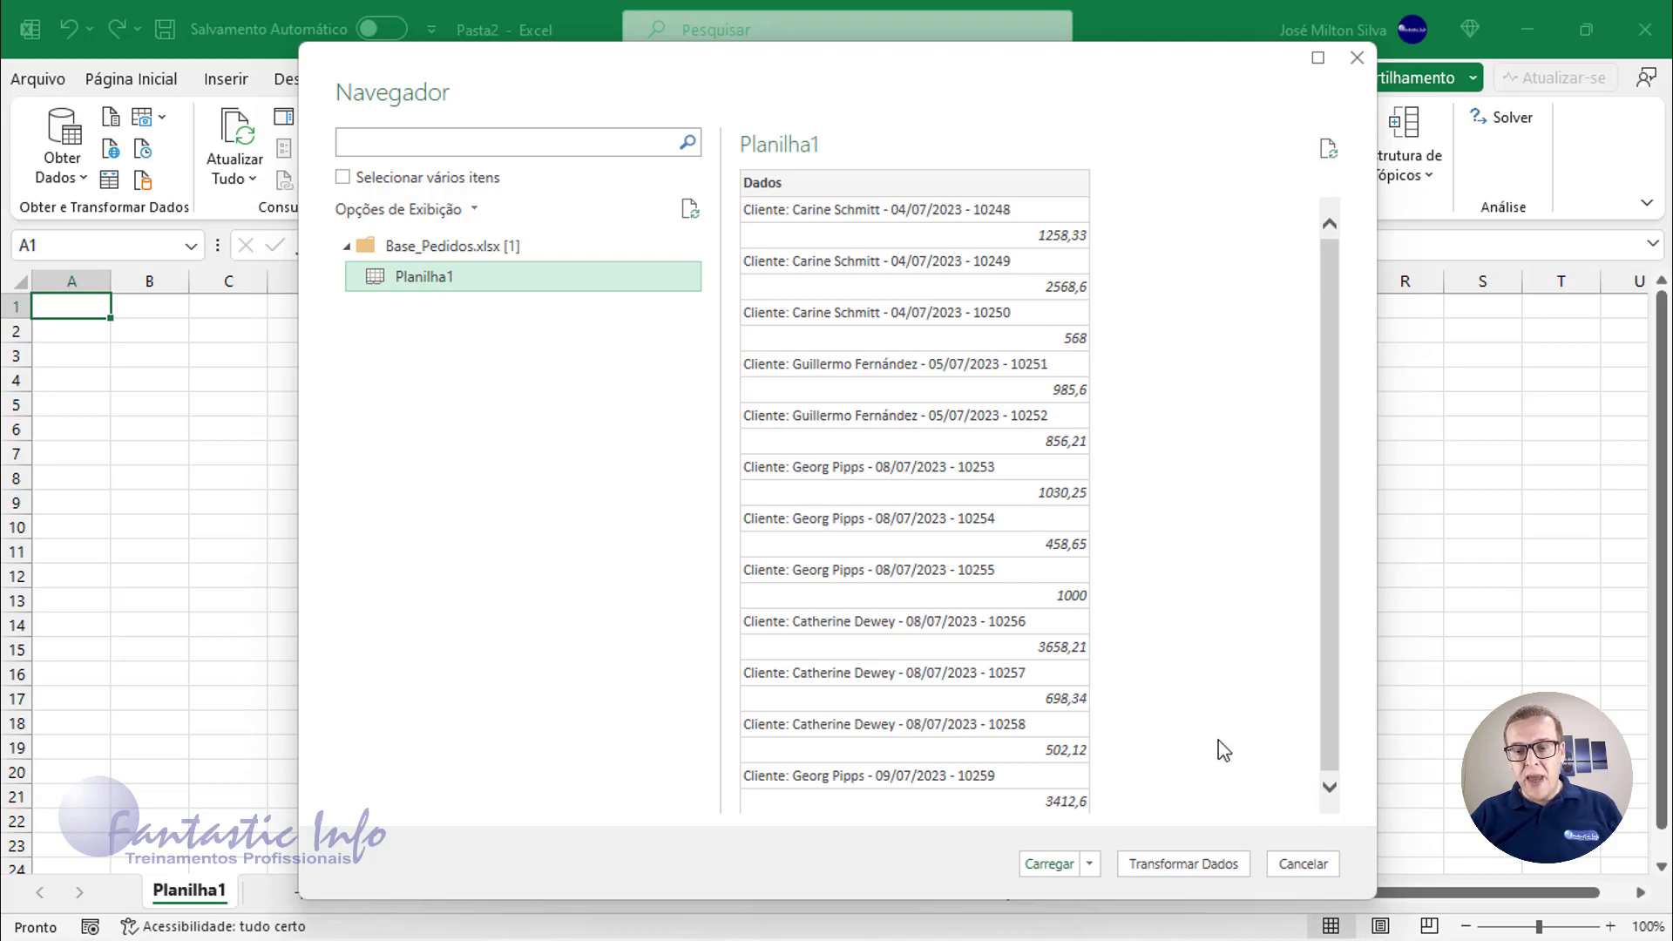
click(1191, 872)
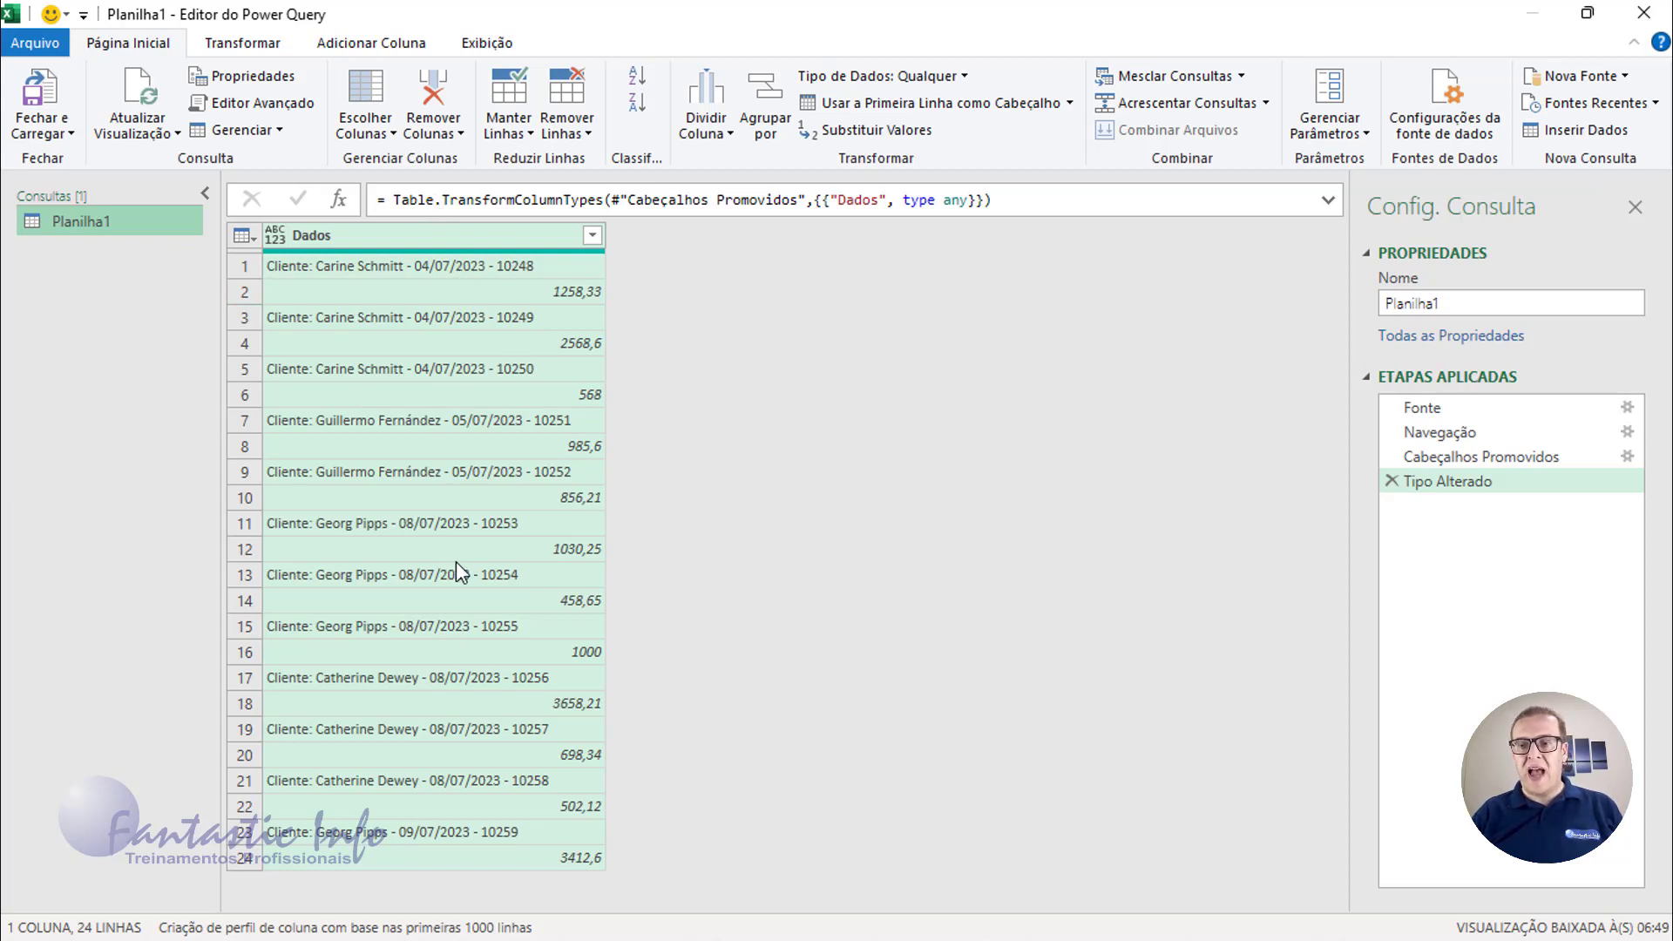
Rename the Planilha1 query as Vendas.
click(77, 228)
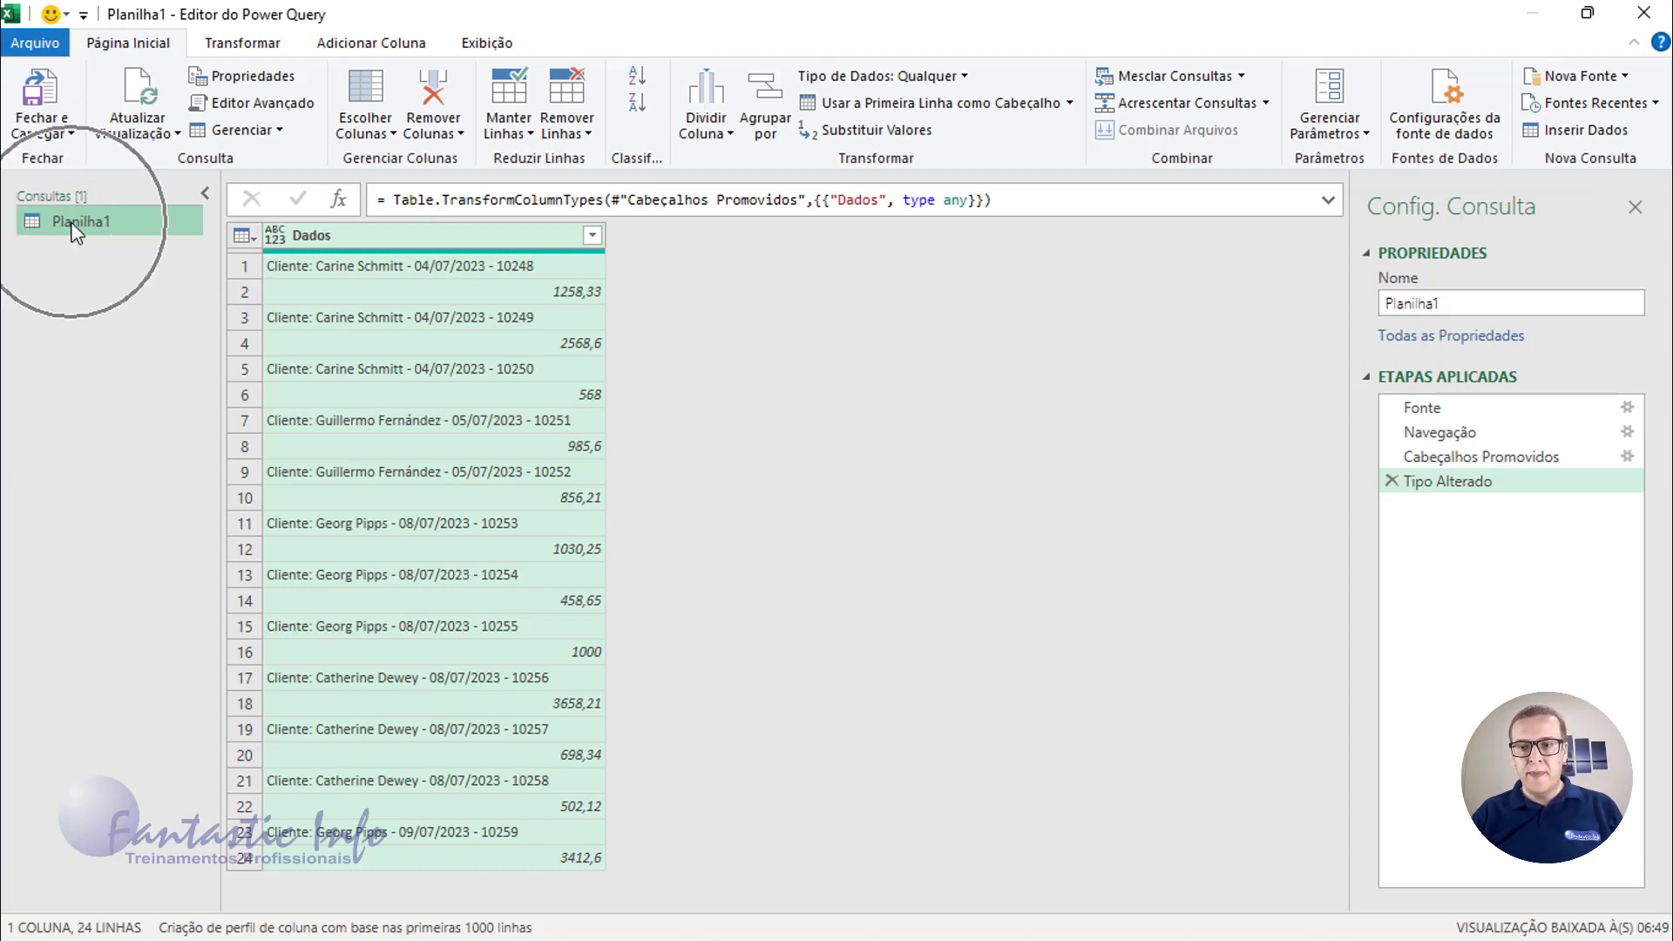
click(1434, 305)
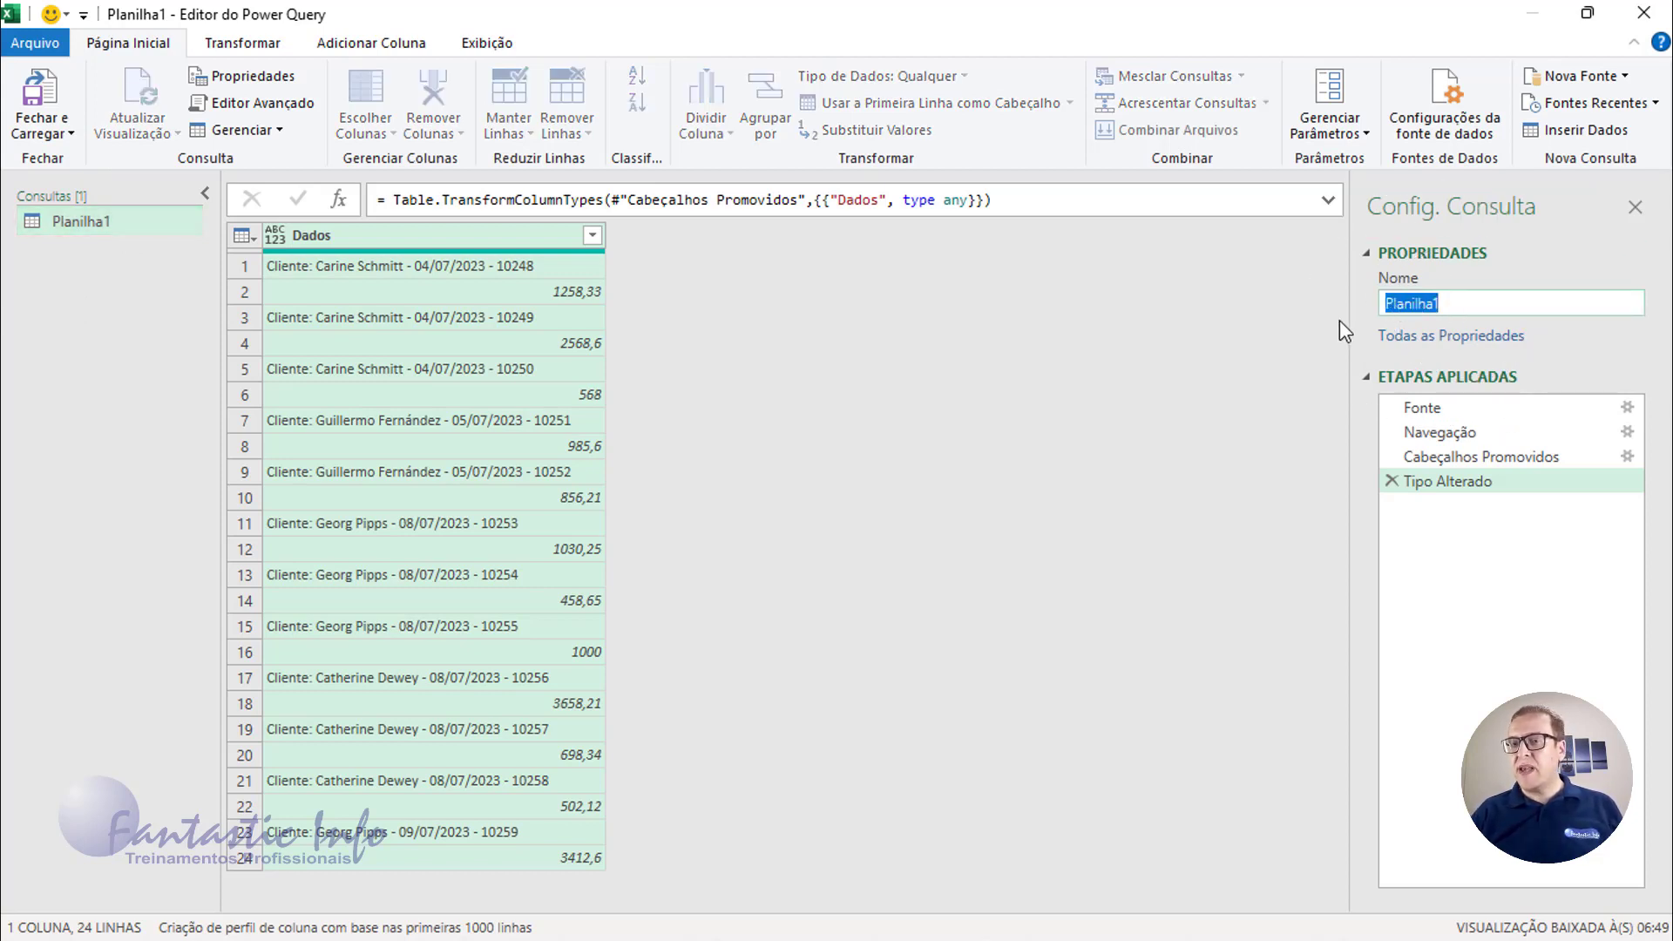
text(Vendas)
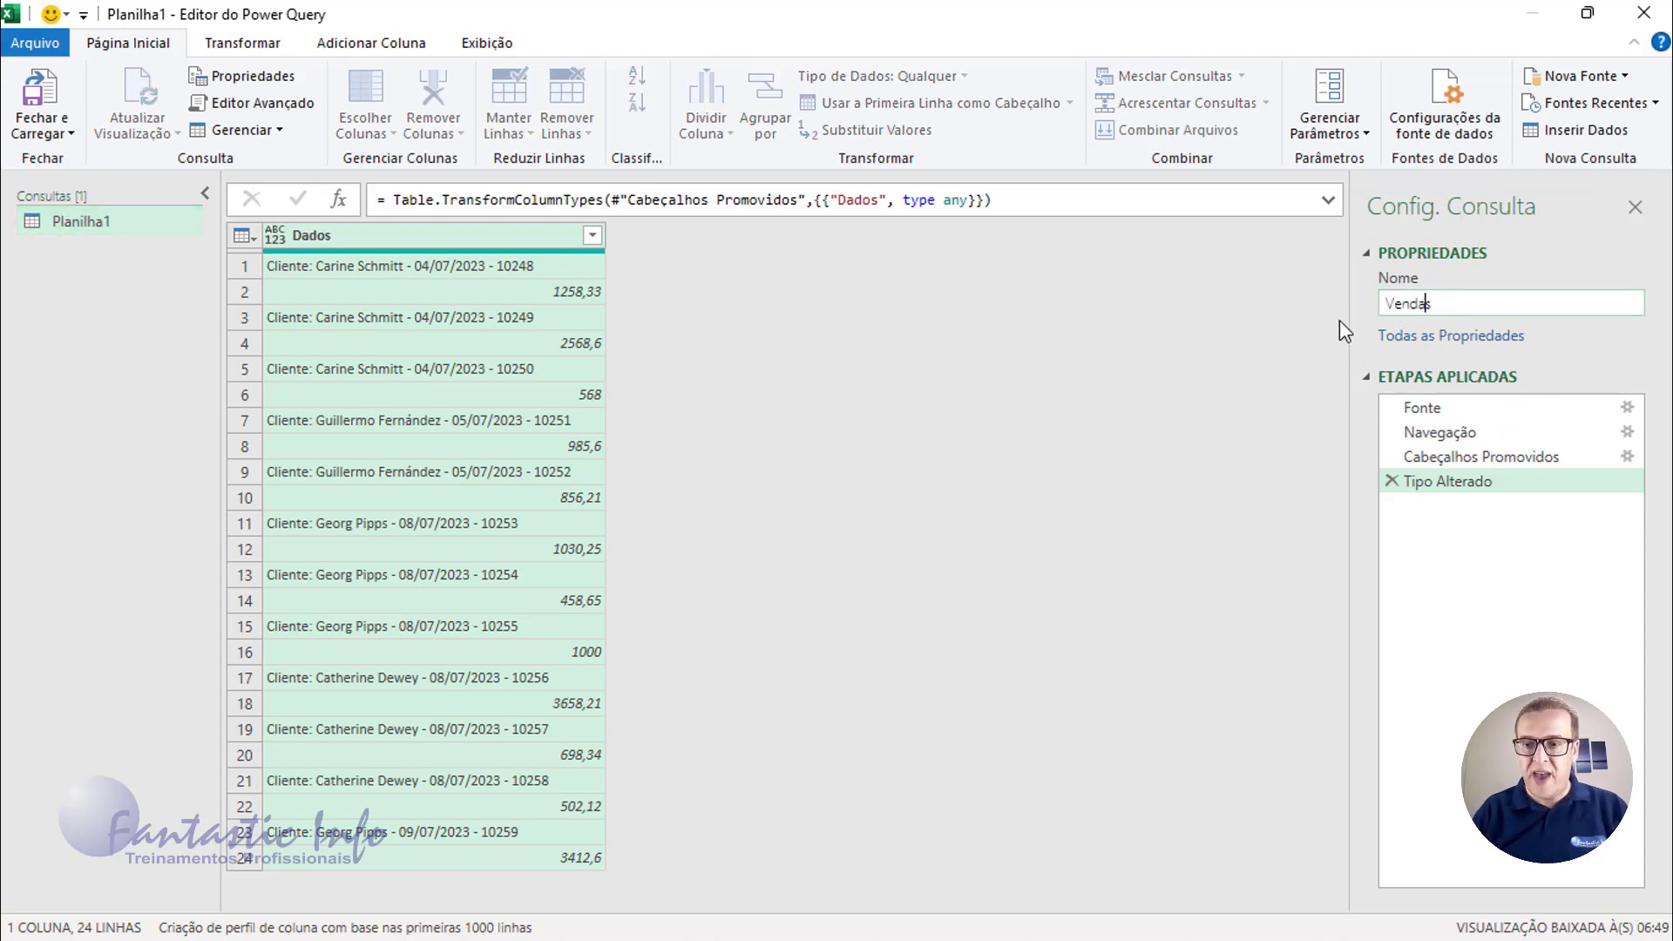
key(Return)
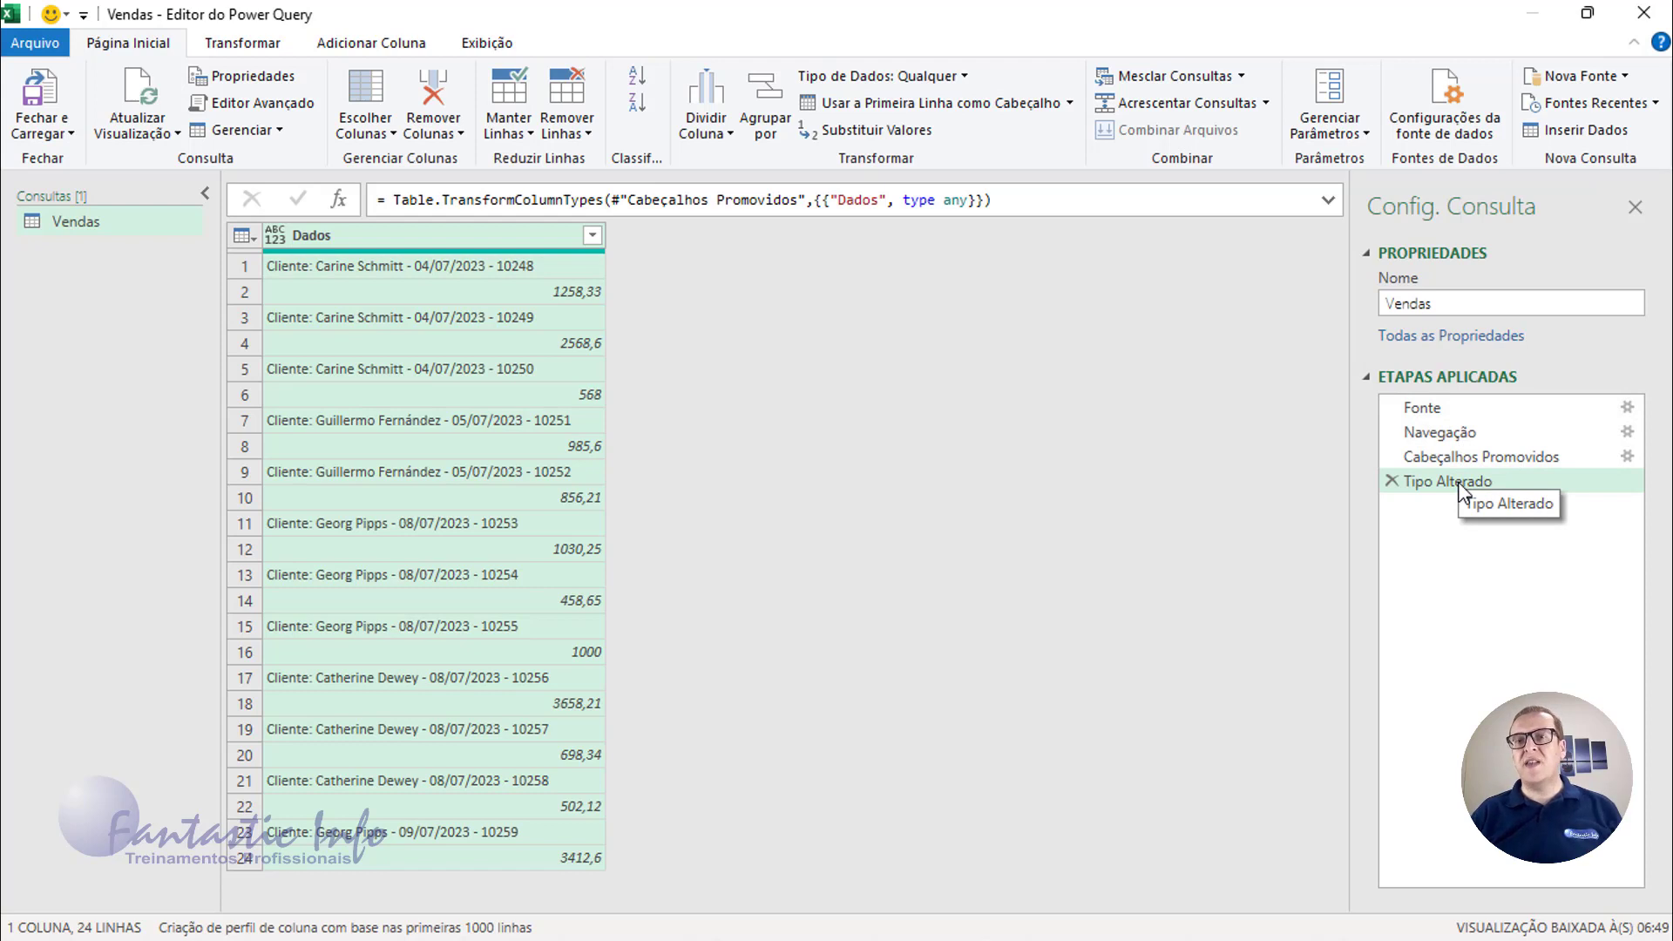
Review the query's applied steps from Fonte through Tipo Alterado, and delete the Tipo Alterado step.
click(1426, 412)
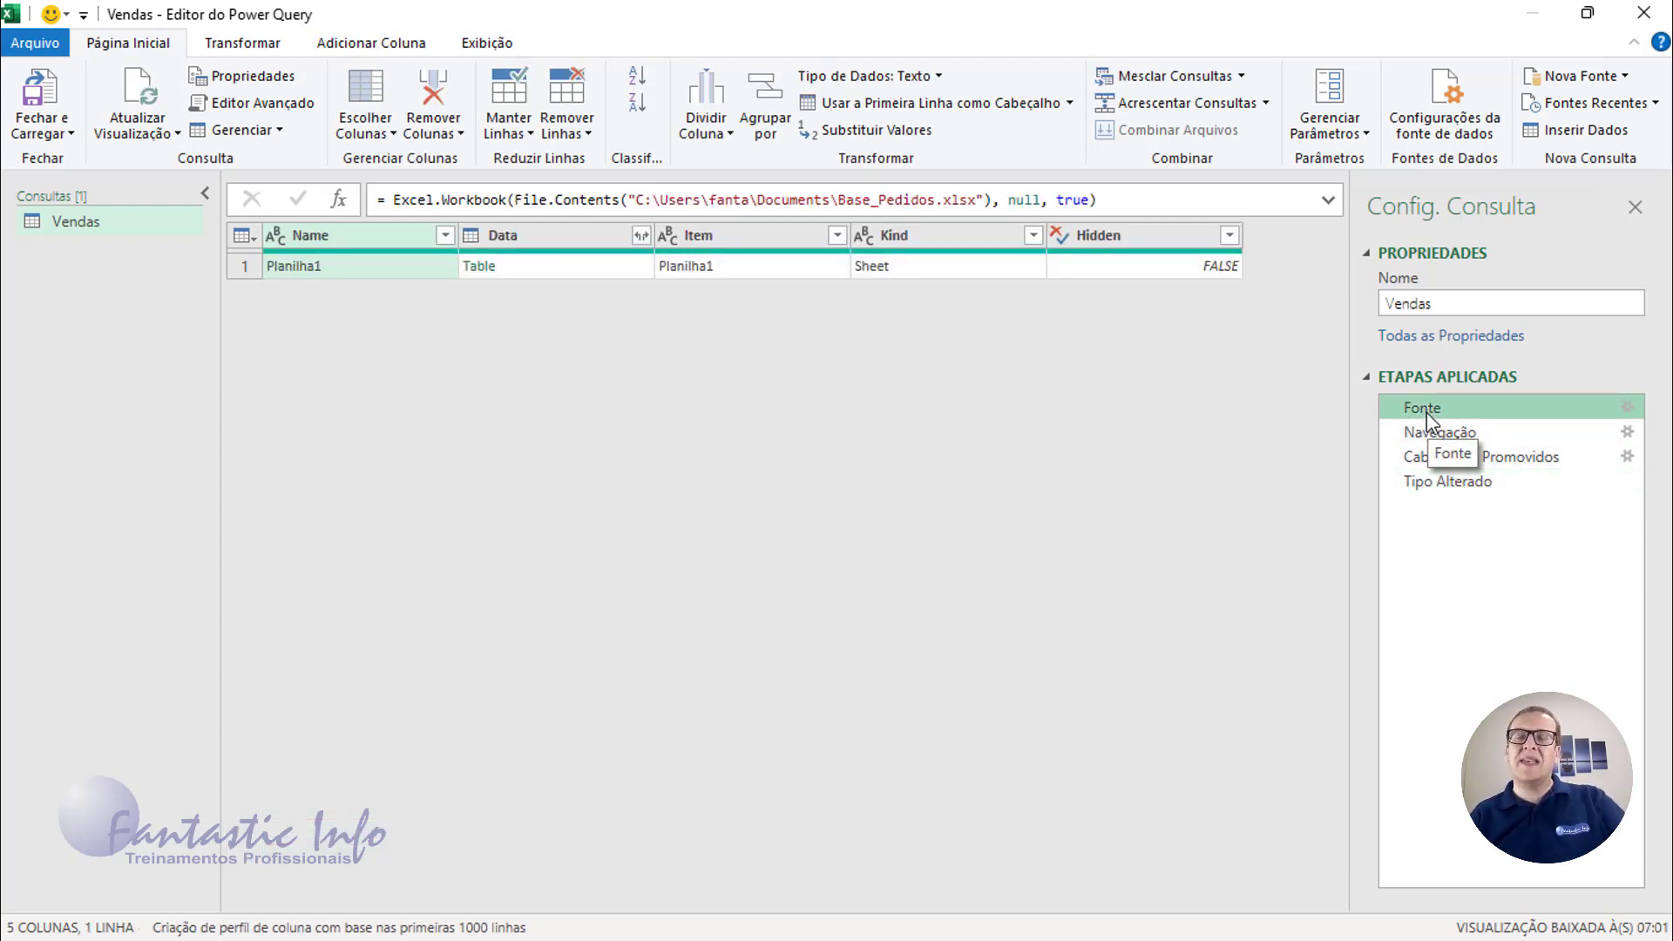
click(1464, 434)
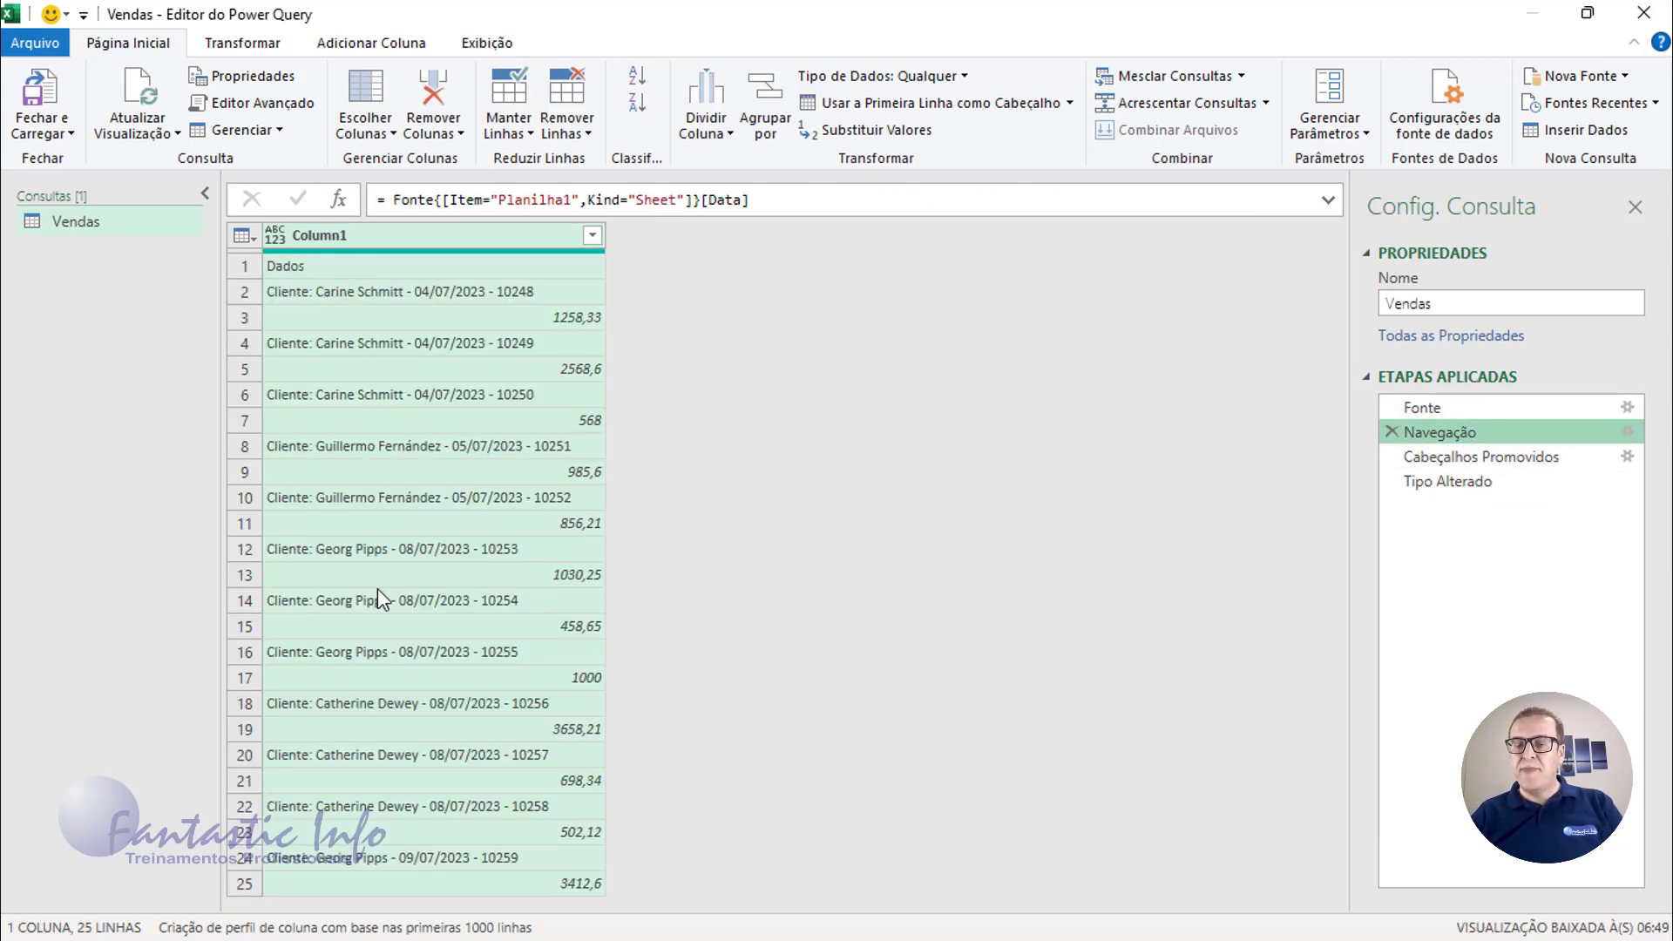
click(1484, 458)
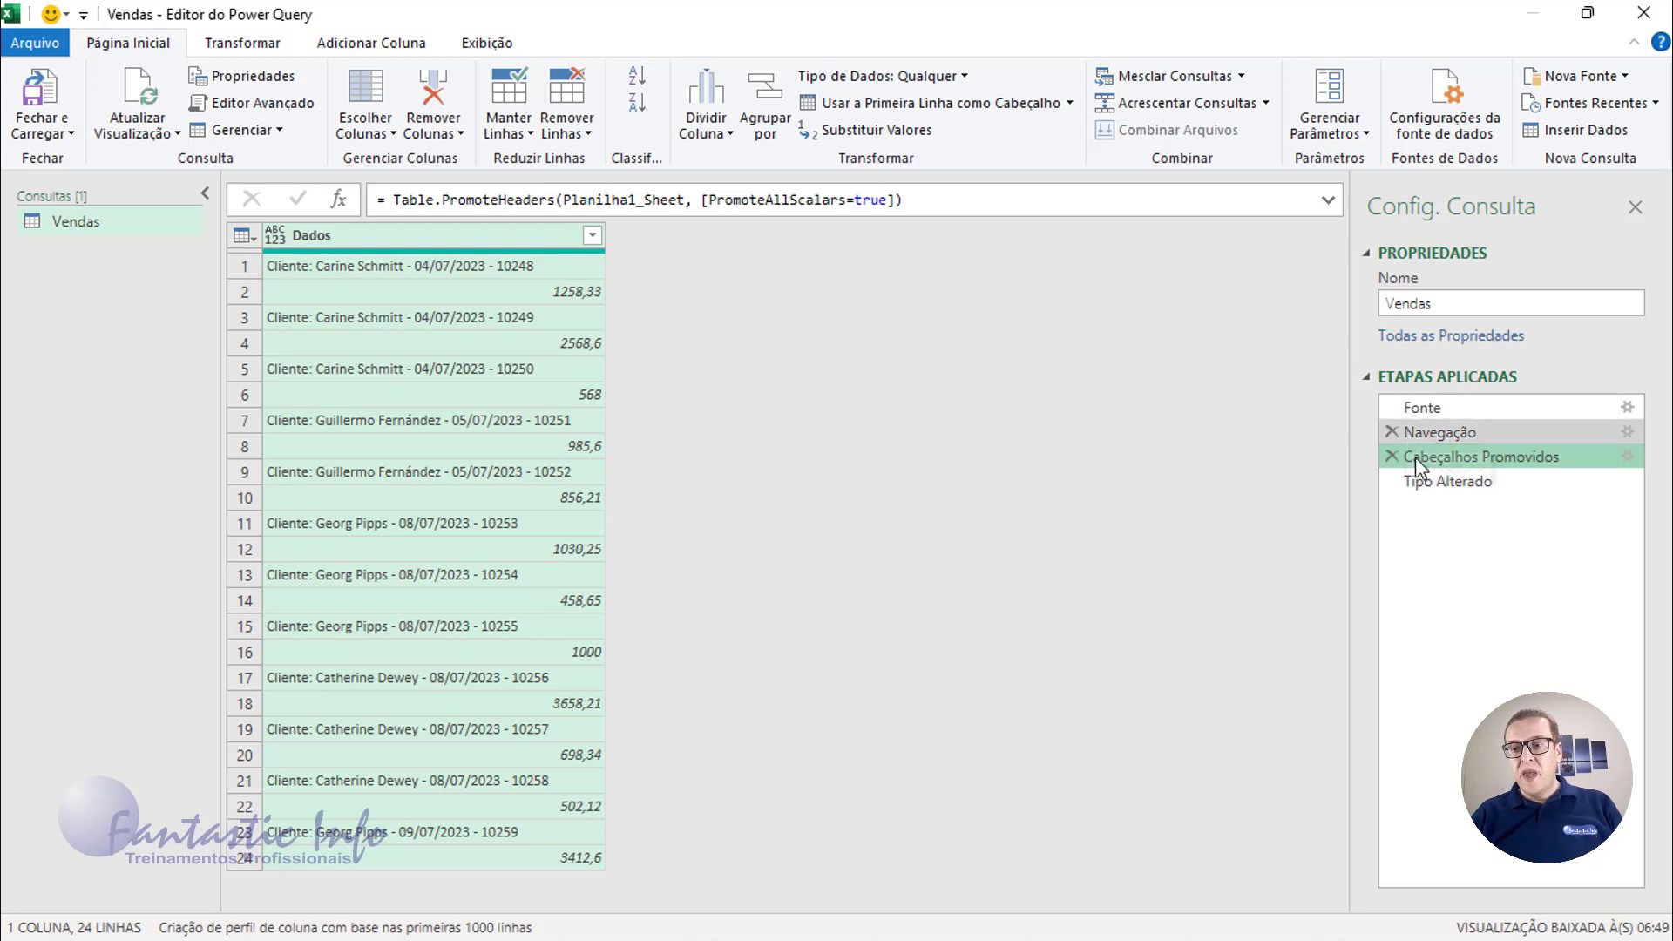
click(1429, 485)
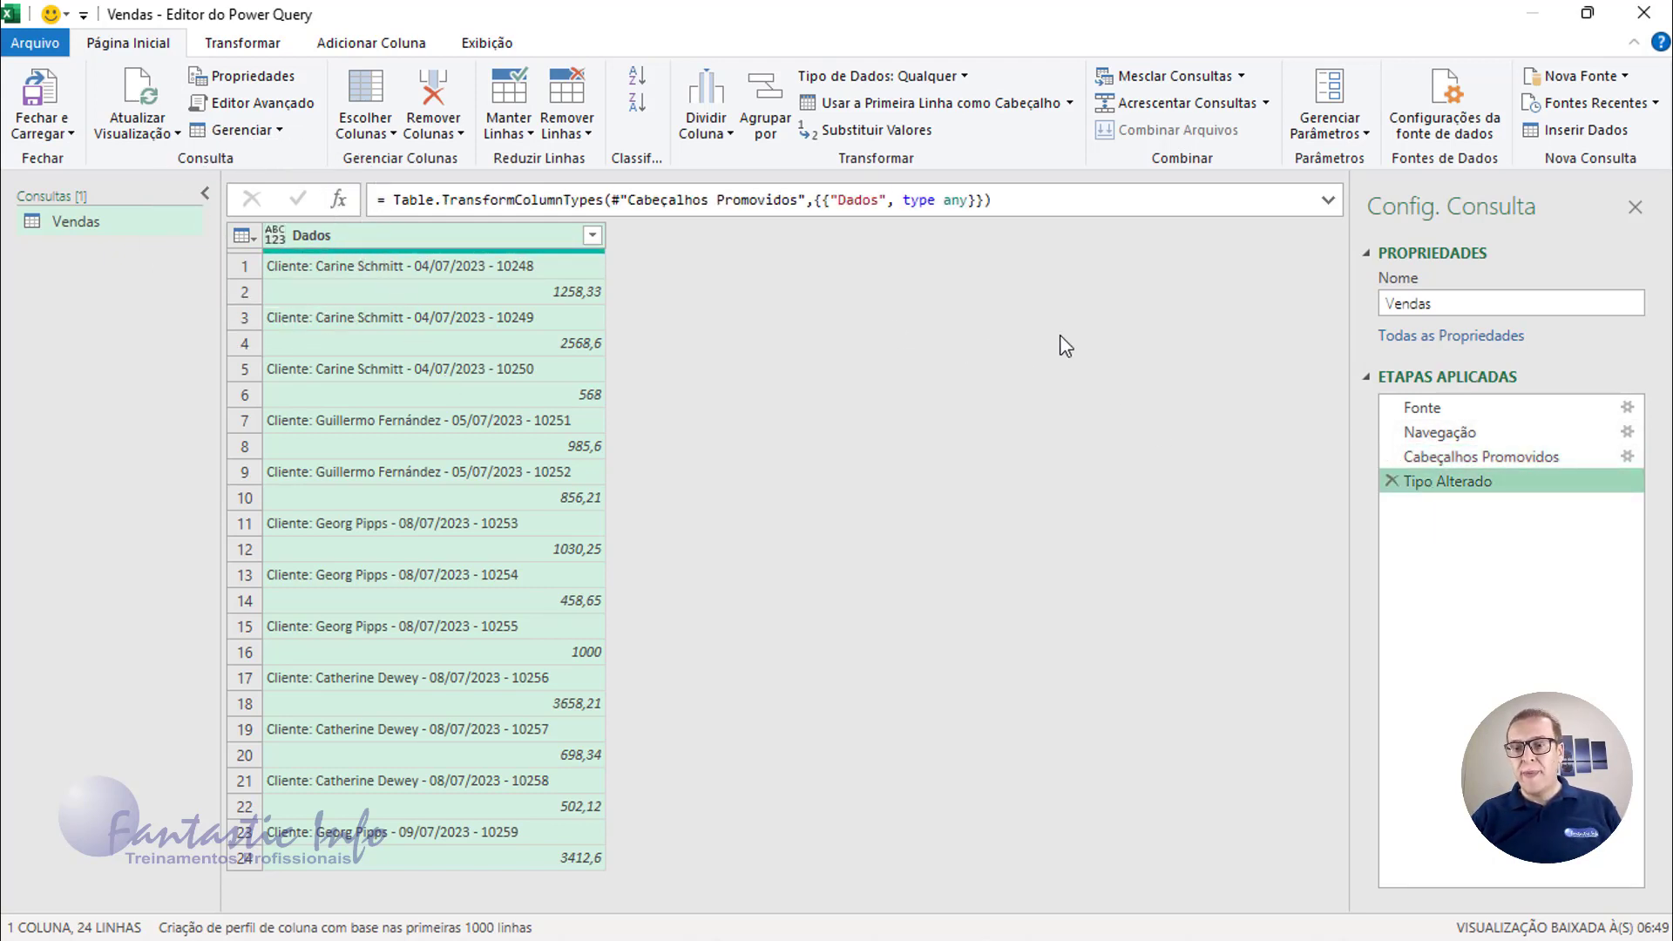
click(1392, 483)
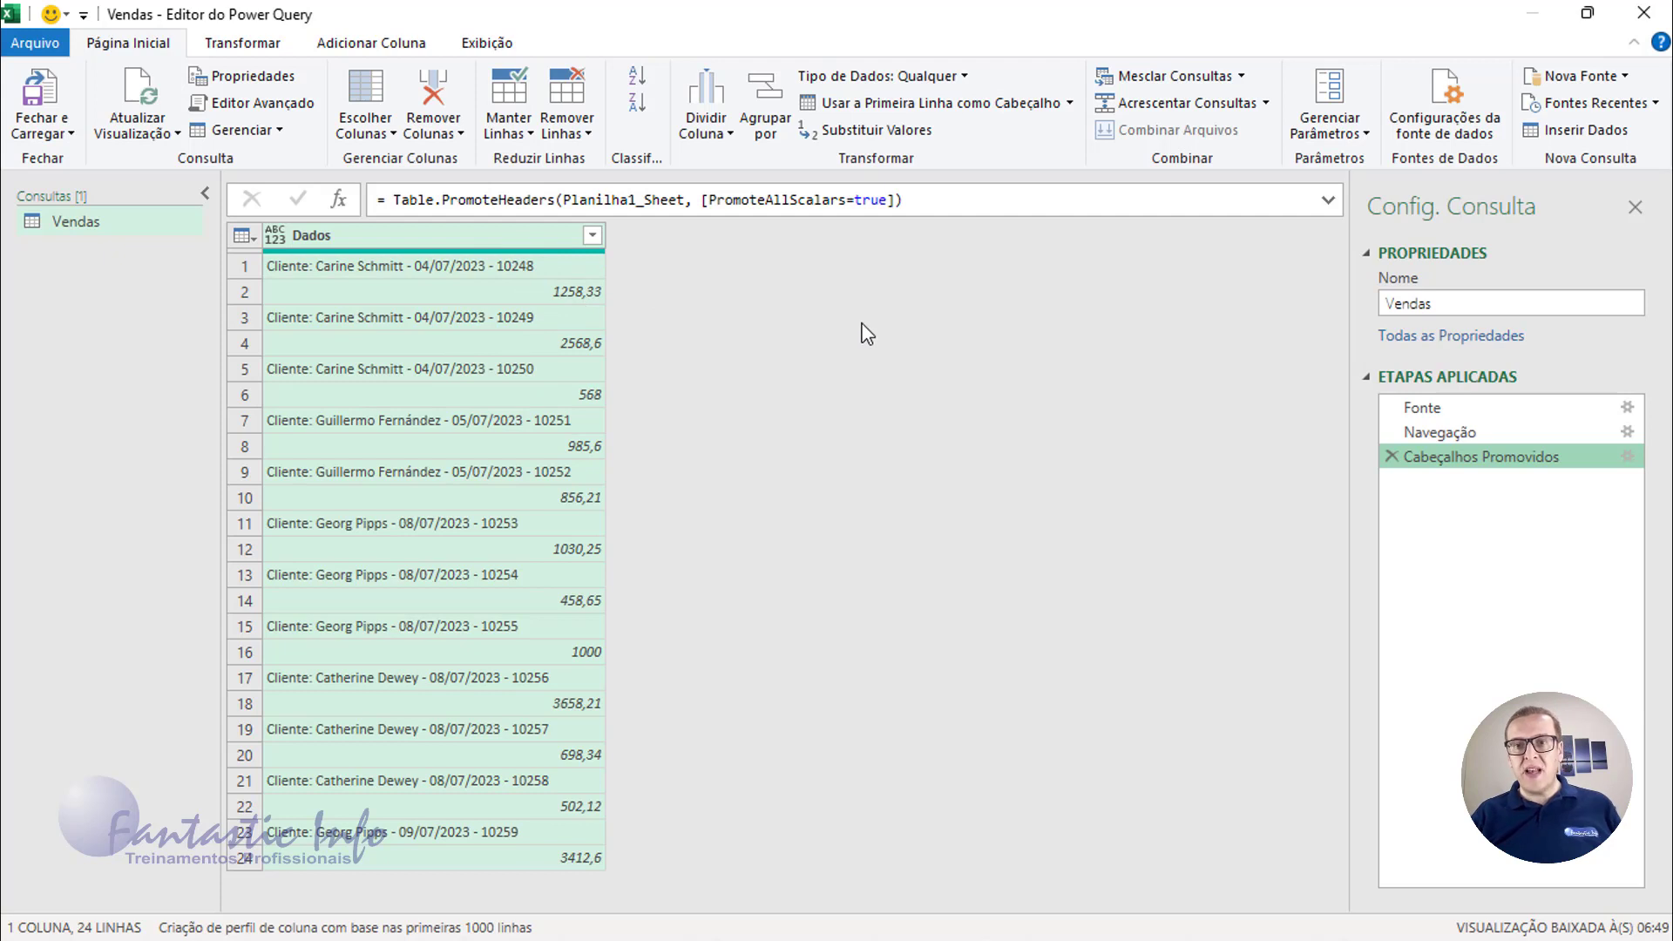
Duplicate the Dados column and set the data type of the copy to Moeda (currency).
right_click(459, 247)
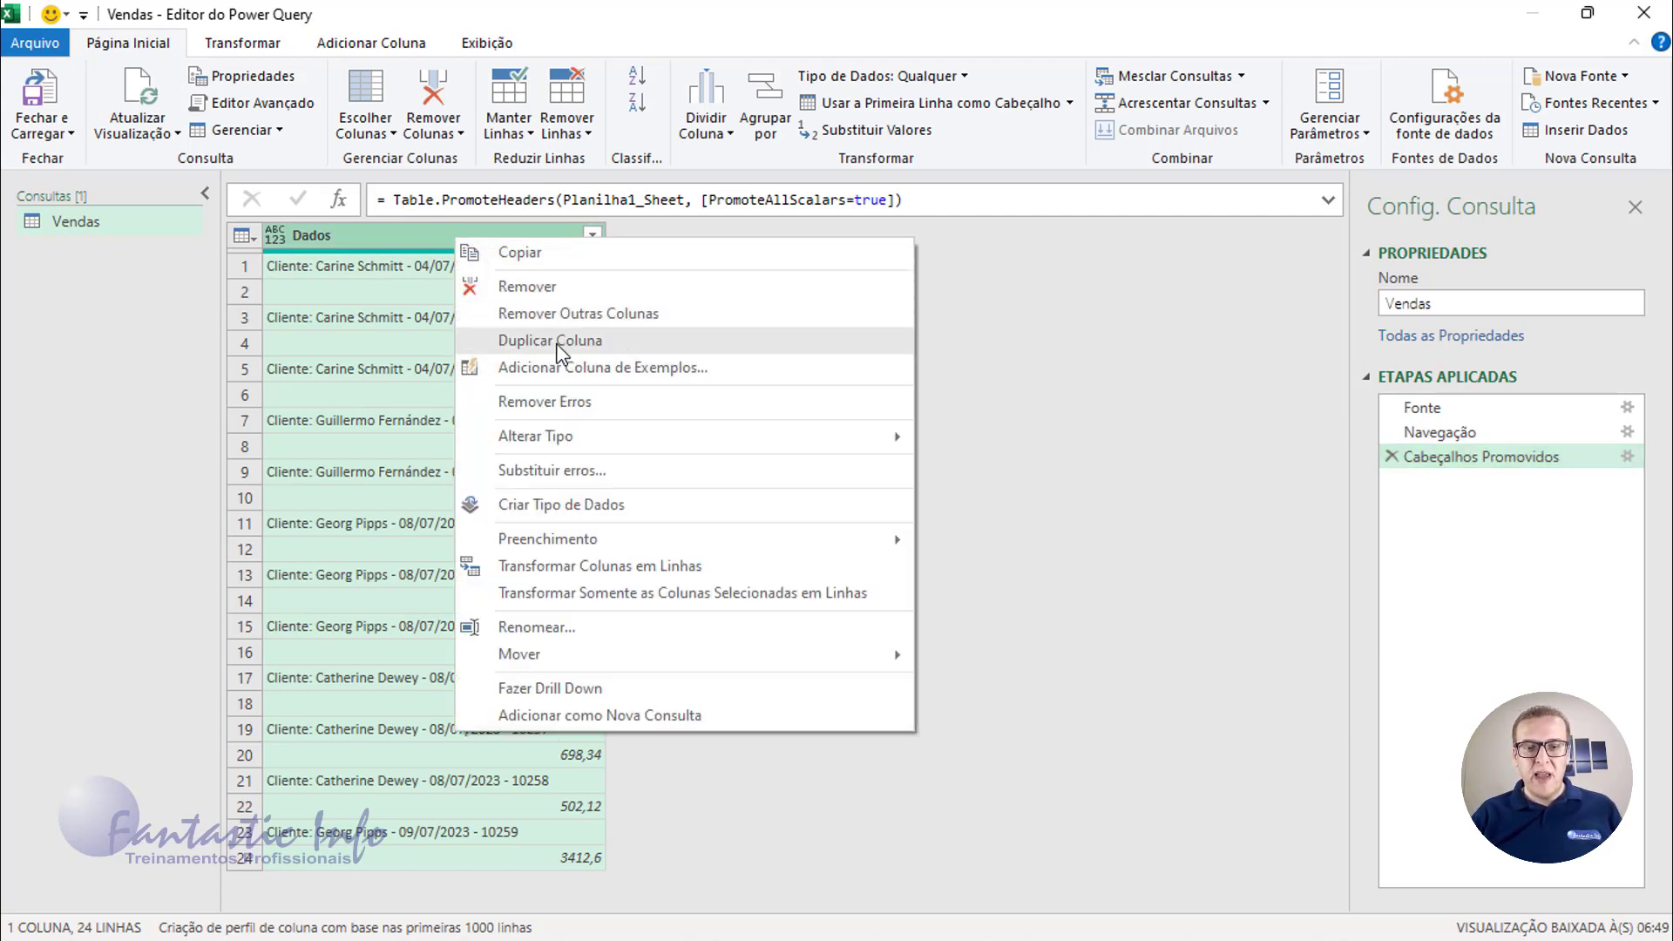
click(558, 342)
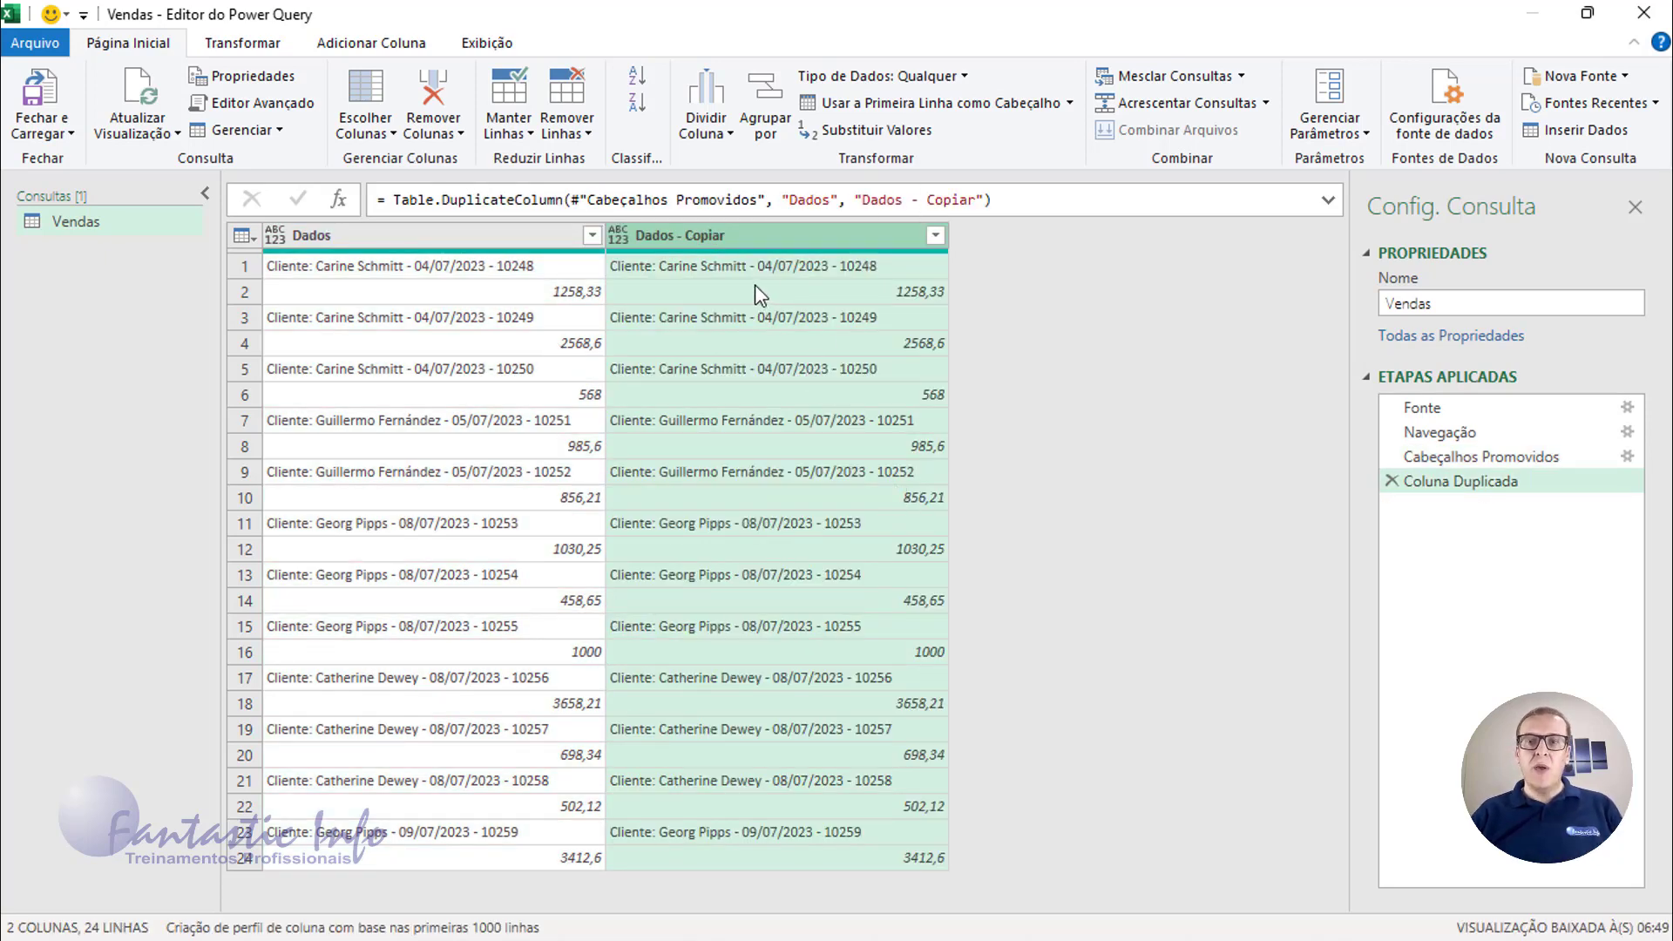
click(618, 235)
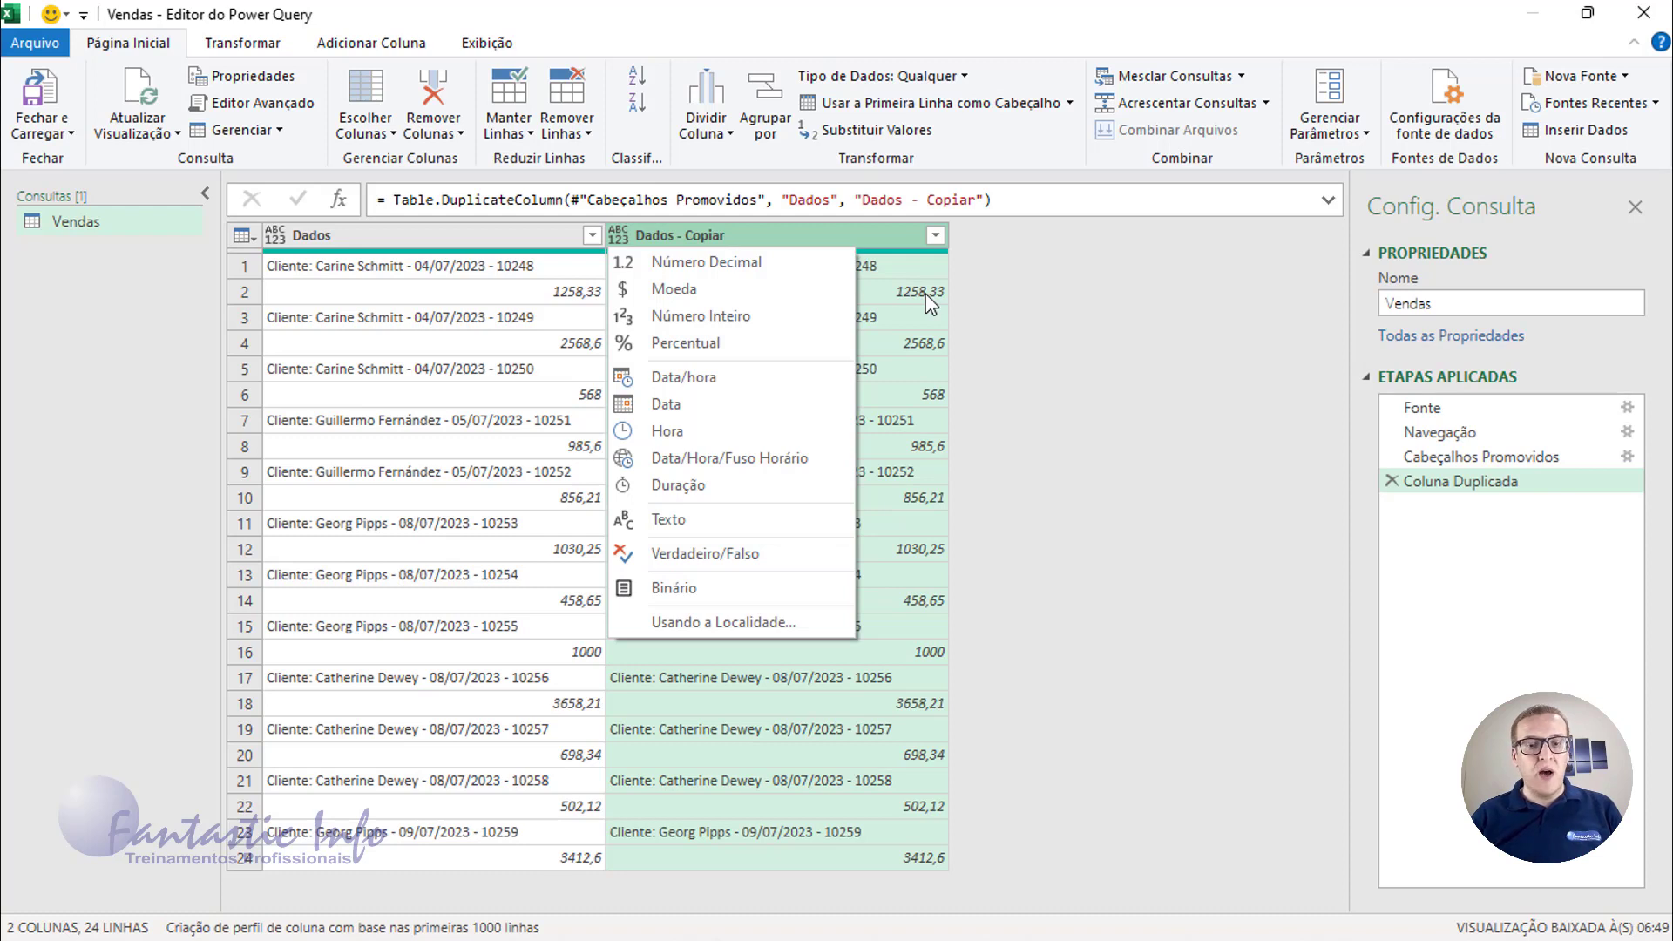
click(693, 293)
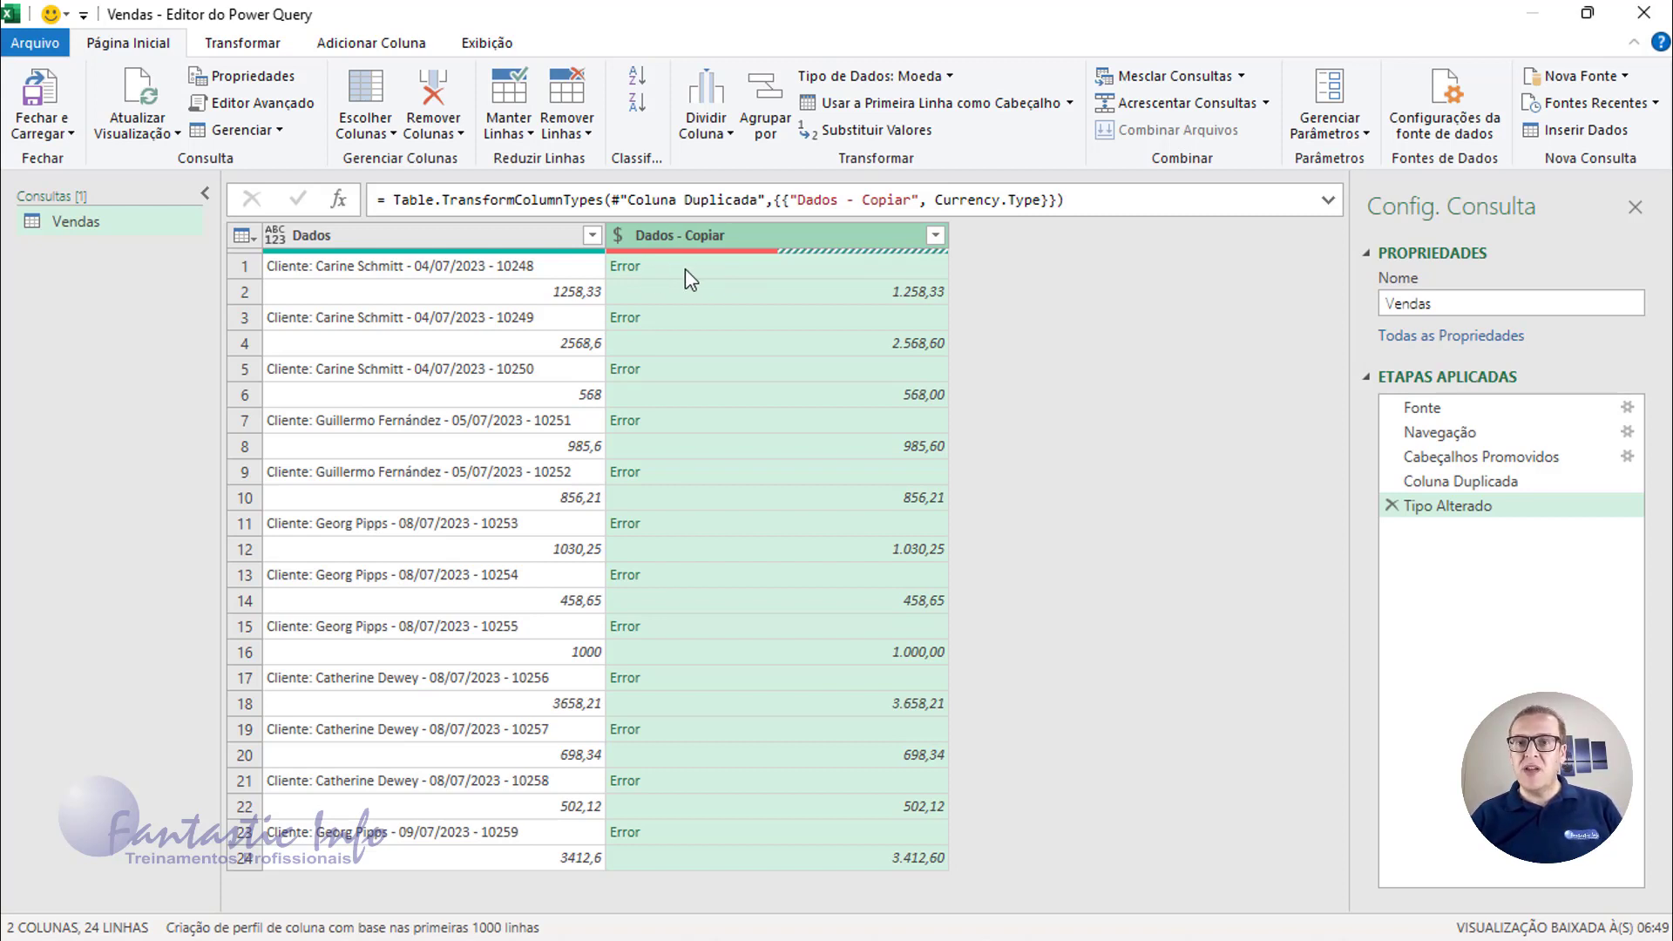
Replace the errors in the Dados - Copiar column with null.
right_click(724, 244)
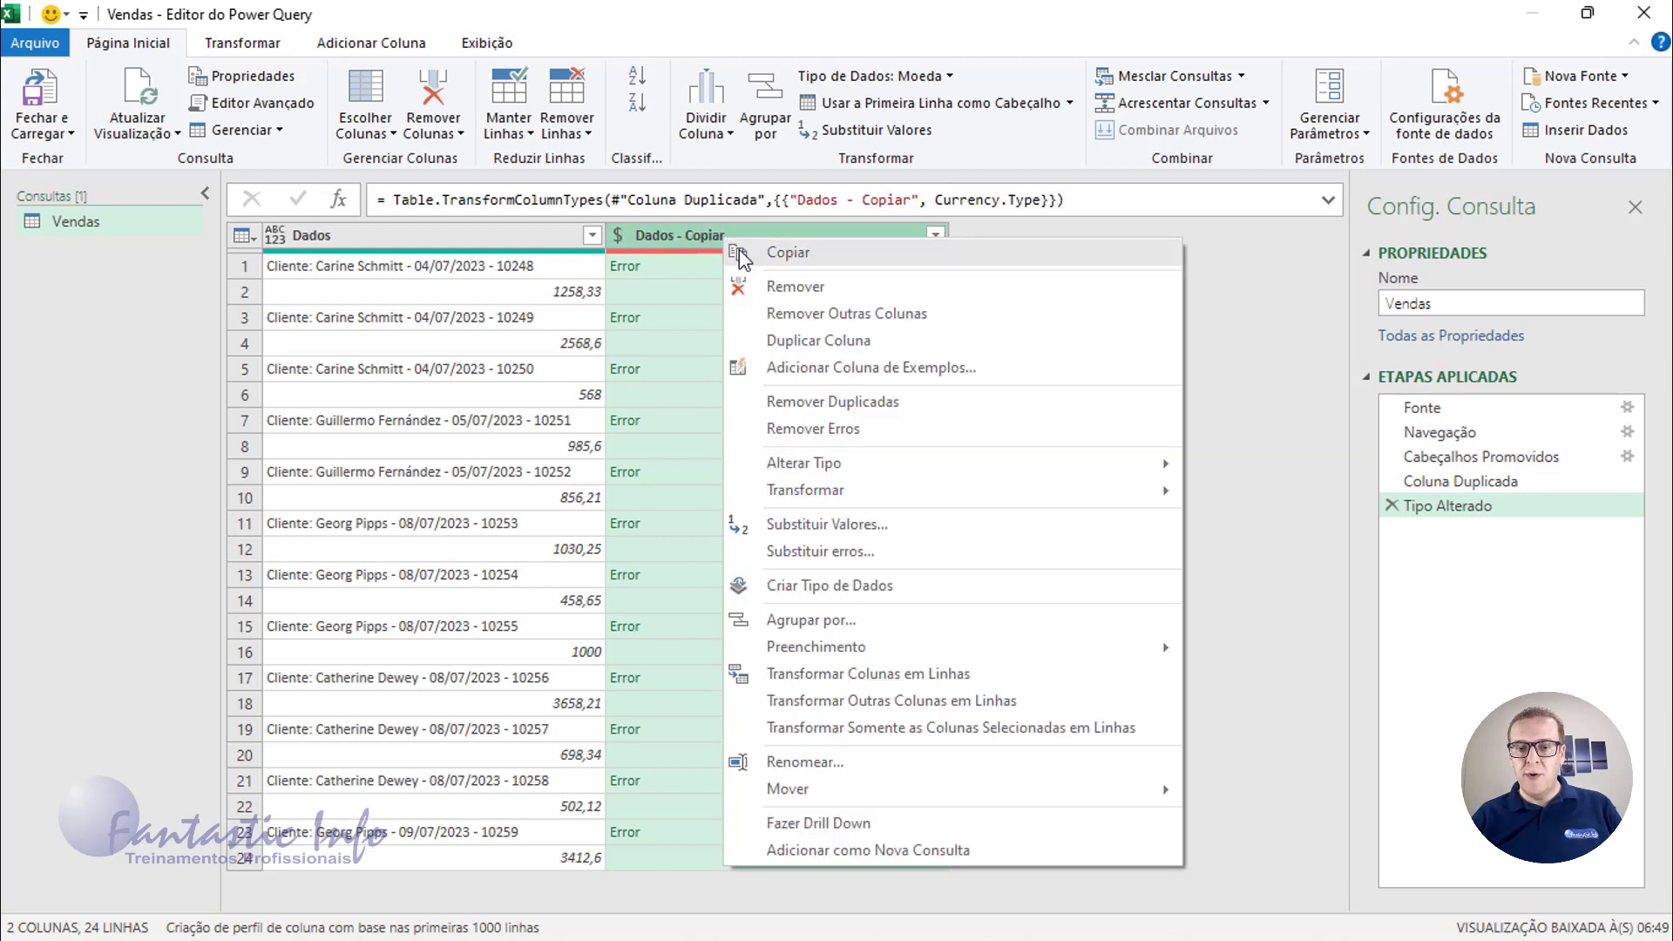
click(830, 559)
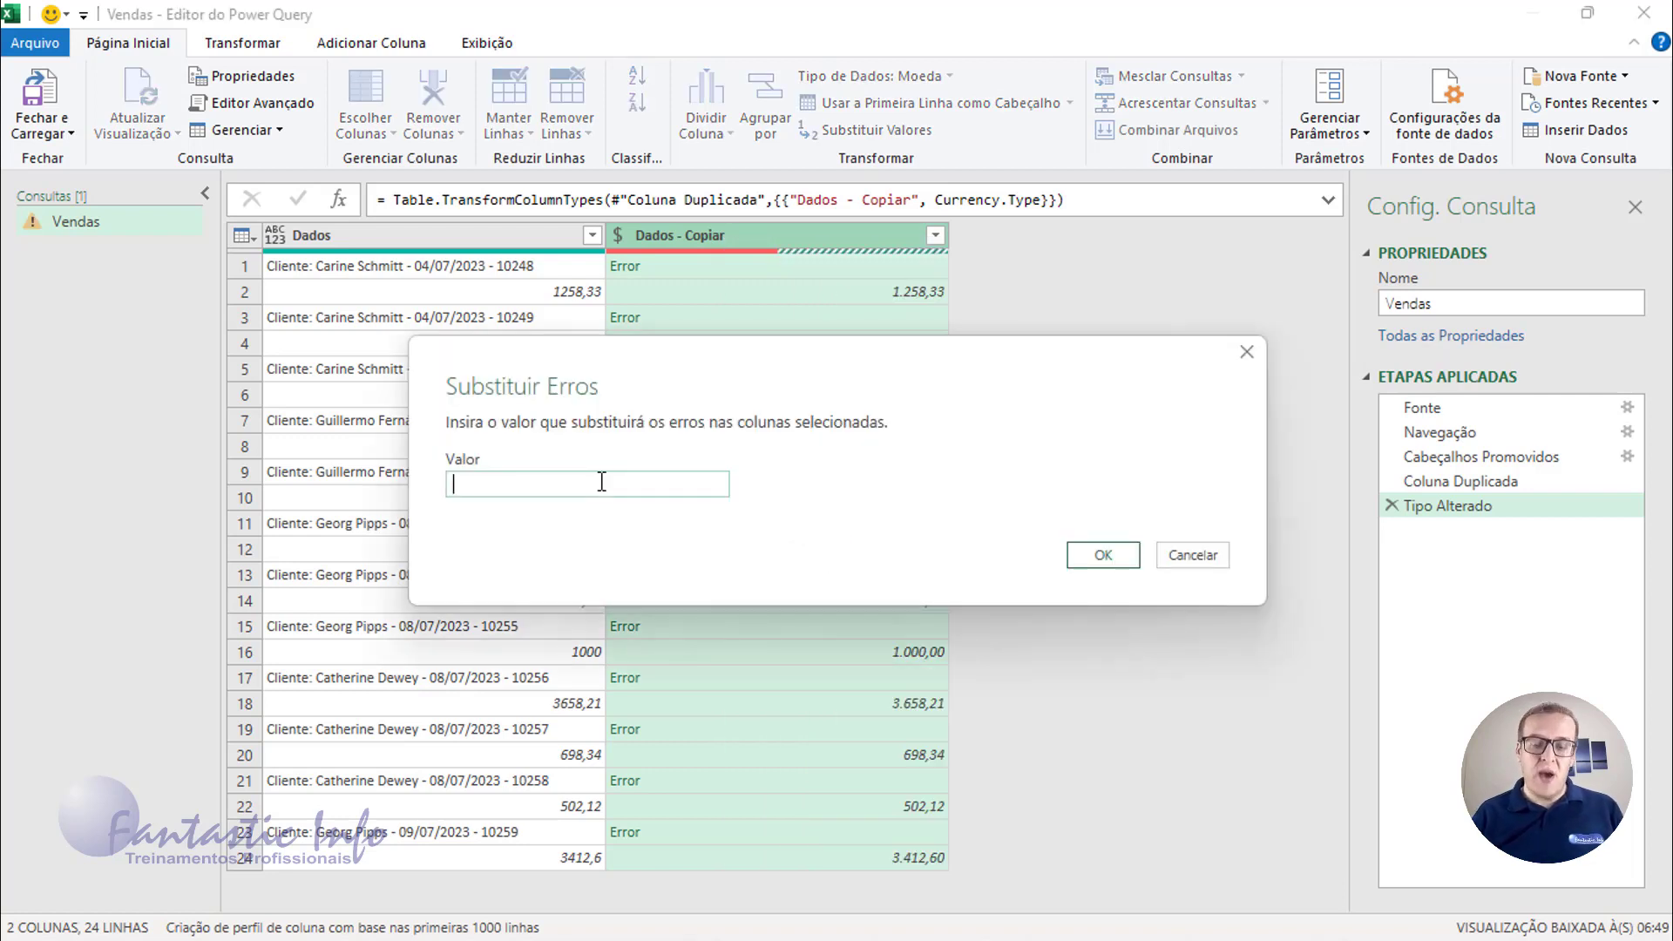
text(null)
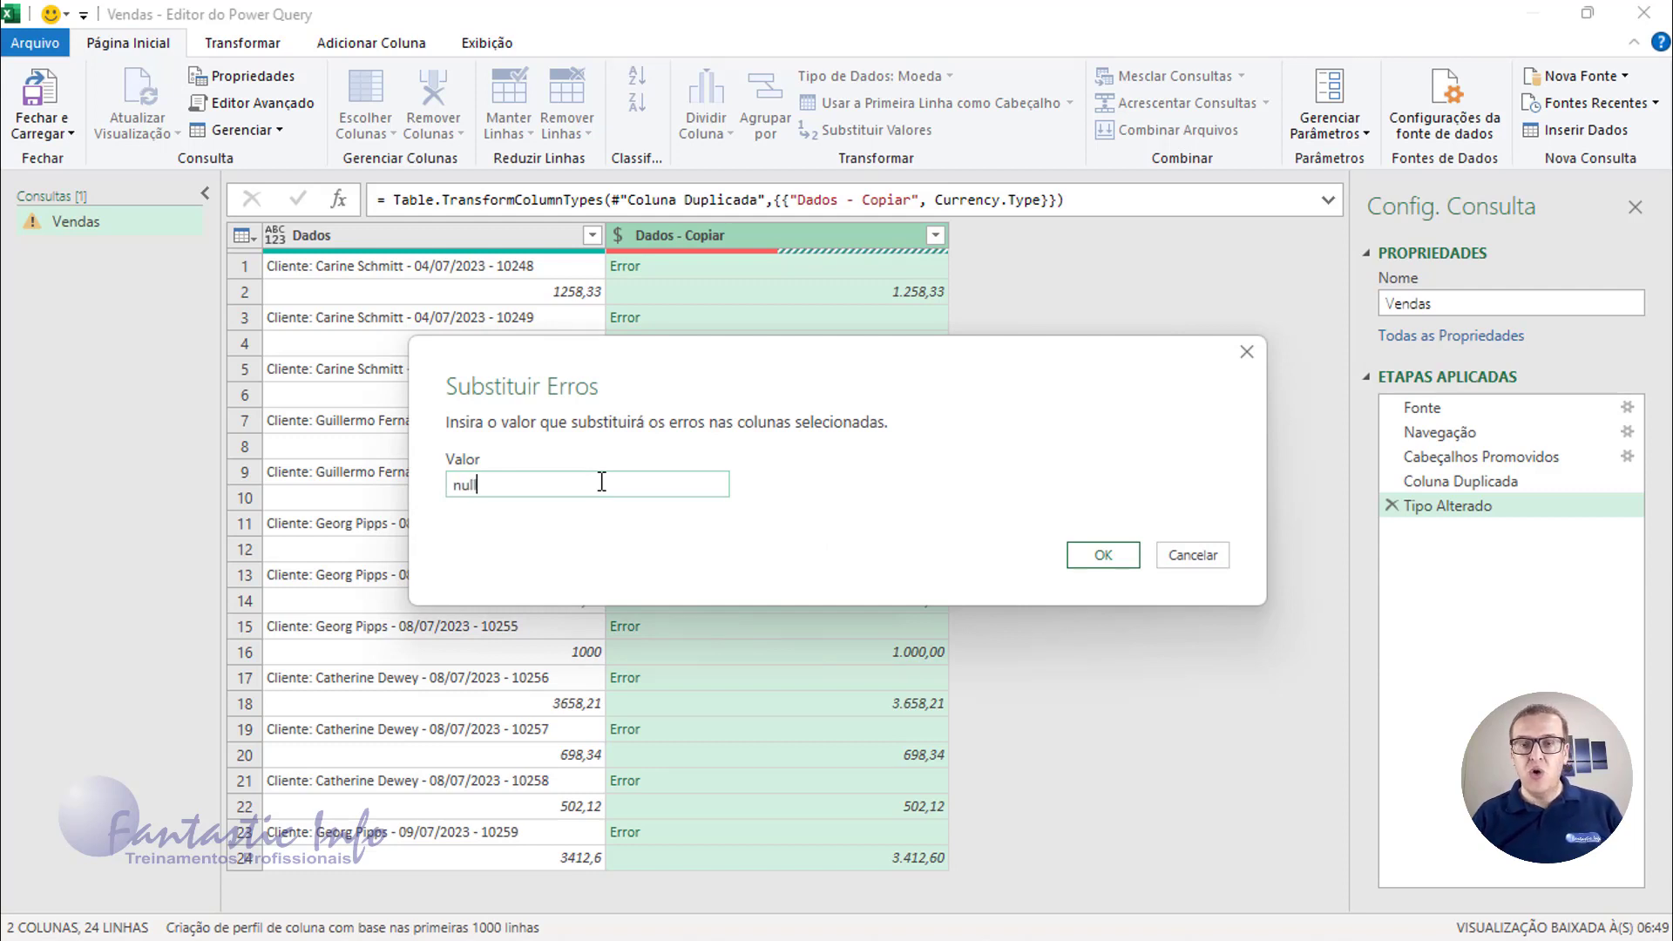
click(1114, 562)
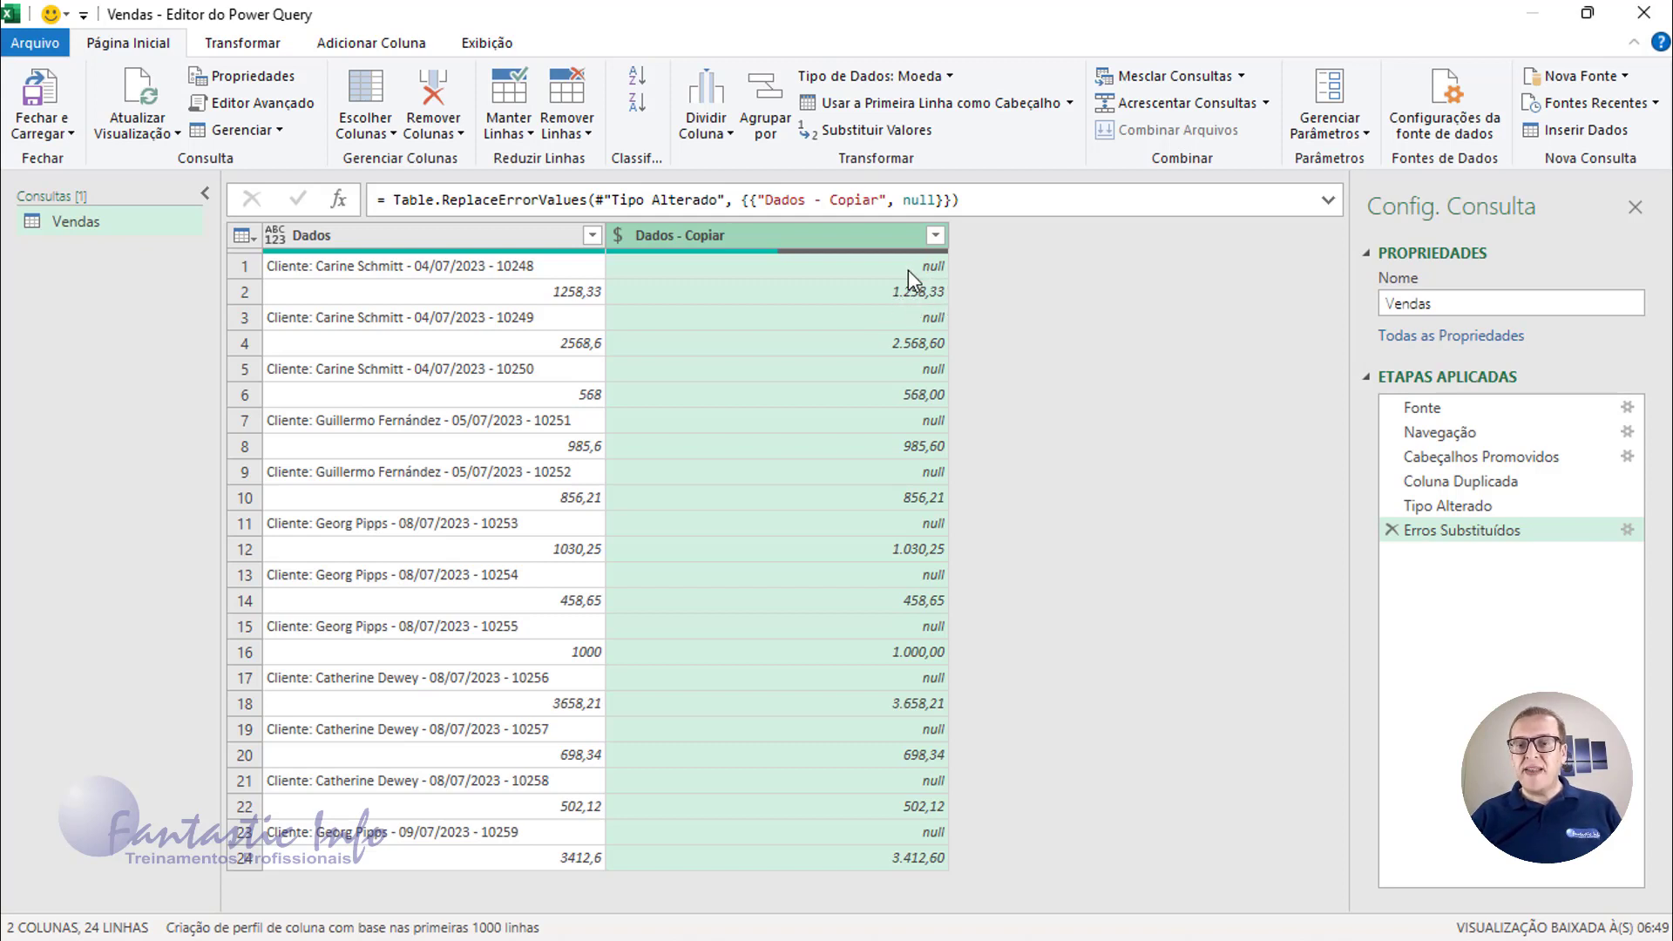
Fill the null cells of the Dados - Copiar column upward, and remove duplicates based on that column.
right_click(751, 244)
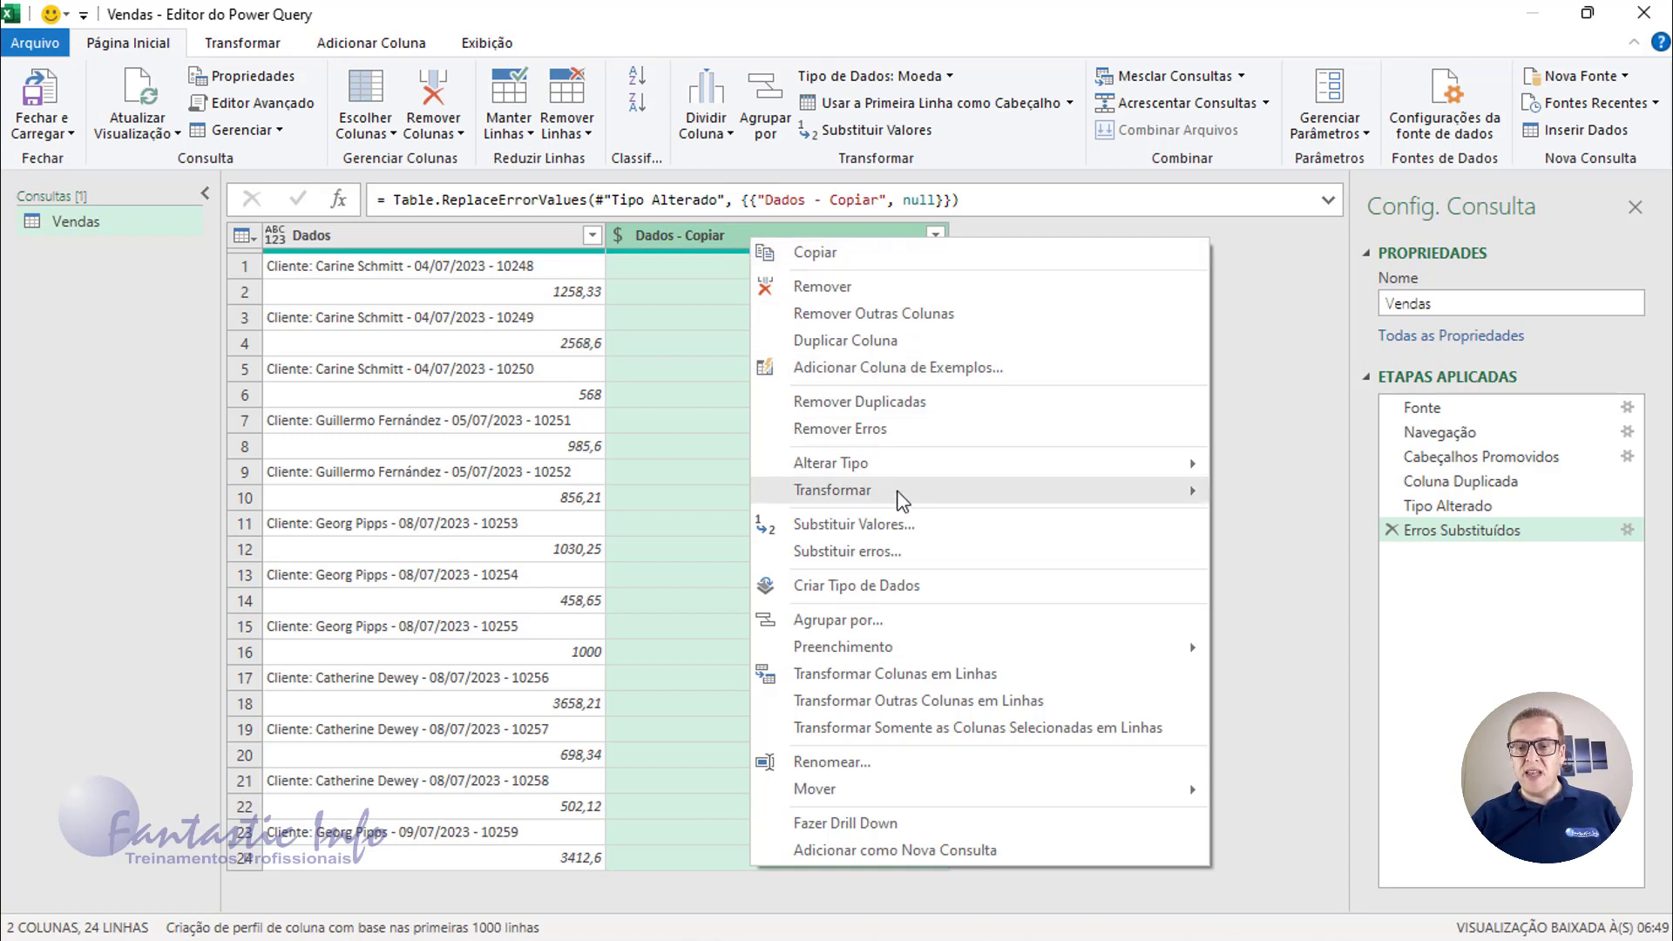
mouse_move(914, 654)
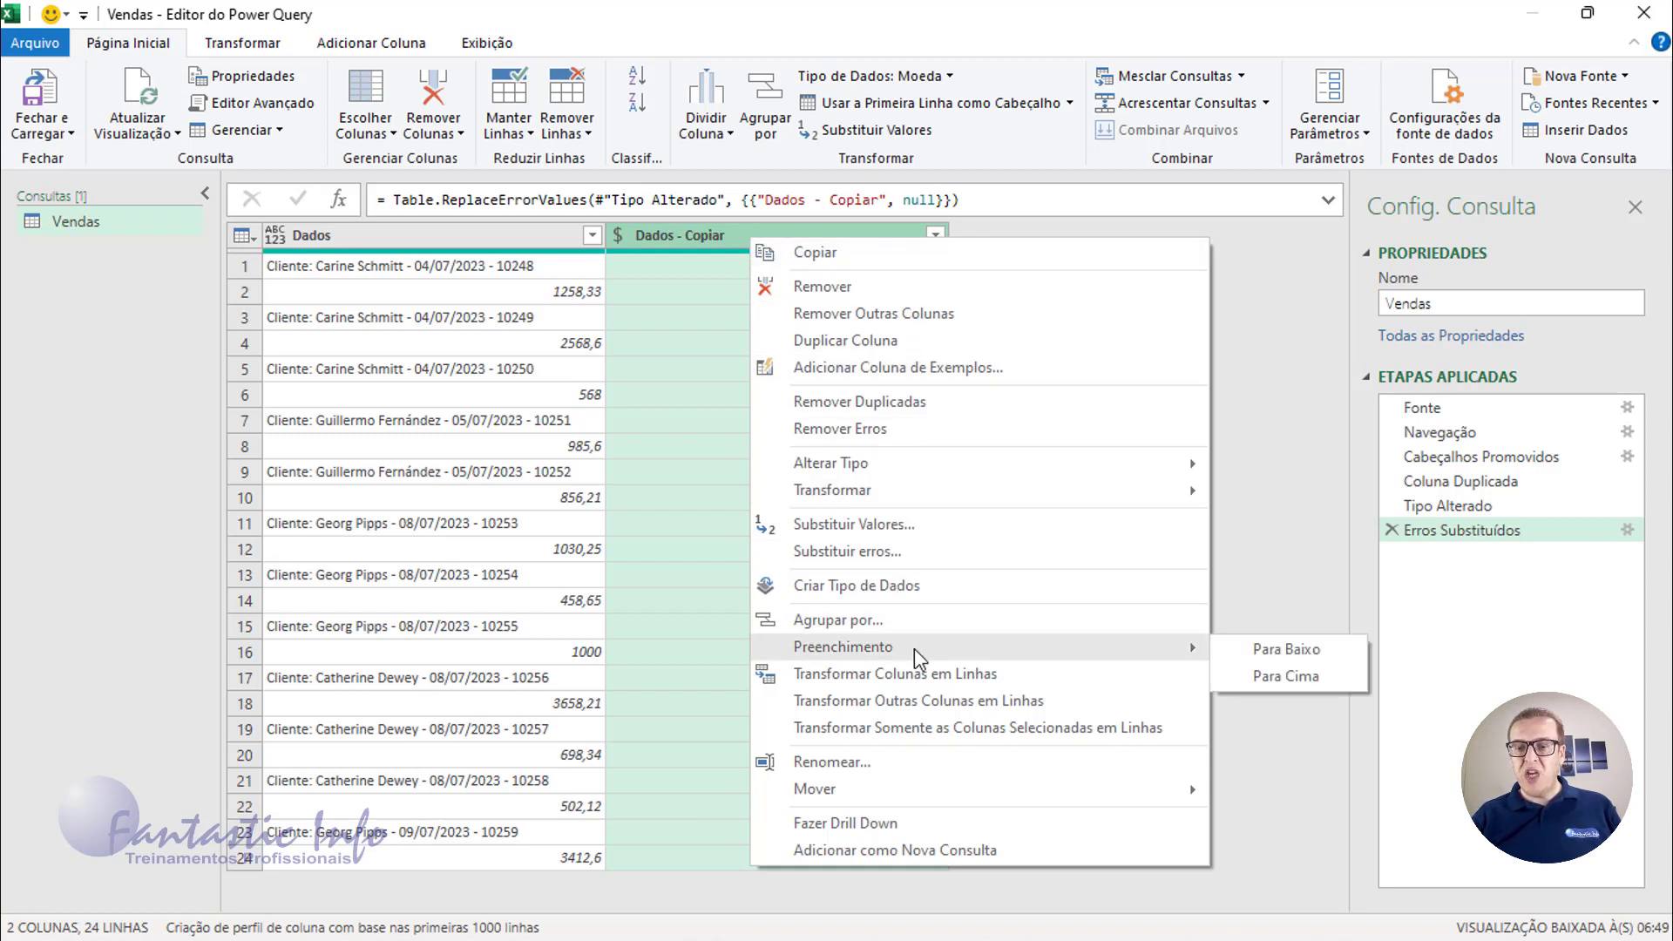
click(1309, 683)
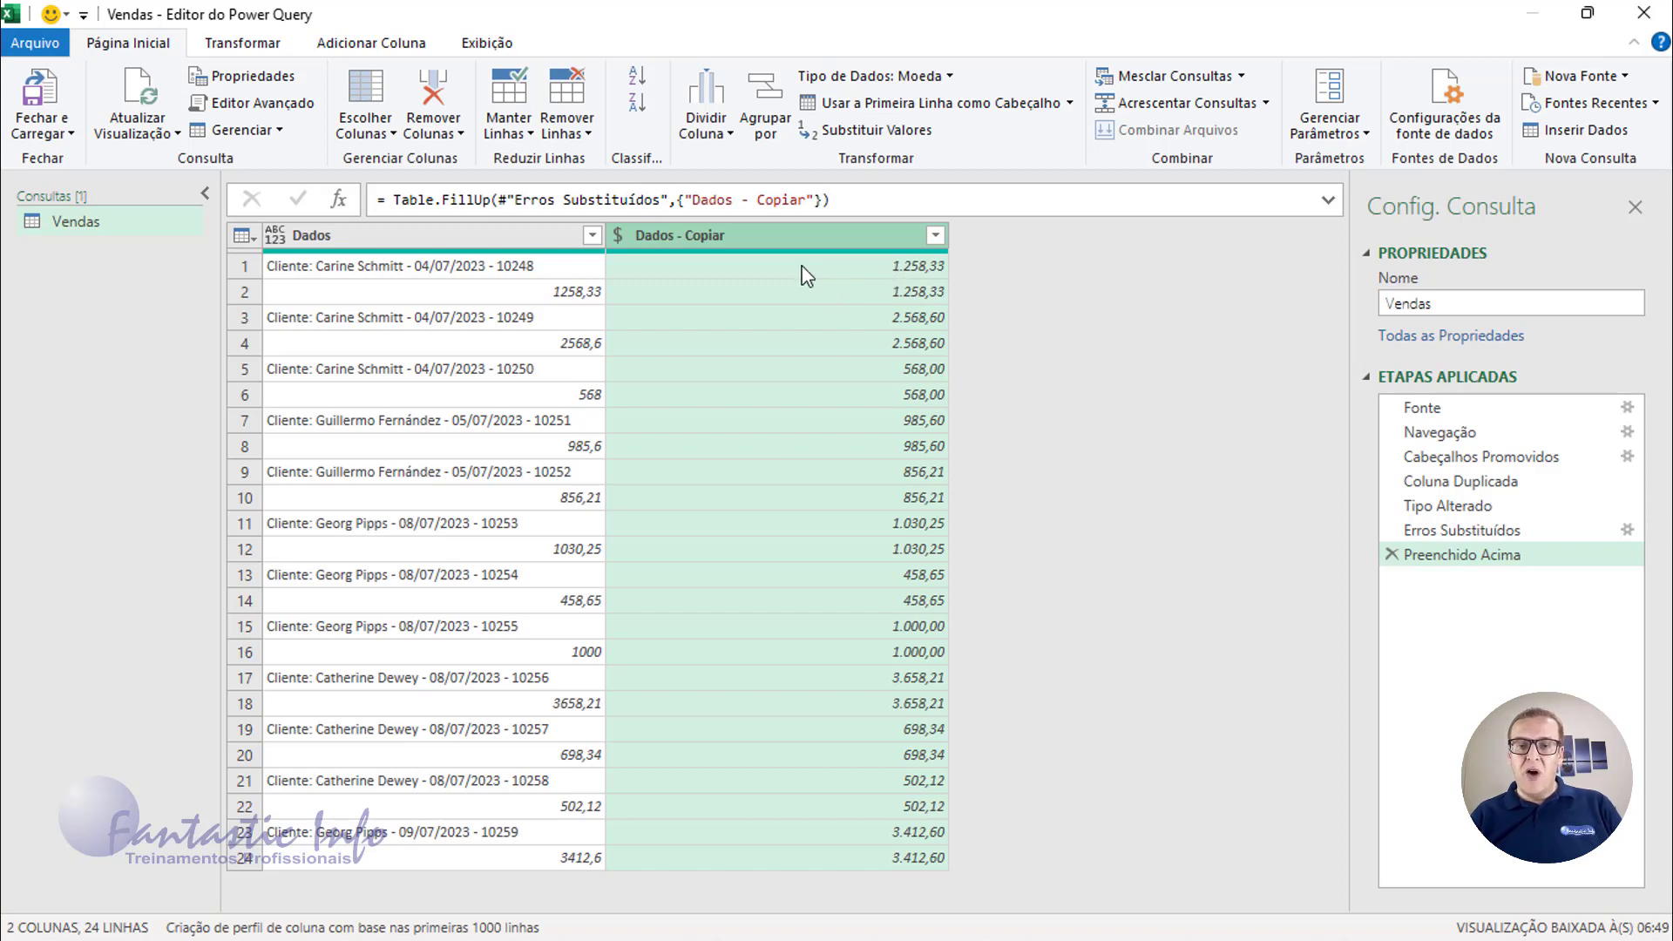
right_click(747, 244)
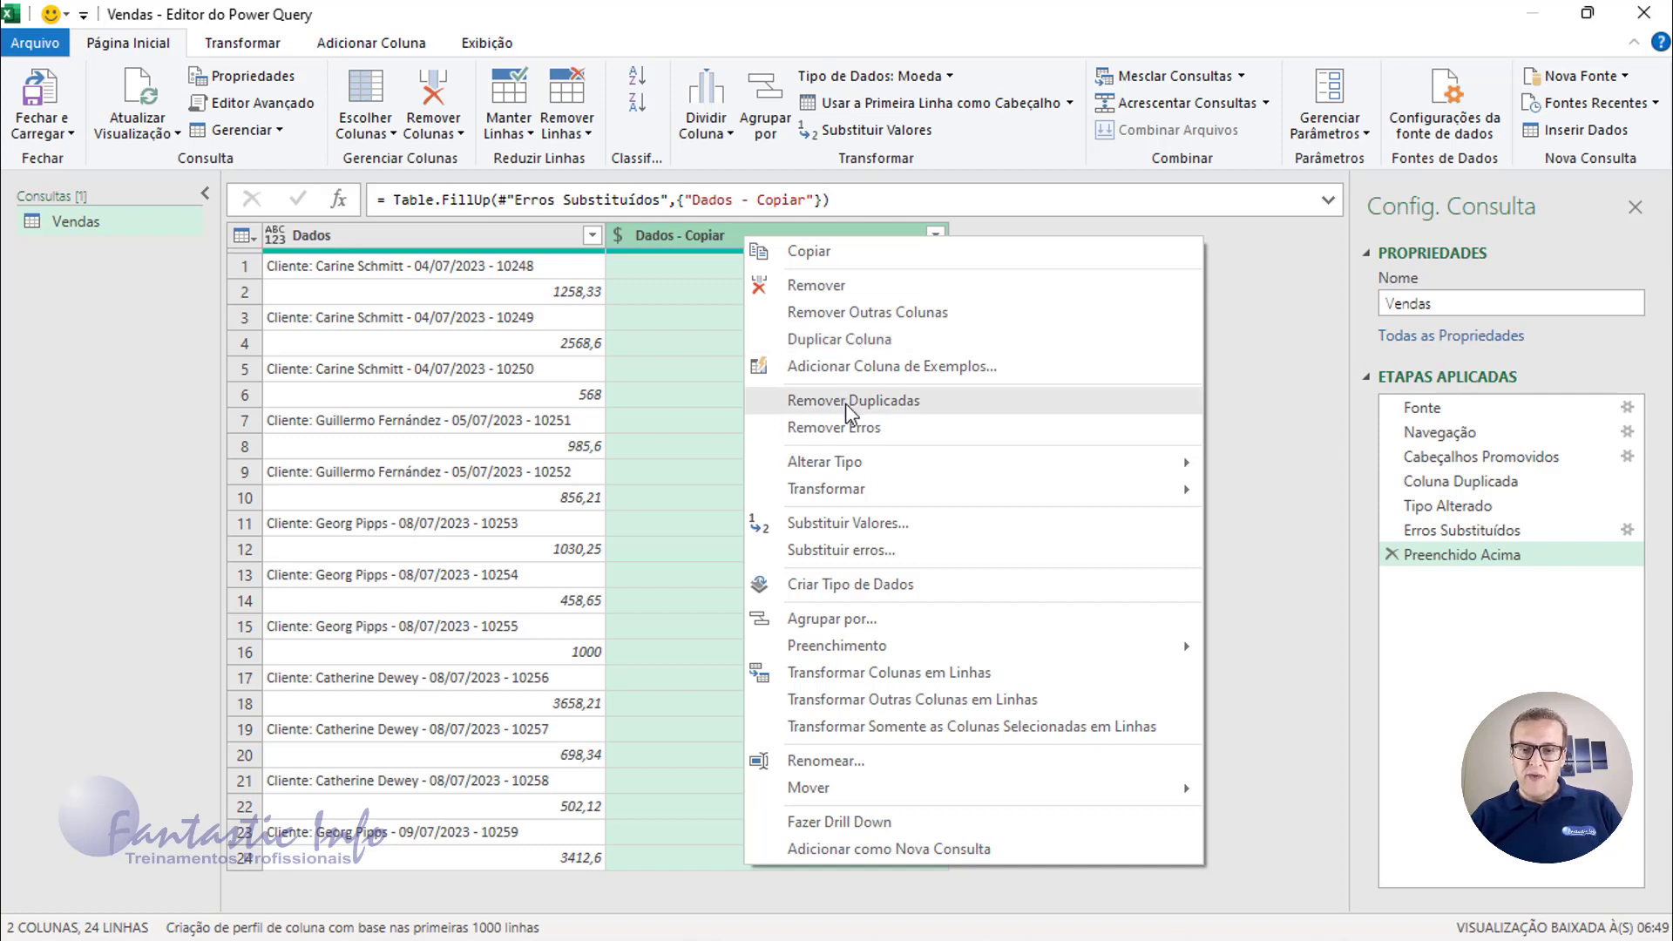
click(949, 410)
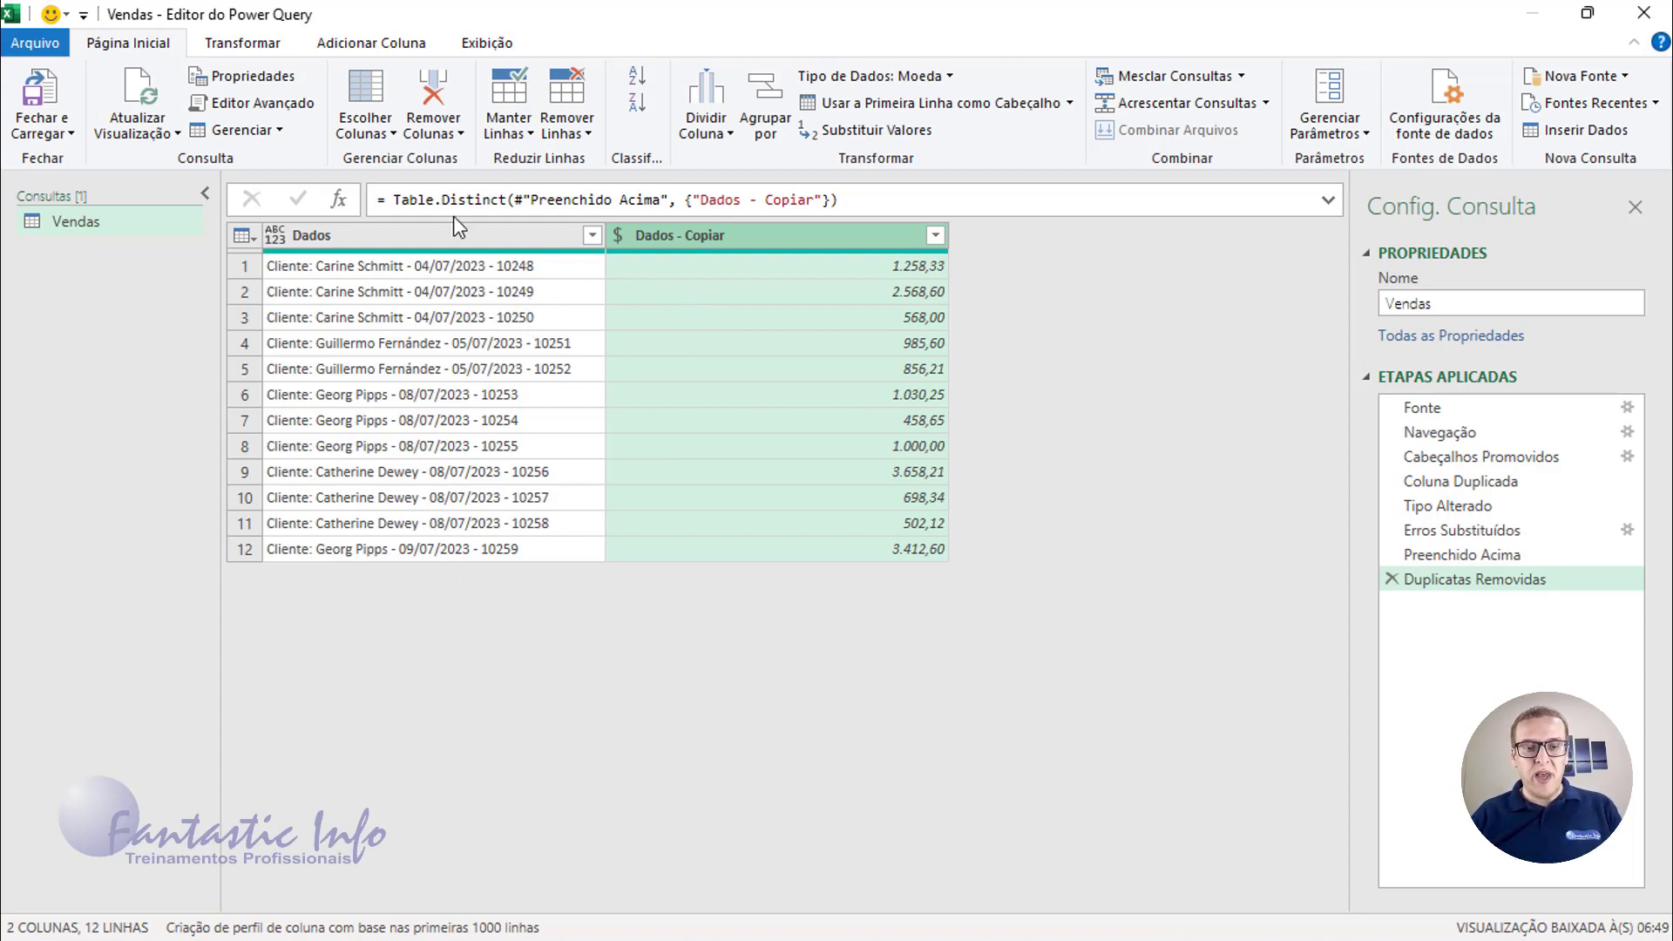
Split the Dados column by the custom delimiter "-" at each occurrence of the delimiter.
click(394, 235)
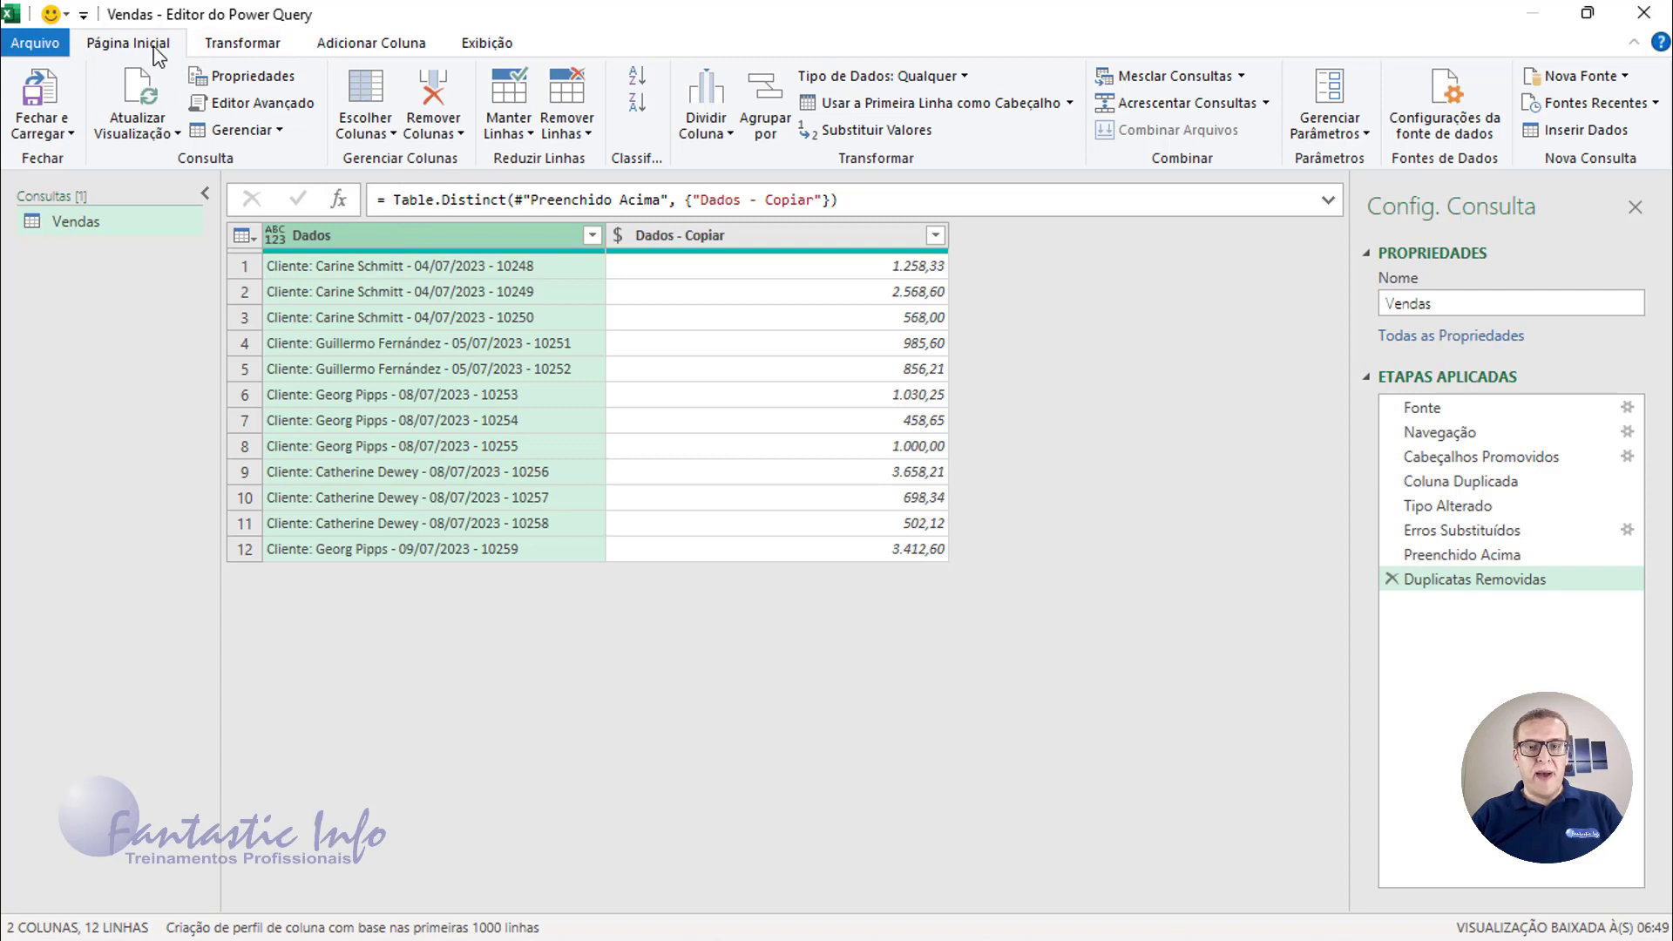
click(725, 134)
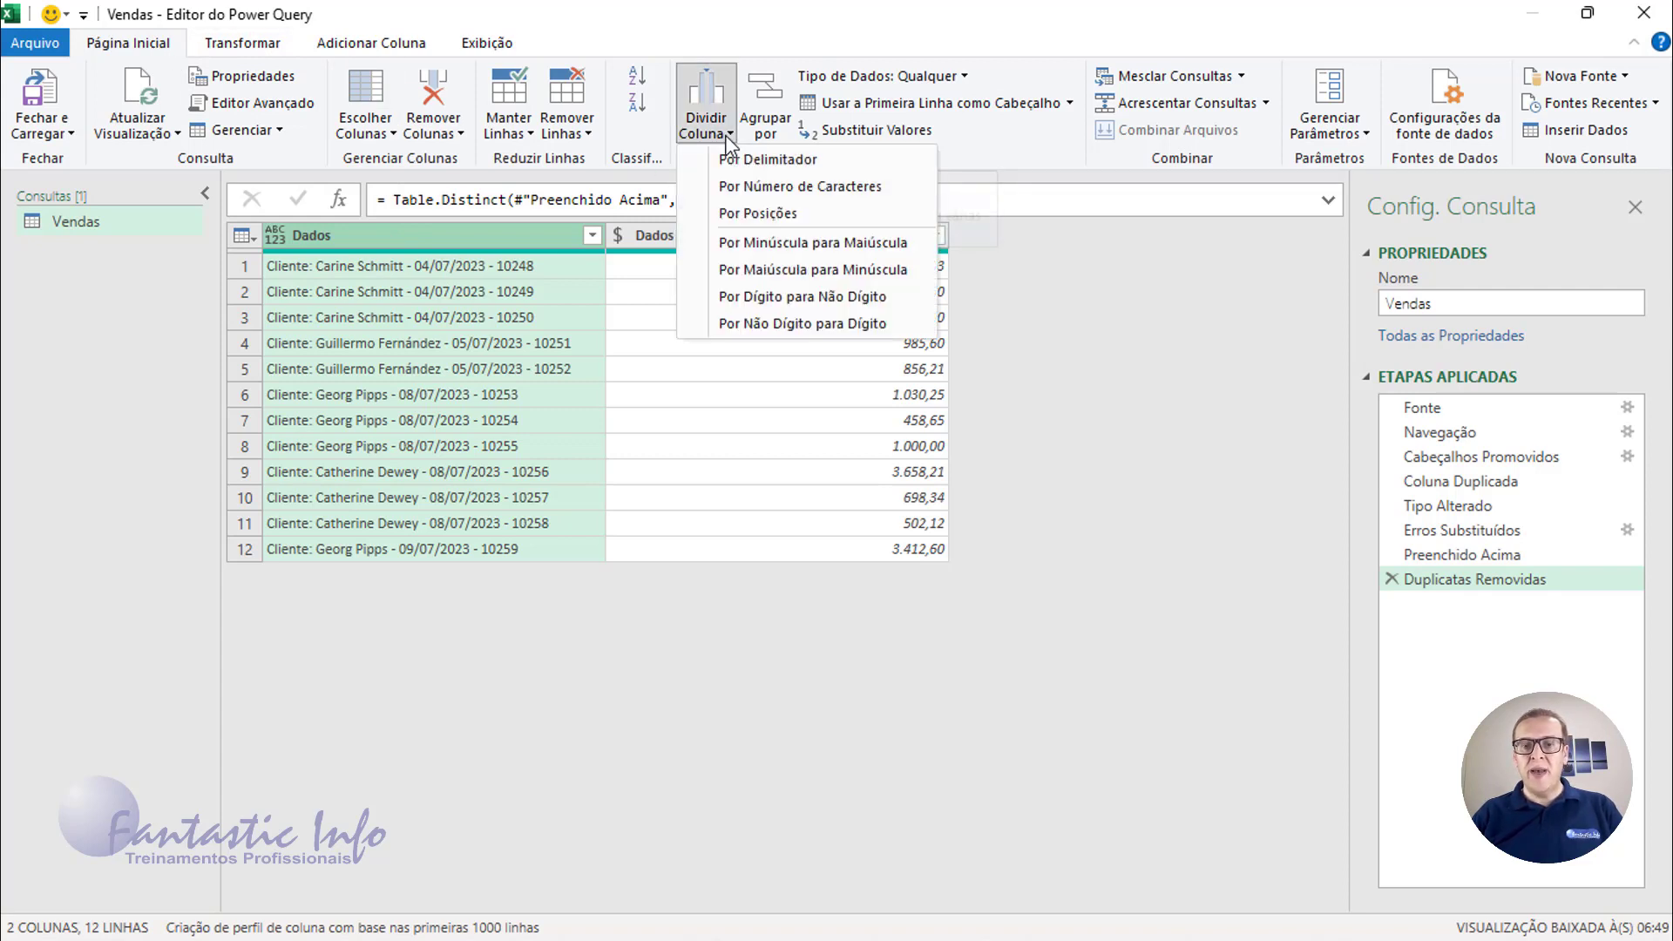
click(797, 162)
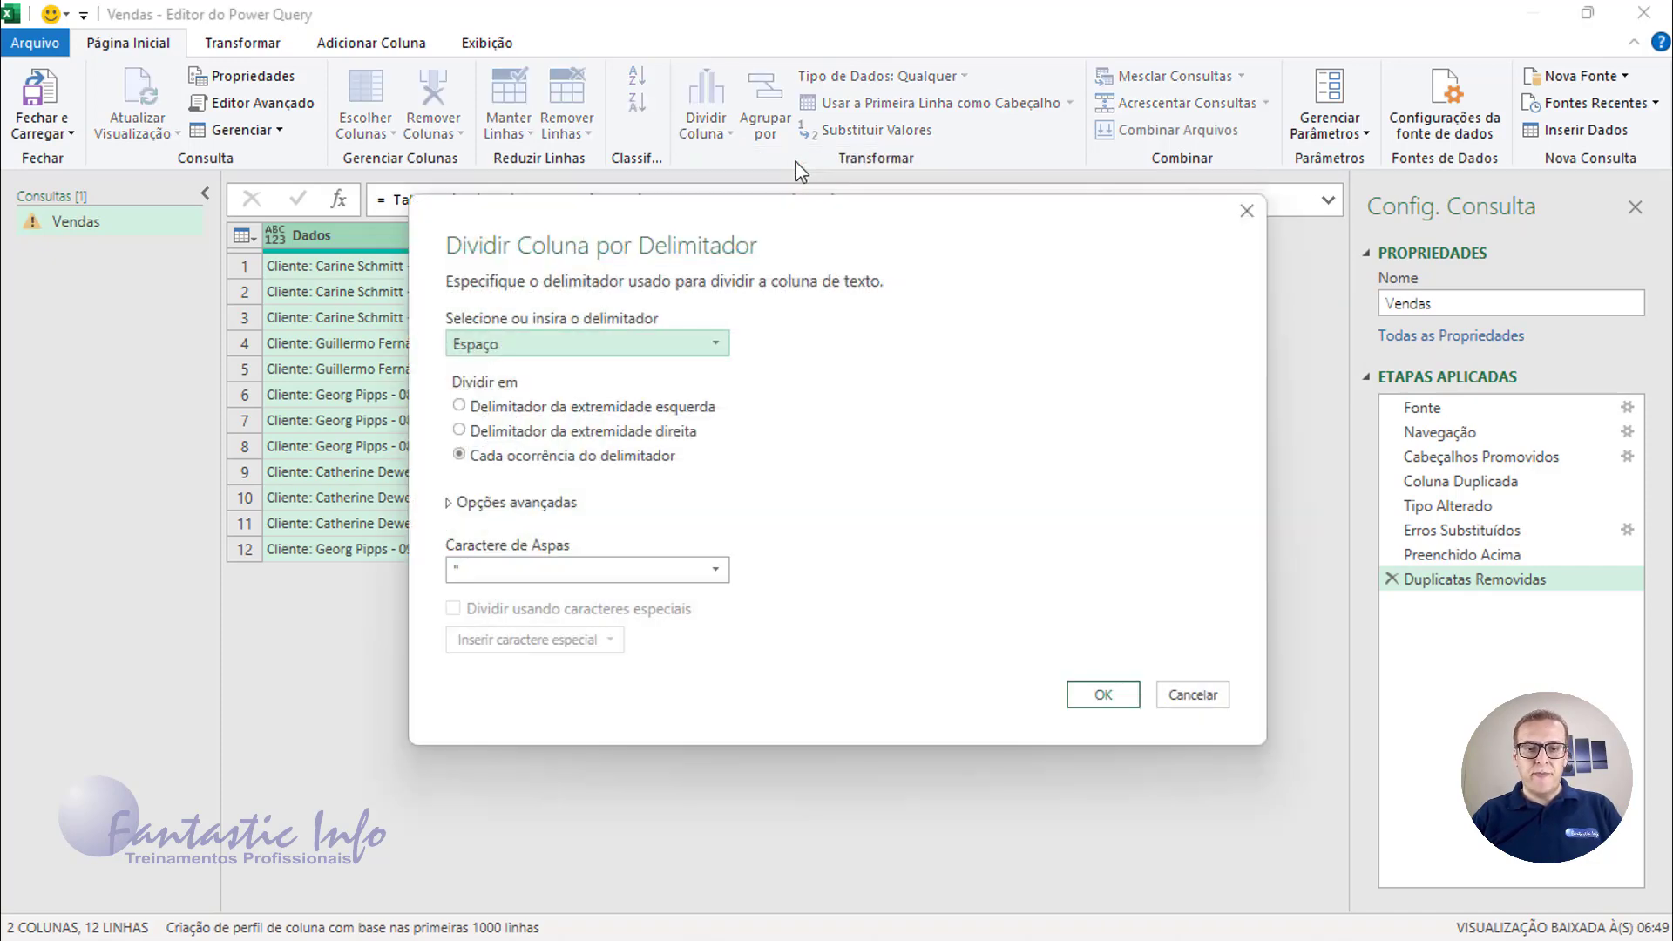
click(571, 357)
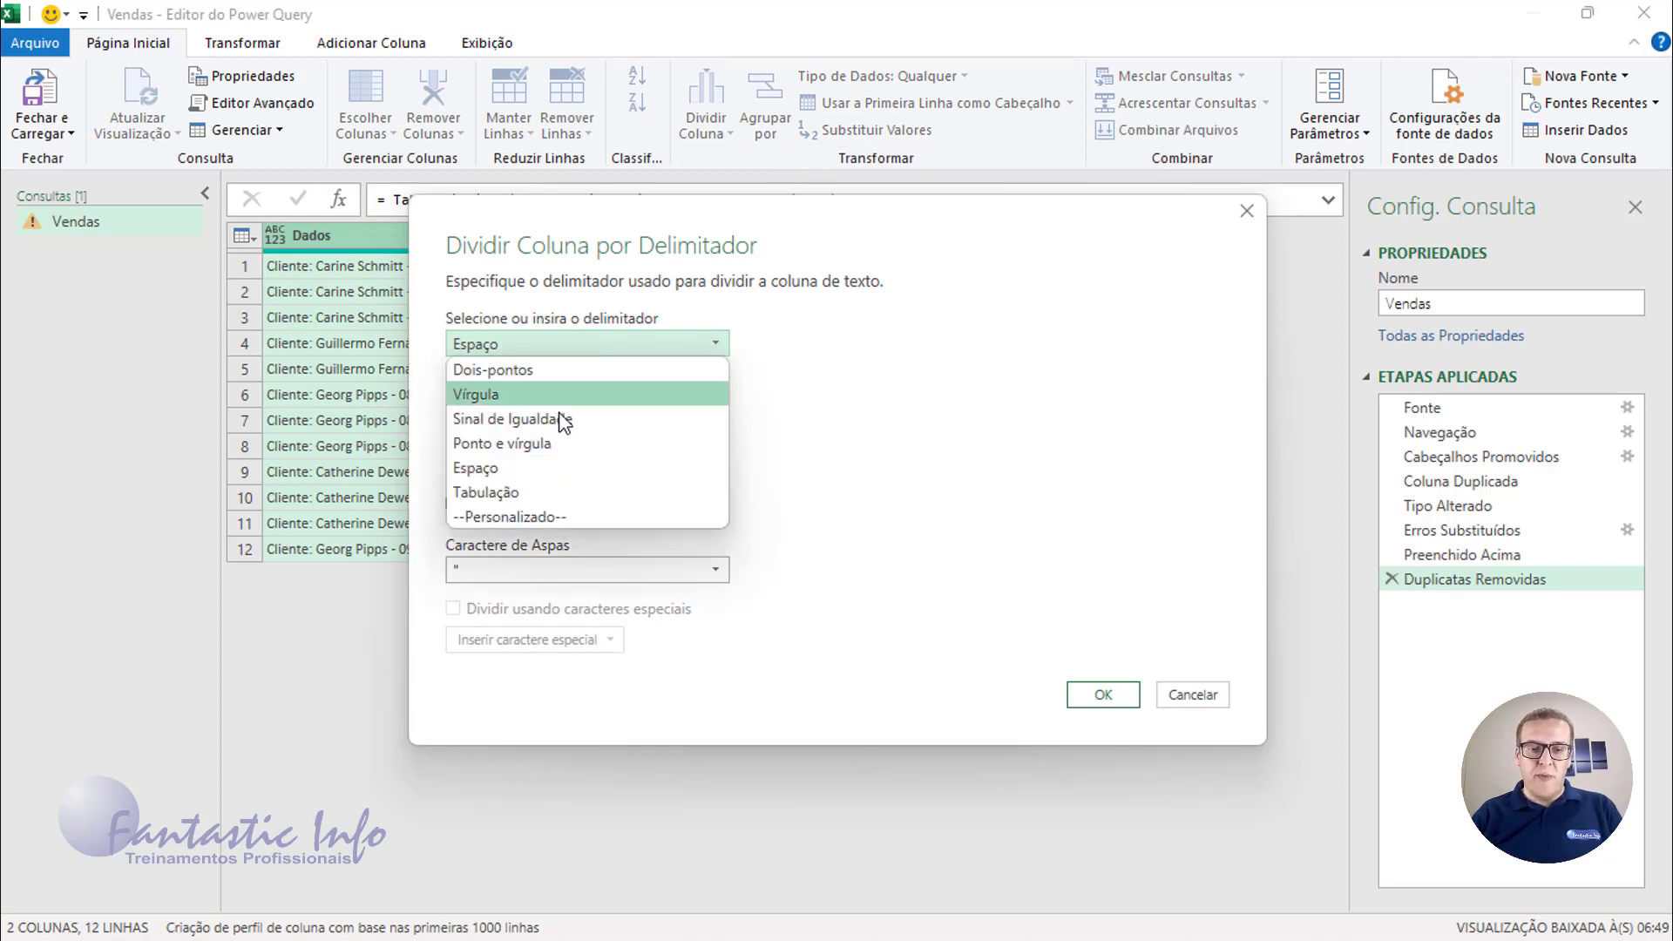
click(531, 518)
click(491, 383)
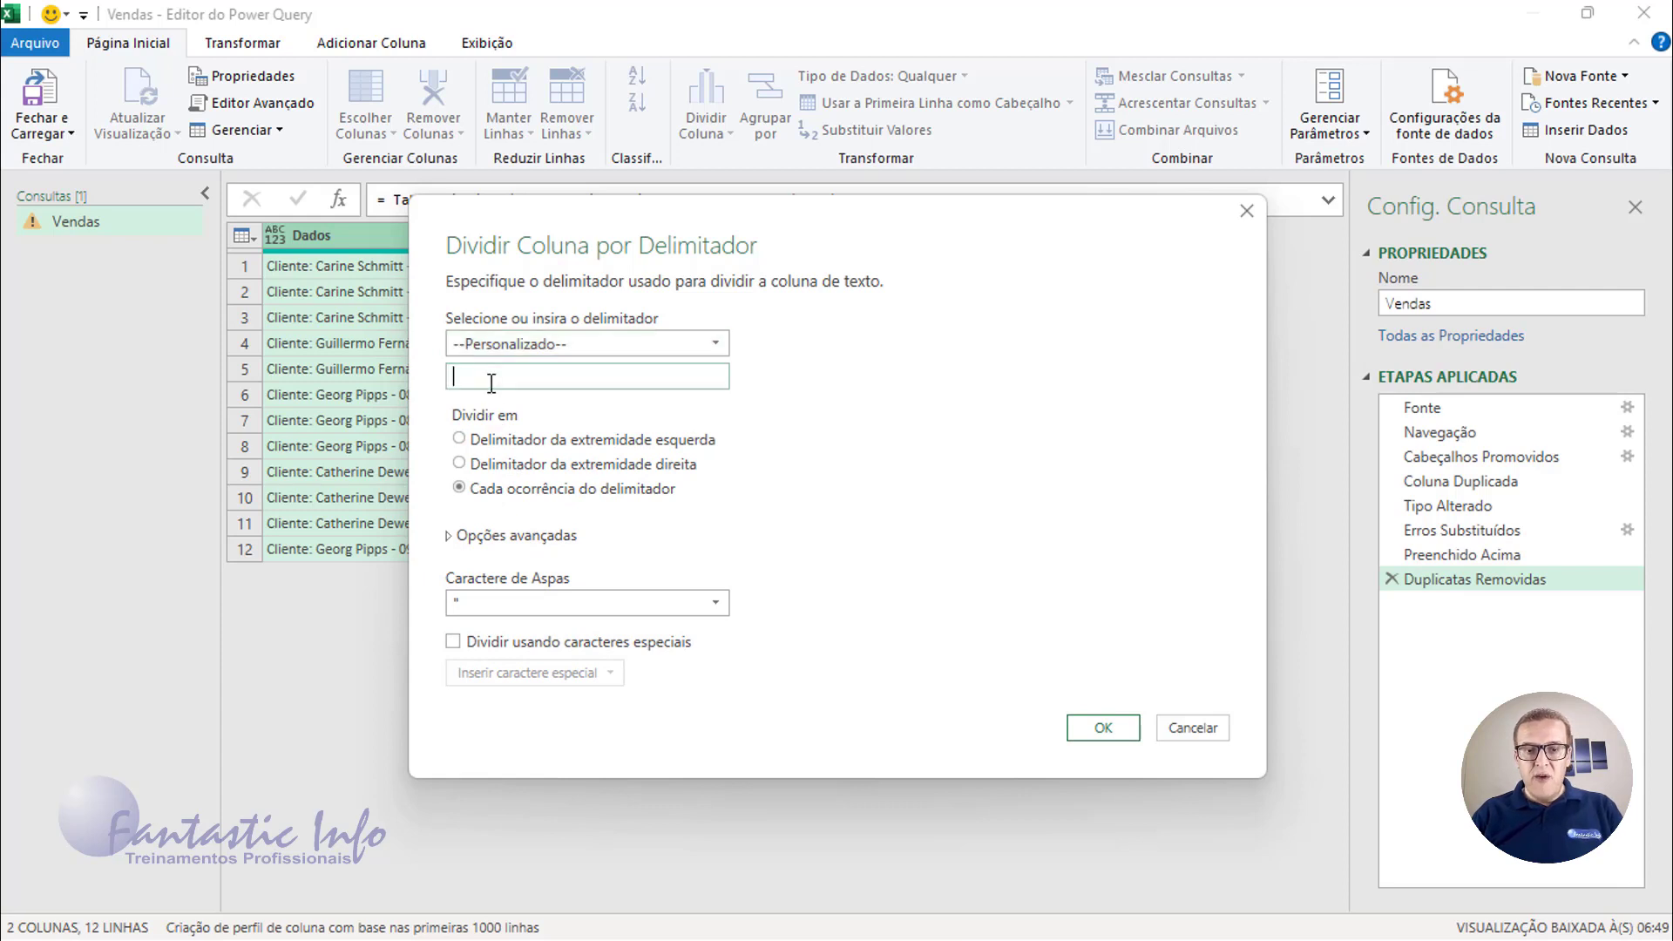
text(-)
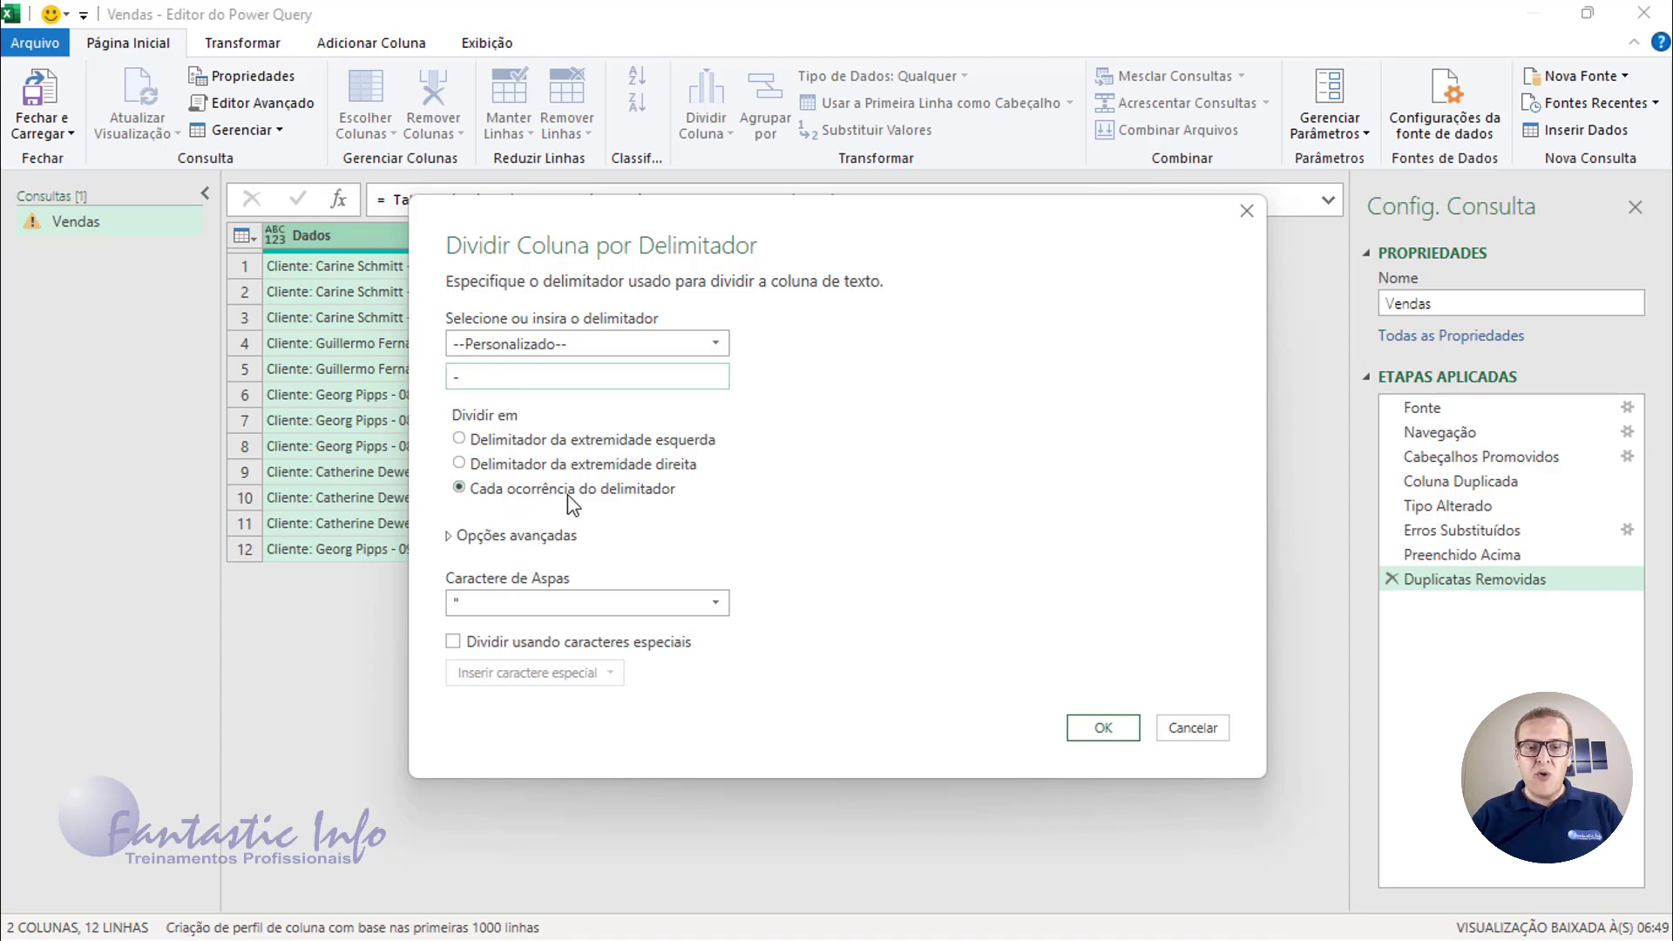
drag(665, 216, 822, 156)
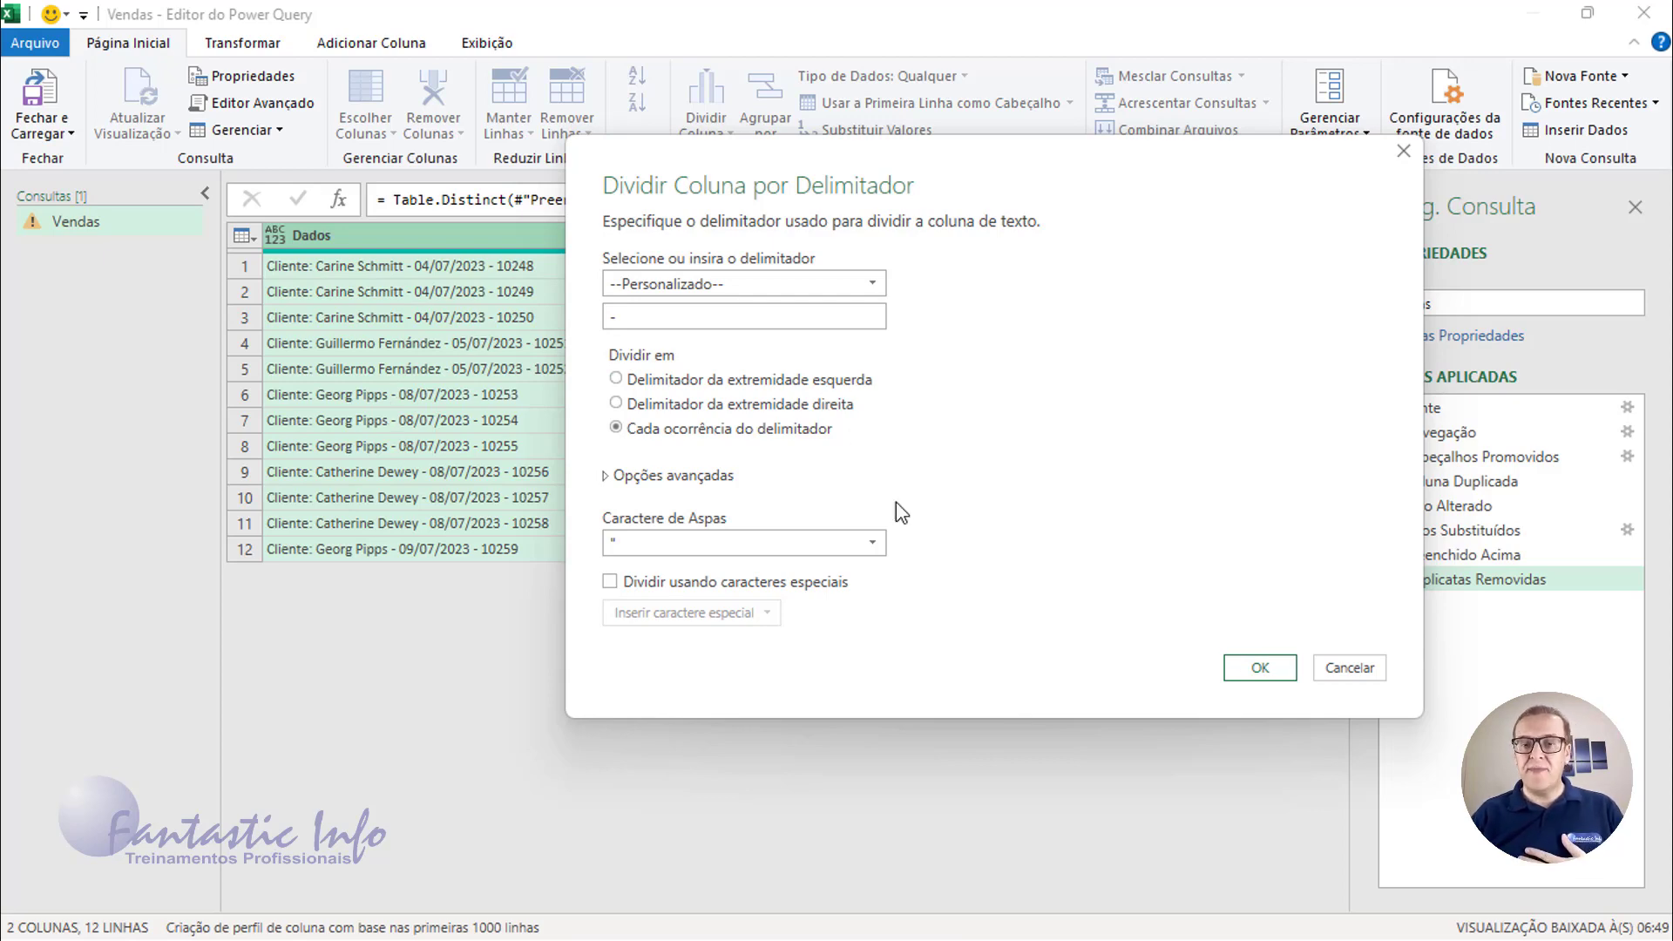
click(1262, 668)
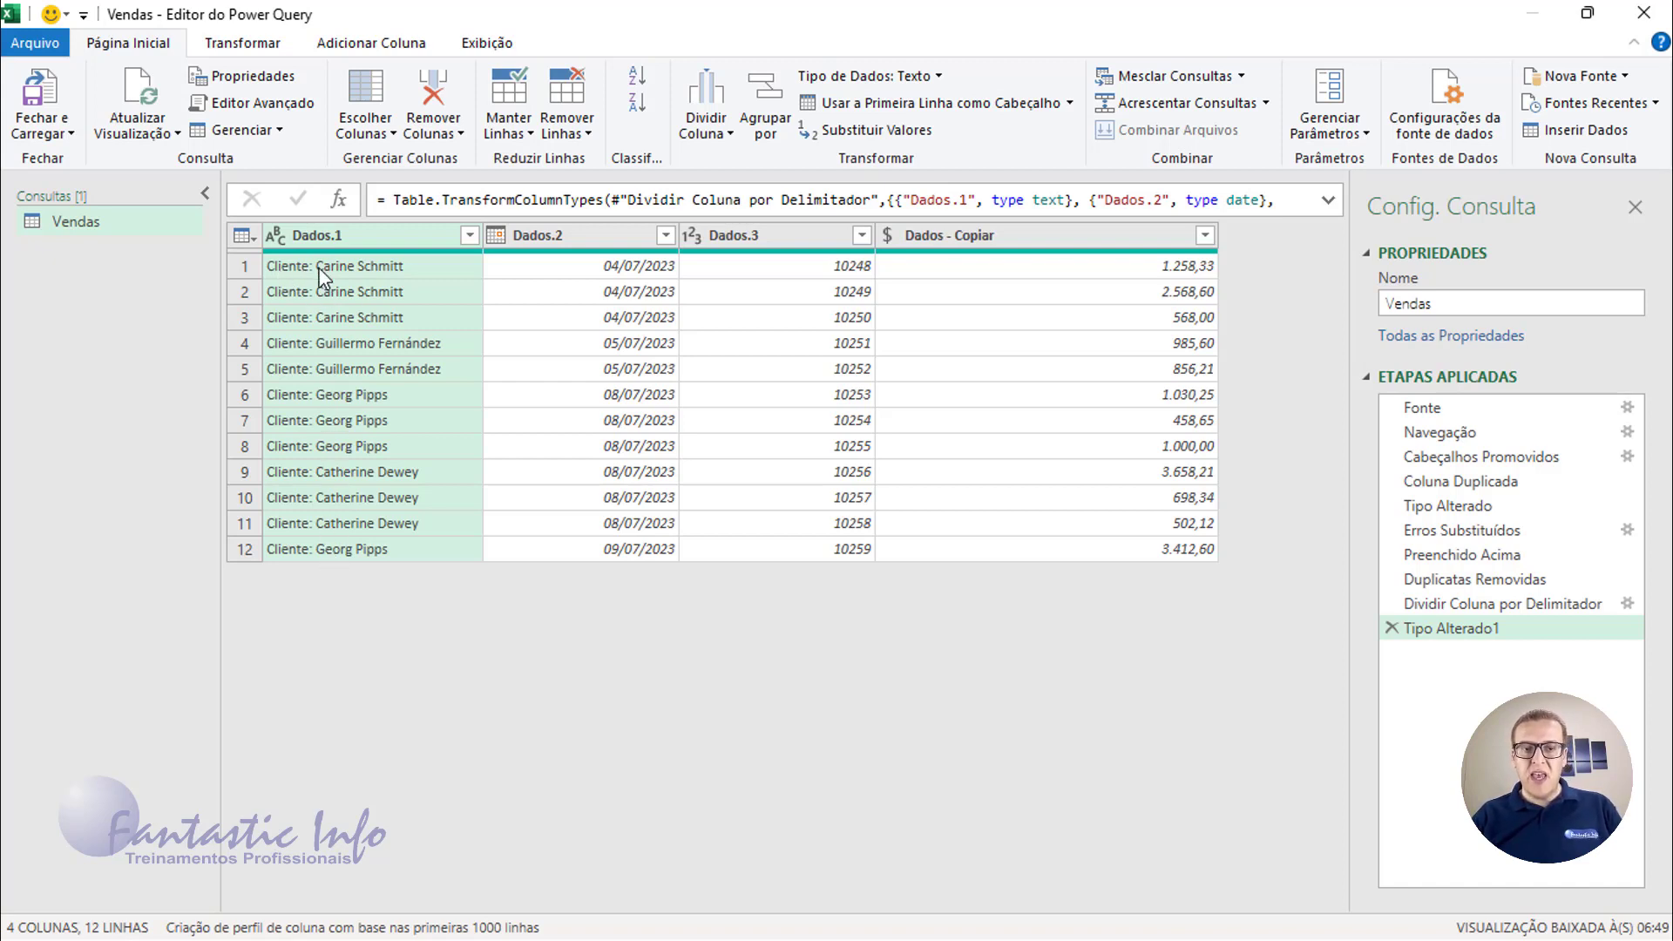
Replace the text "Cliente: ", including its trailing space, with nothing in the Dados.1 column.
click(887, 139)
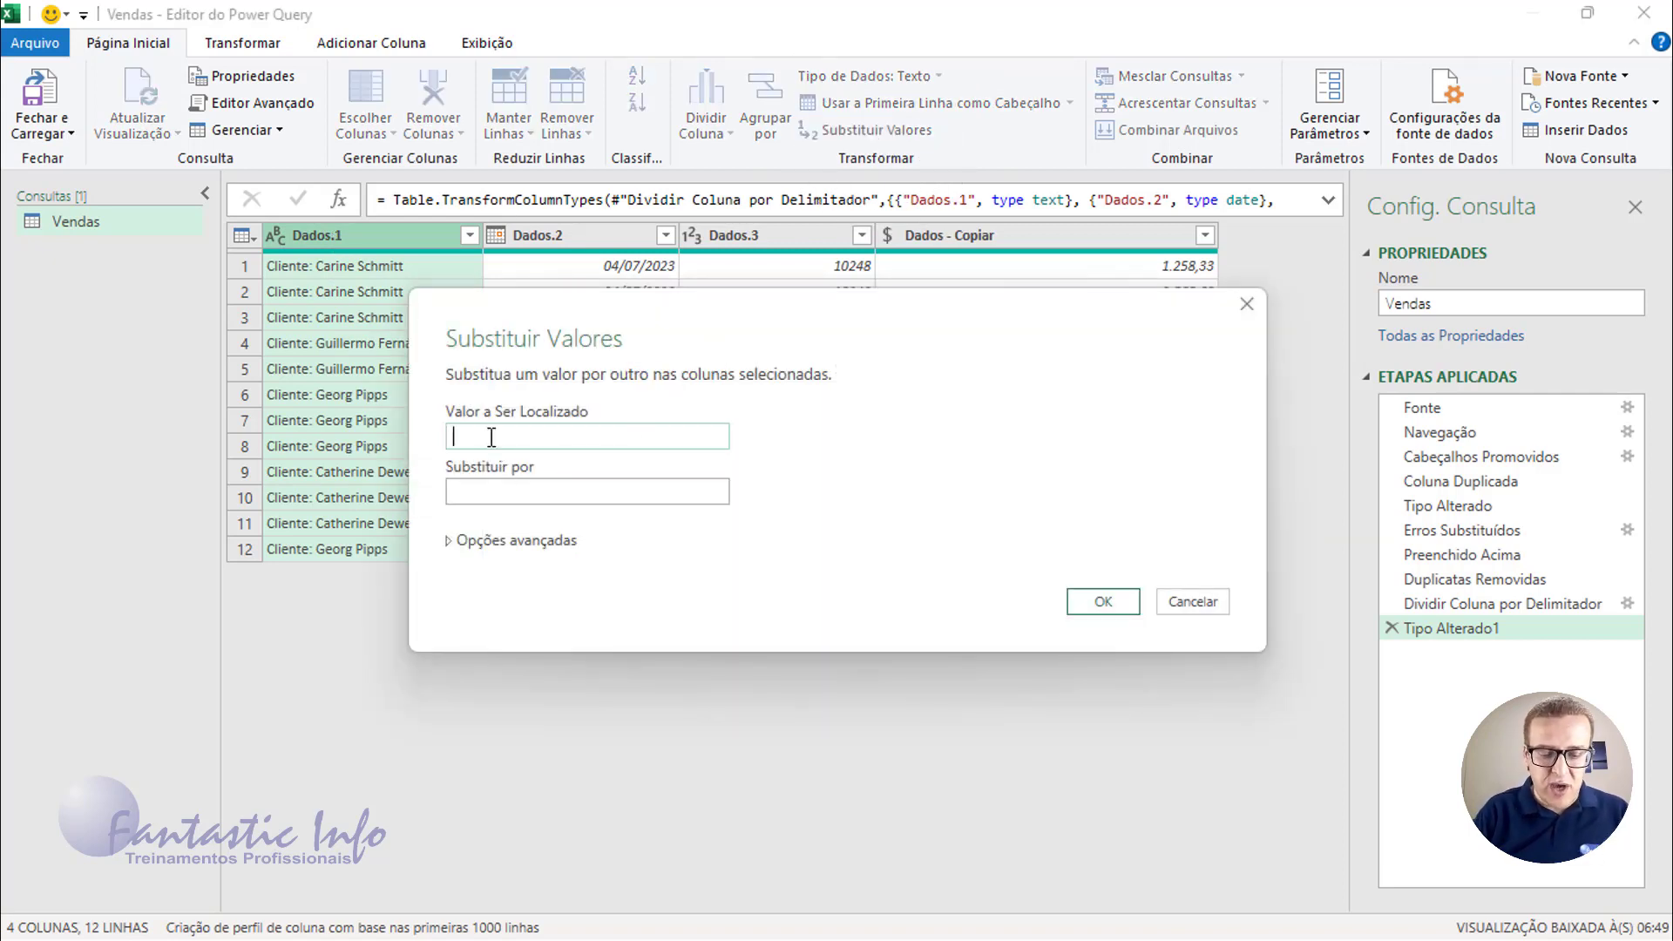
text(Cliente)
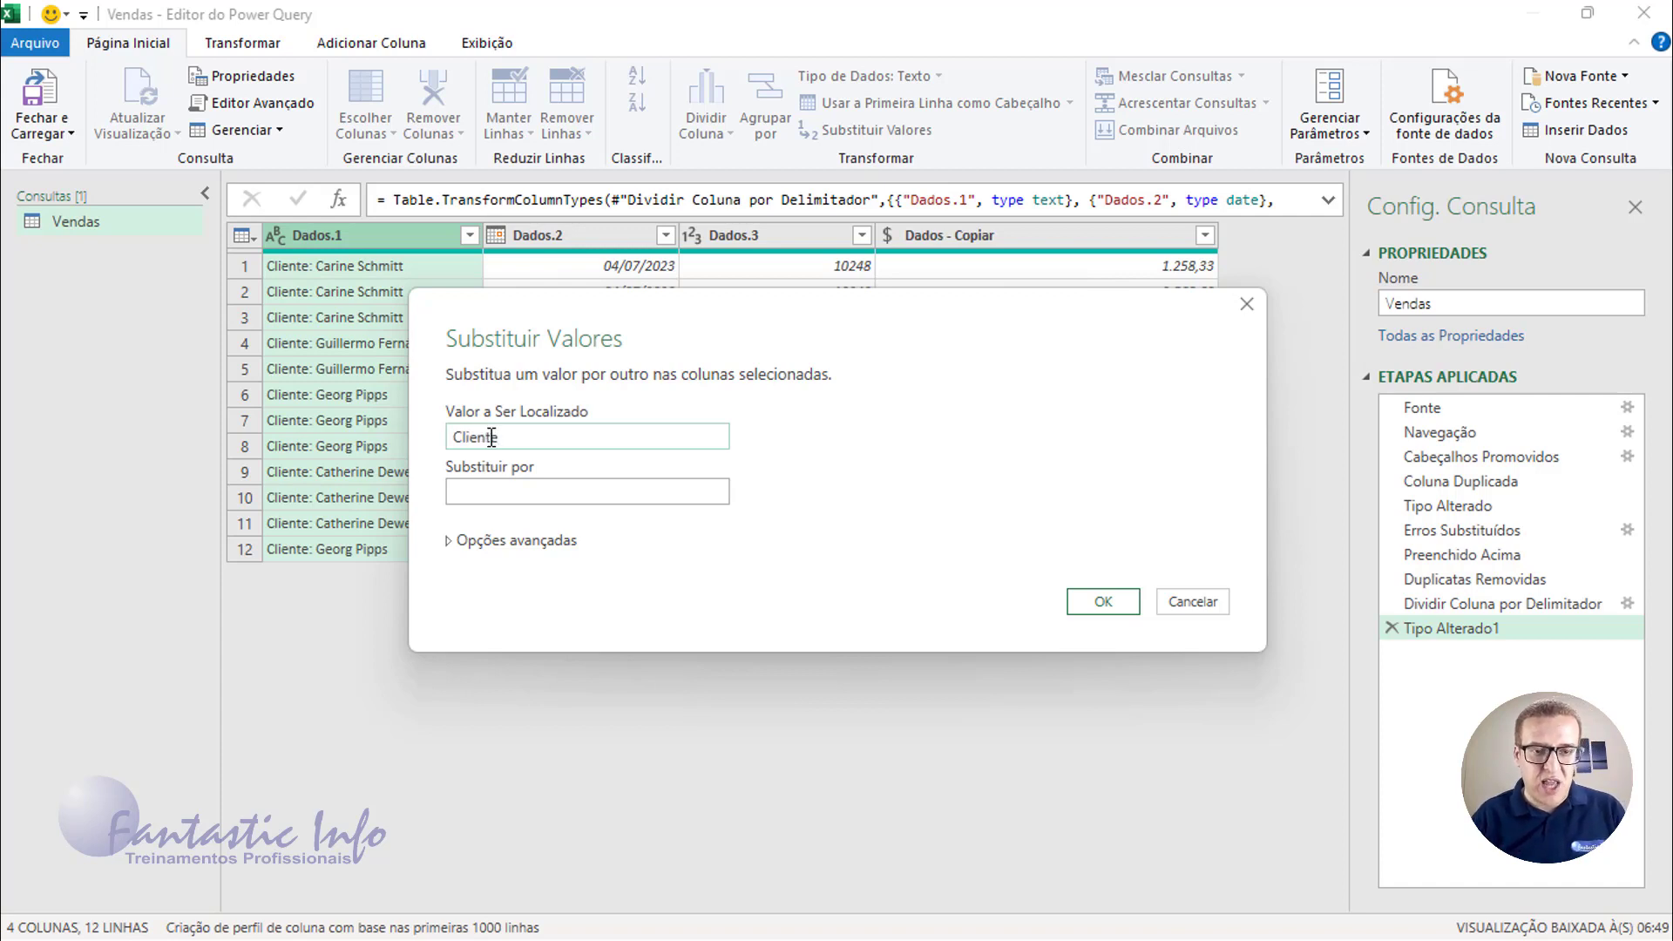
text(:)
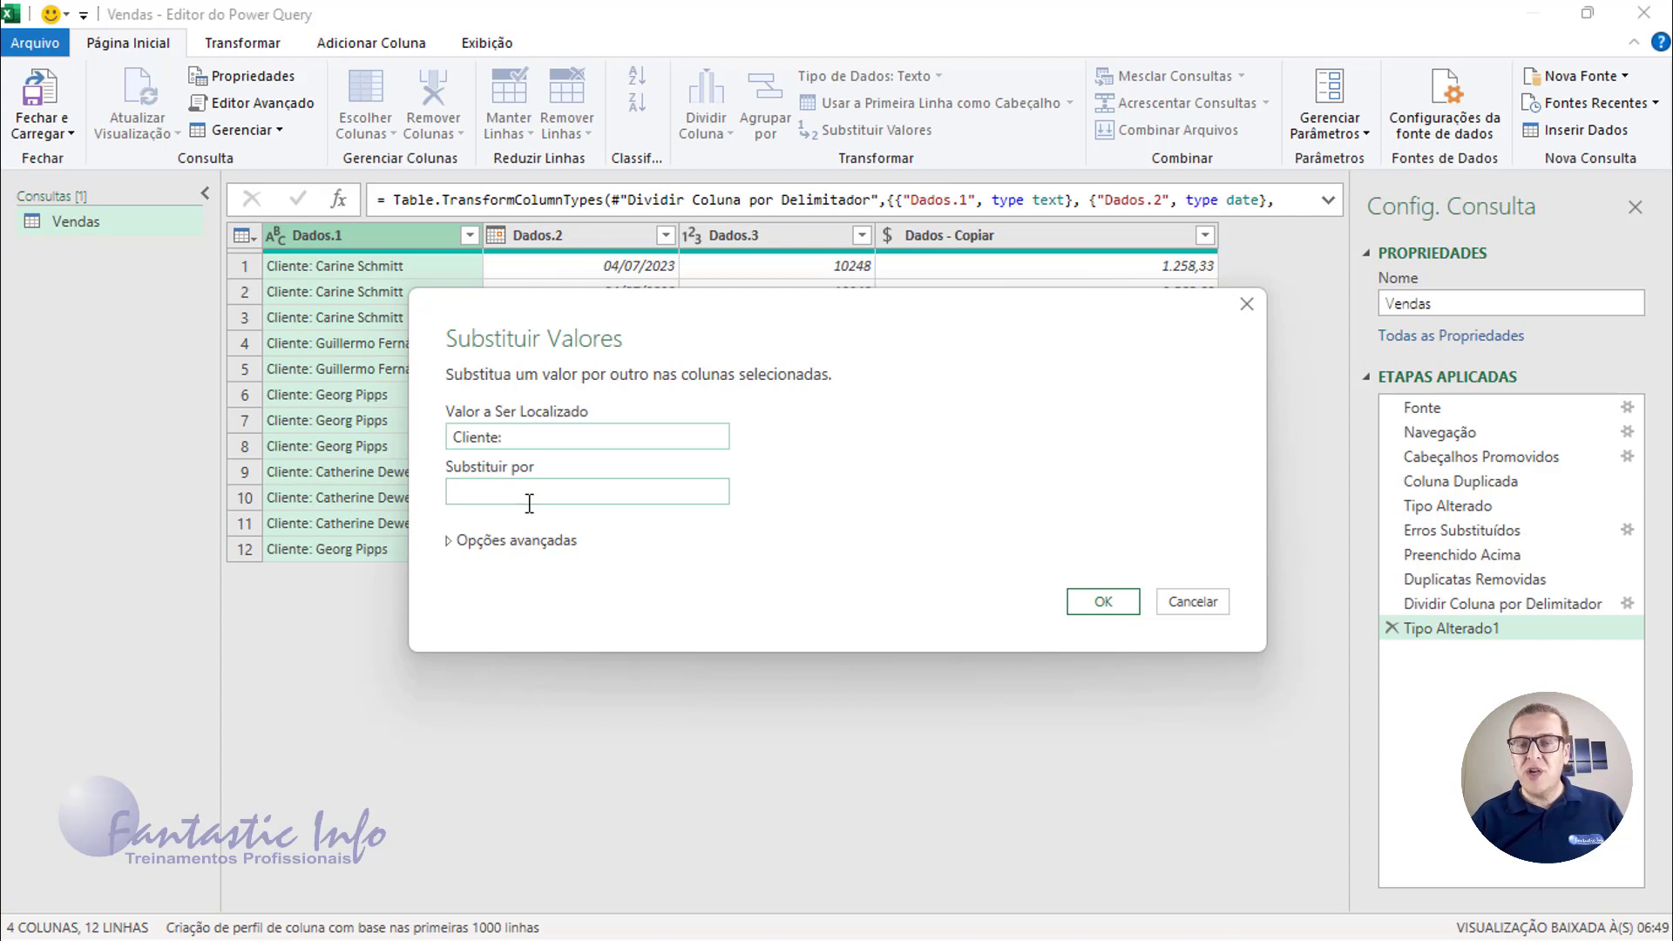
click(1103, 604)
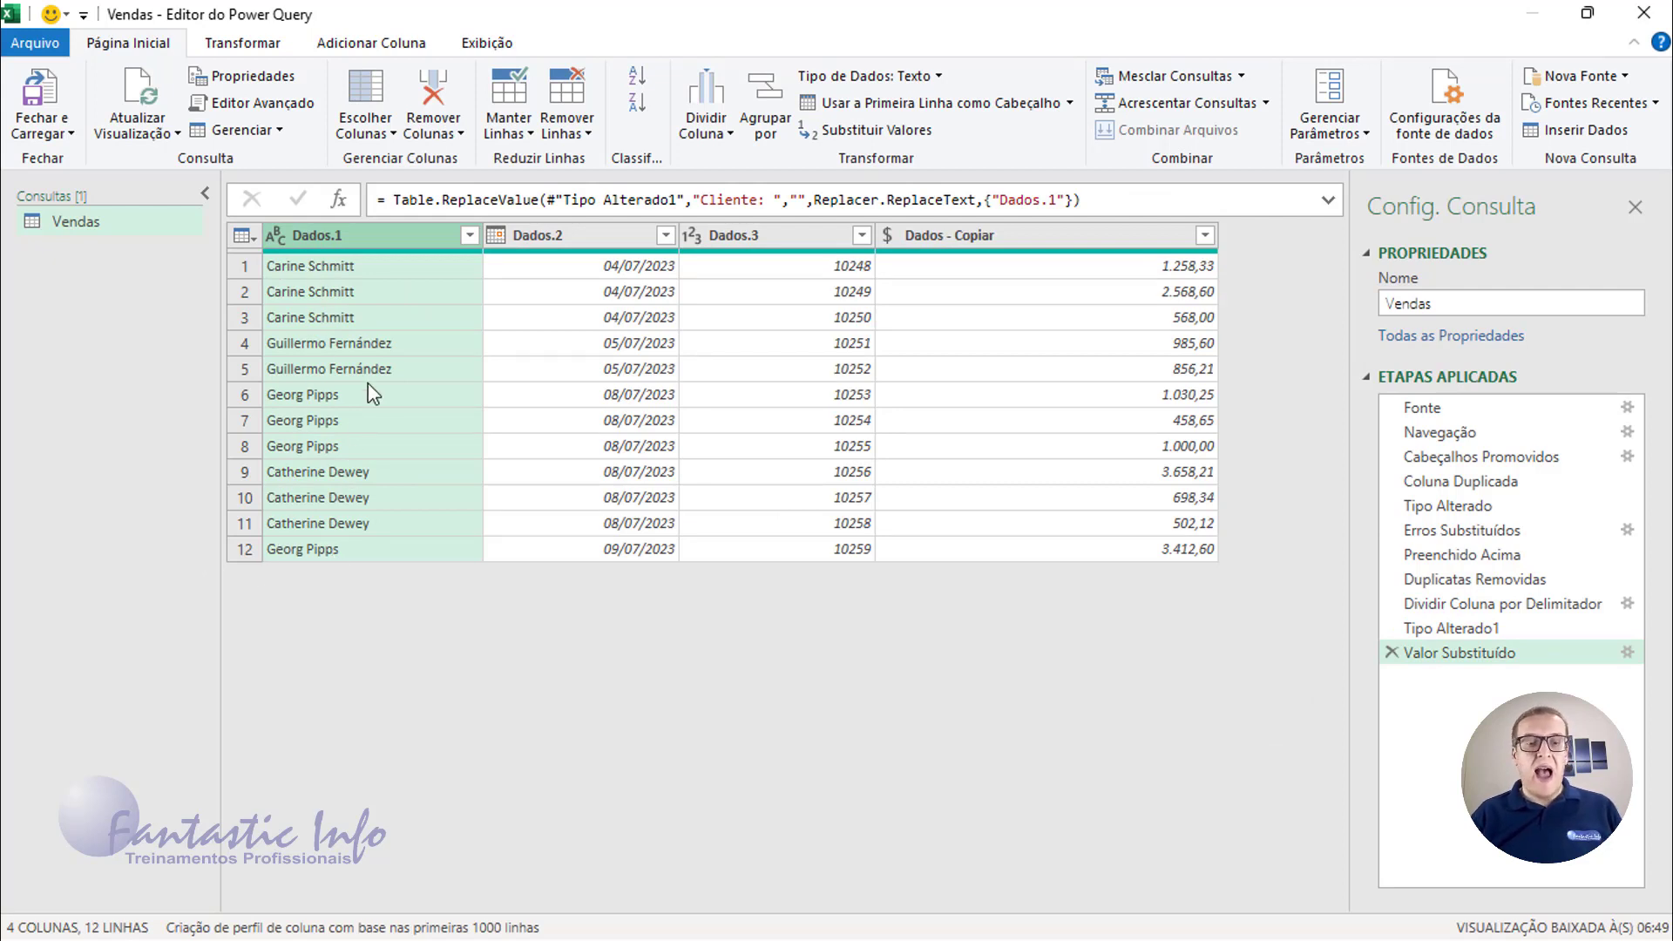
Rename the Dados.1 column as Clientes and the Dados.2 column as Data.
double_click(330, 238)
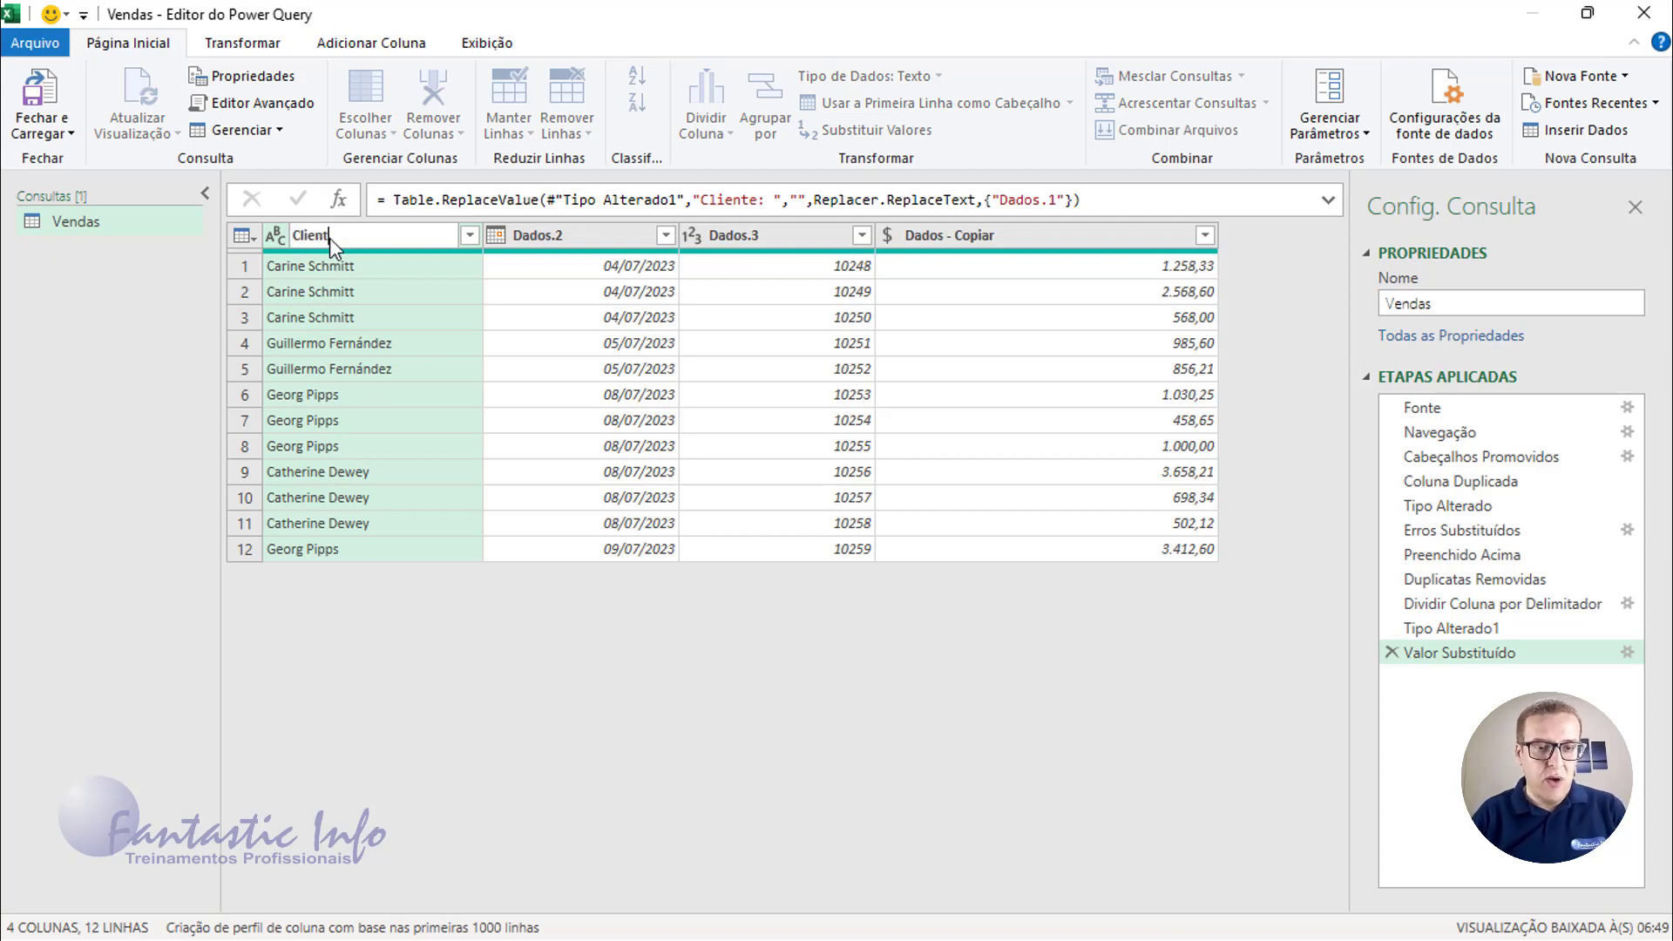
text(Clientes)
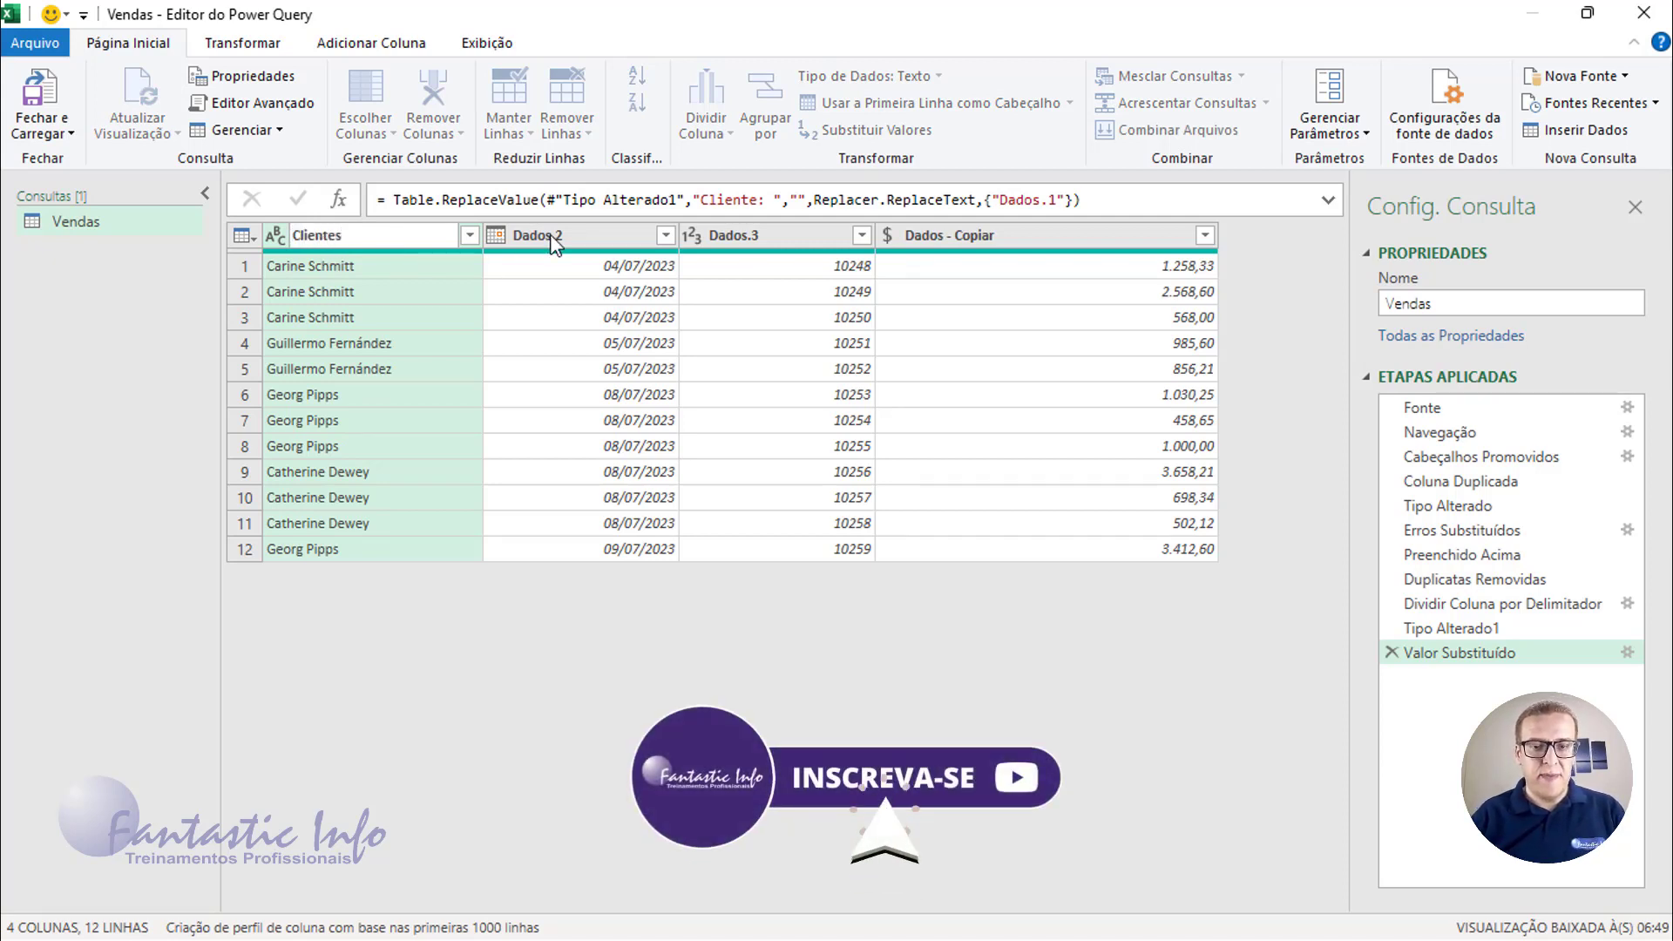
key(Return)
double_click(523, 236)
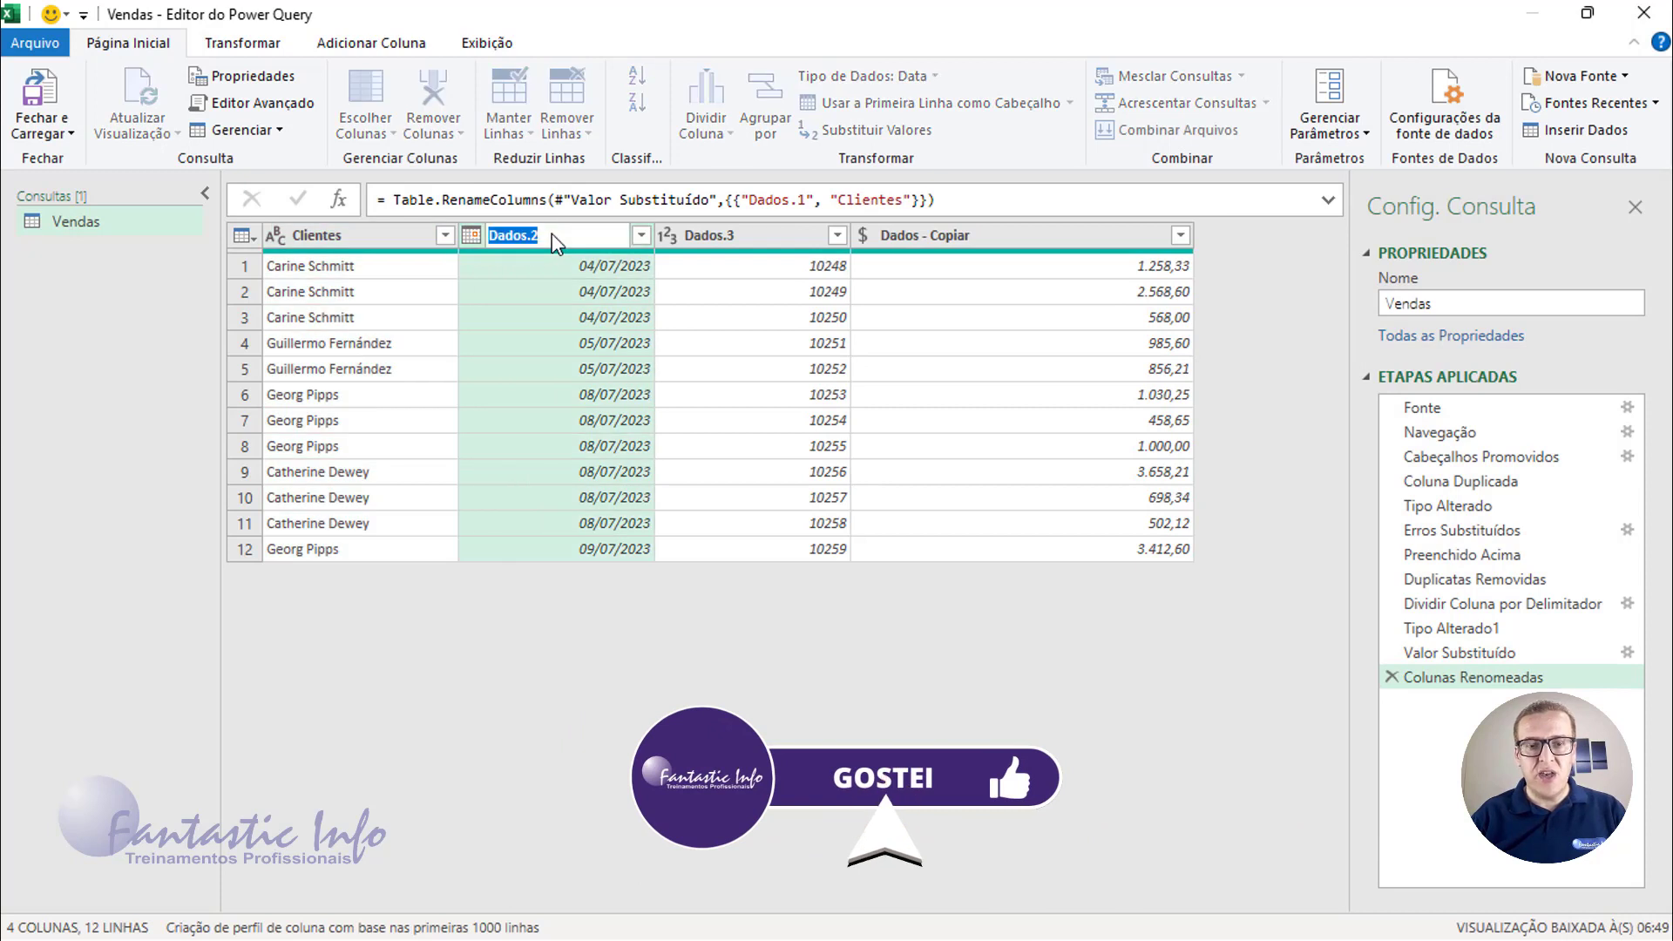
text(Data)
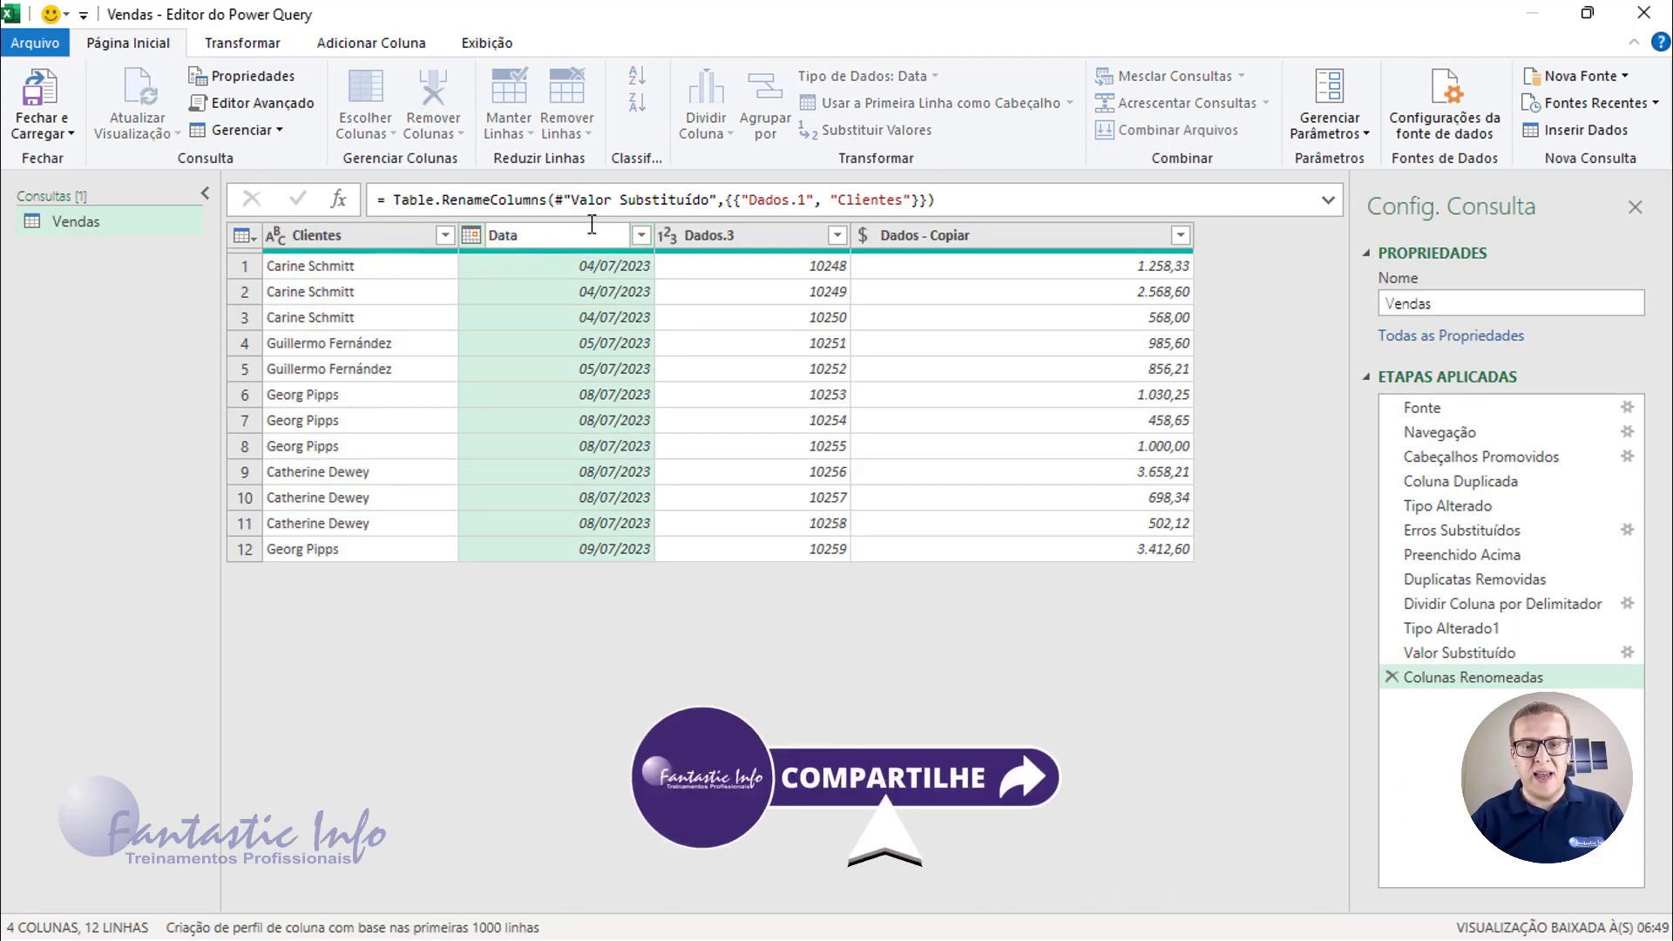
key(Return)
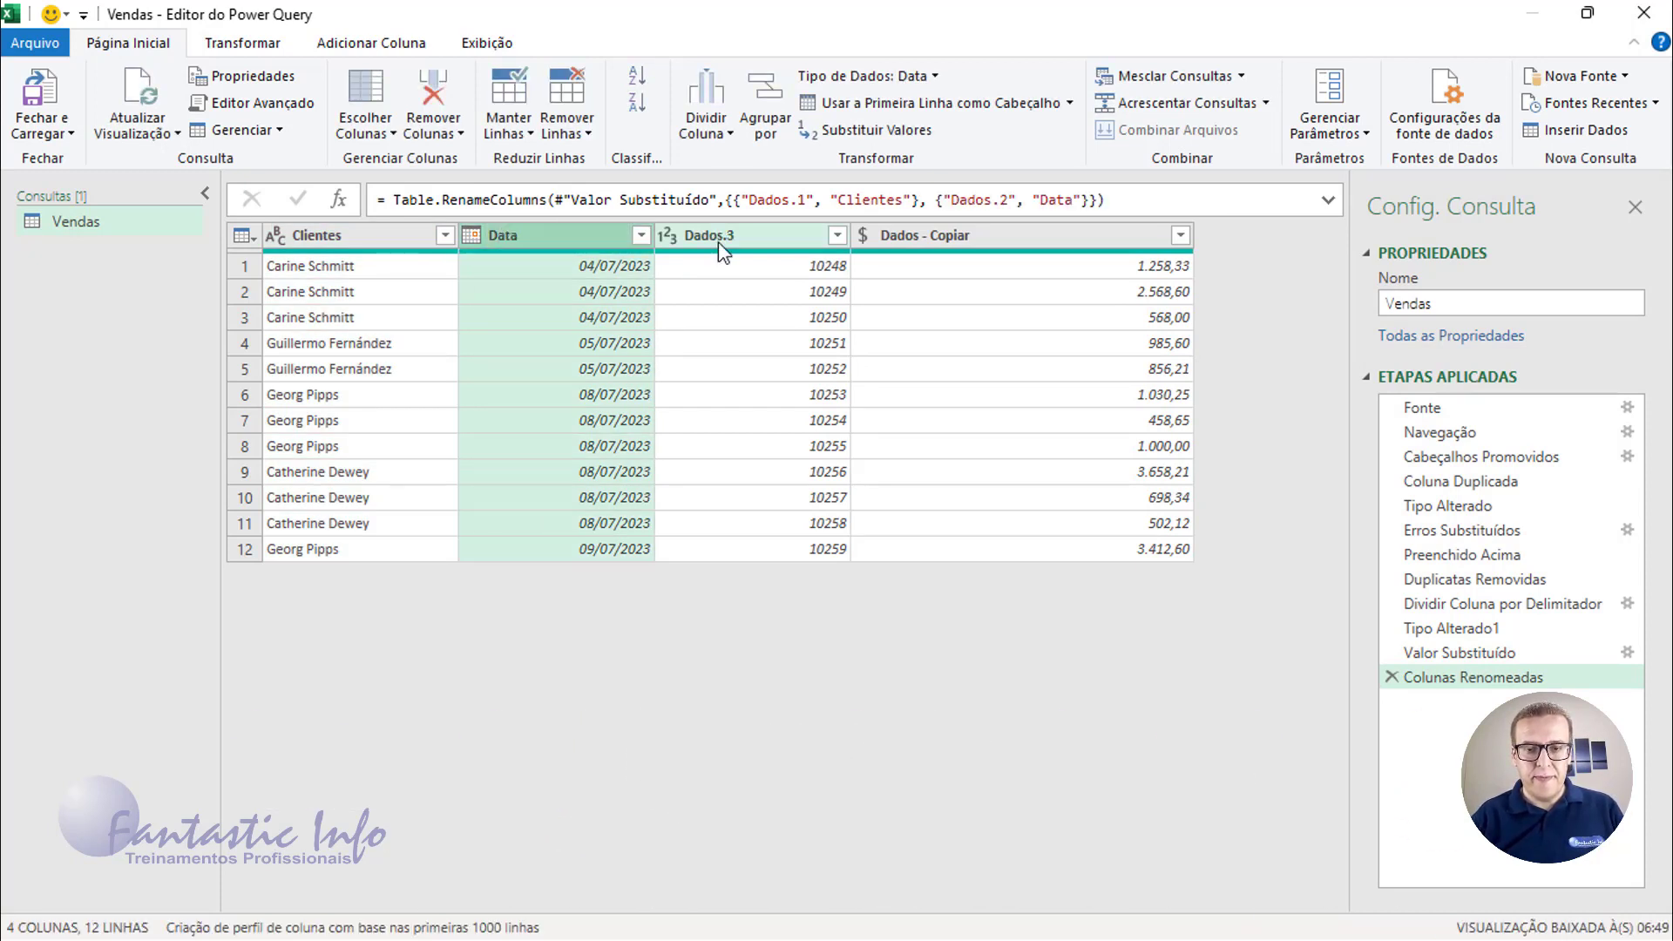
Rename the Dados.3 column as Nº Pedido and the Dados - Copiar column as Valor.
double_click(719, 244)
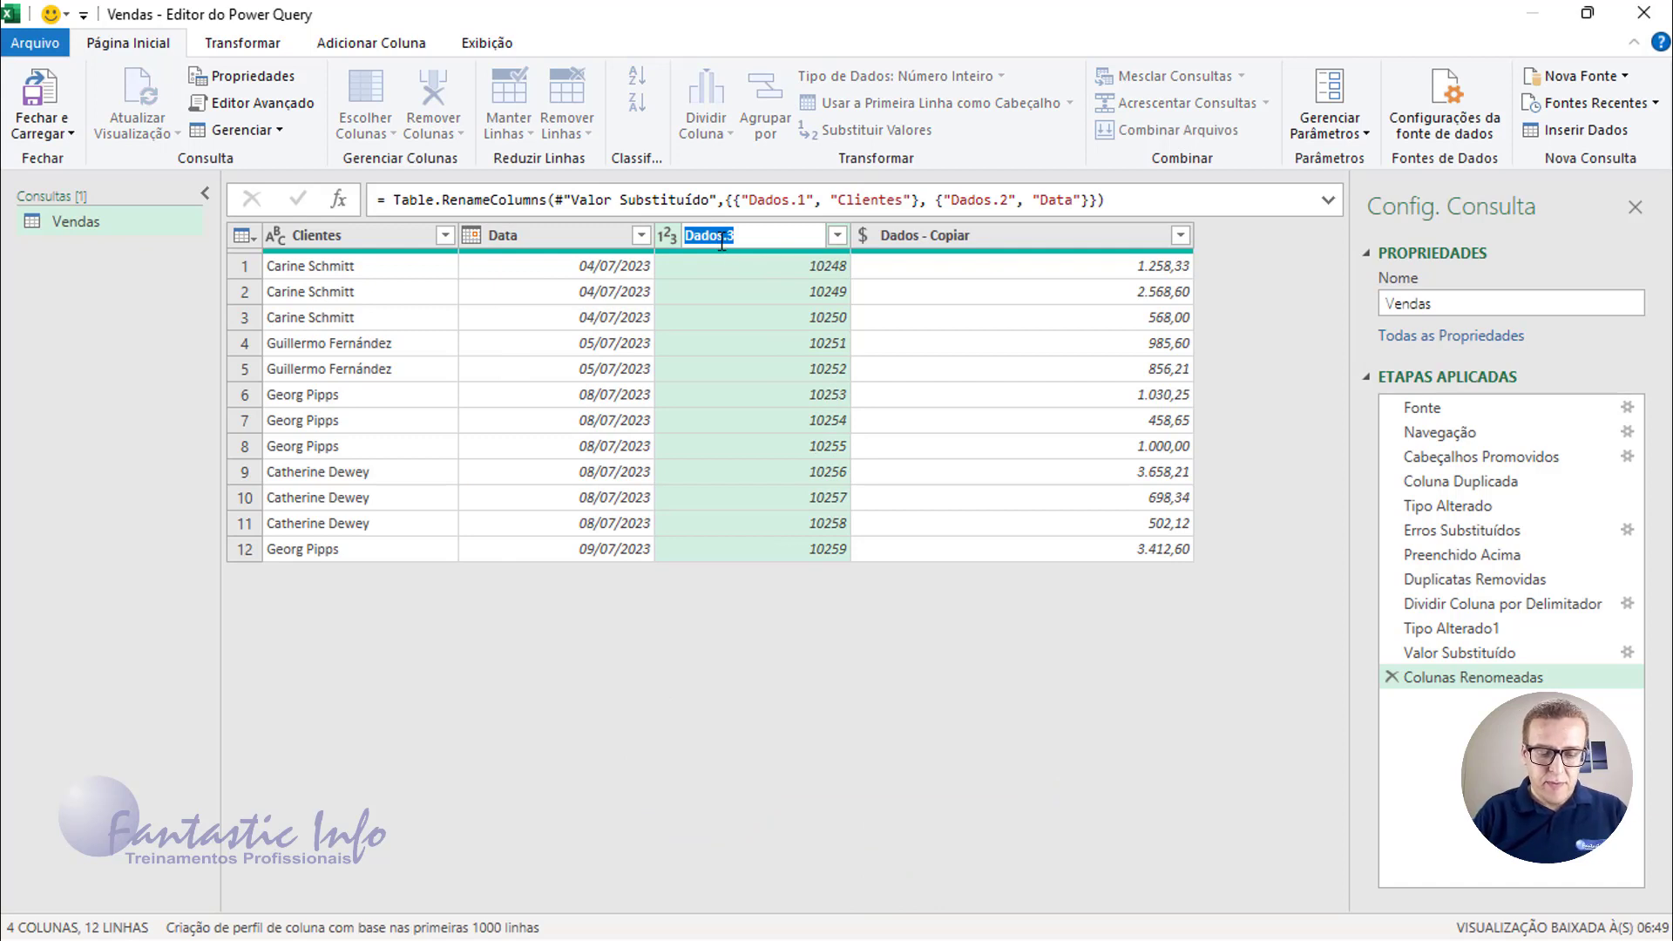
text(Nº Ped)
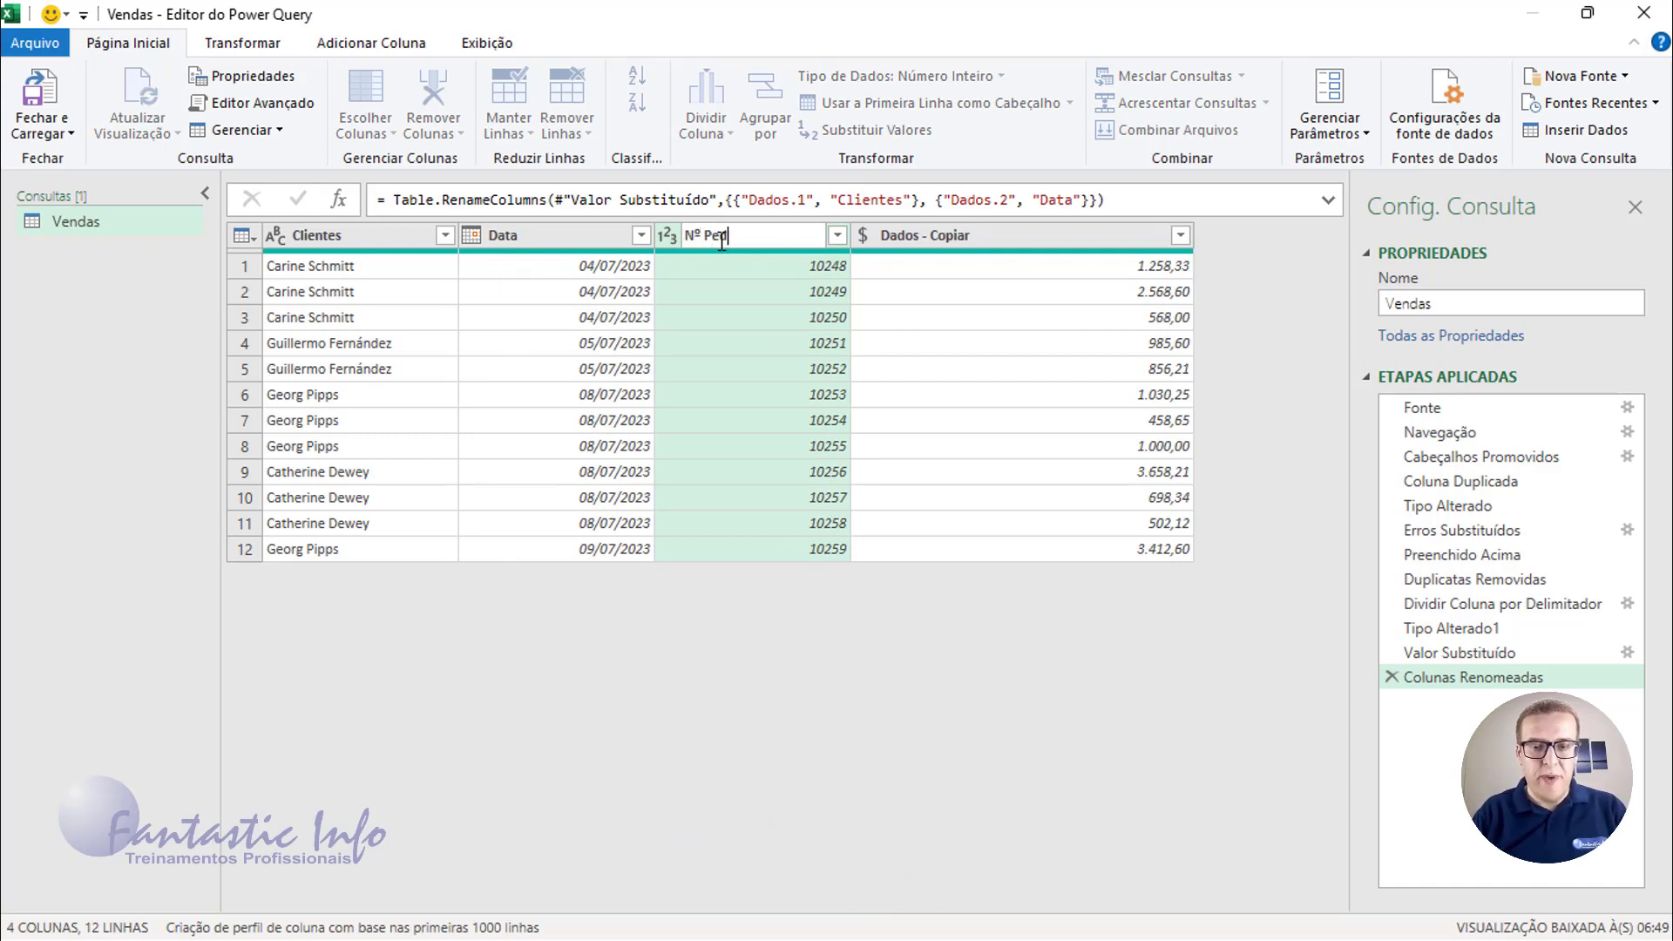
text(ido)
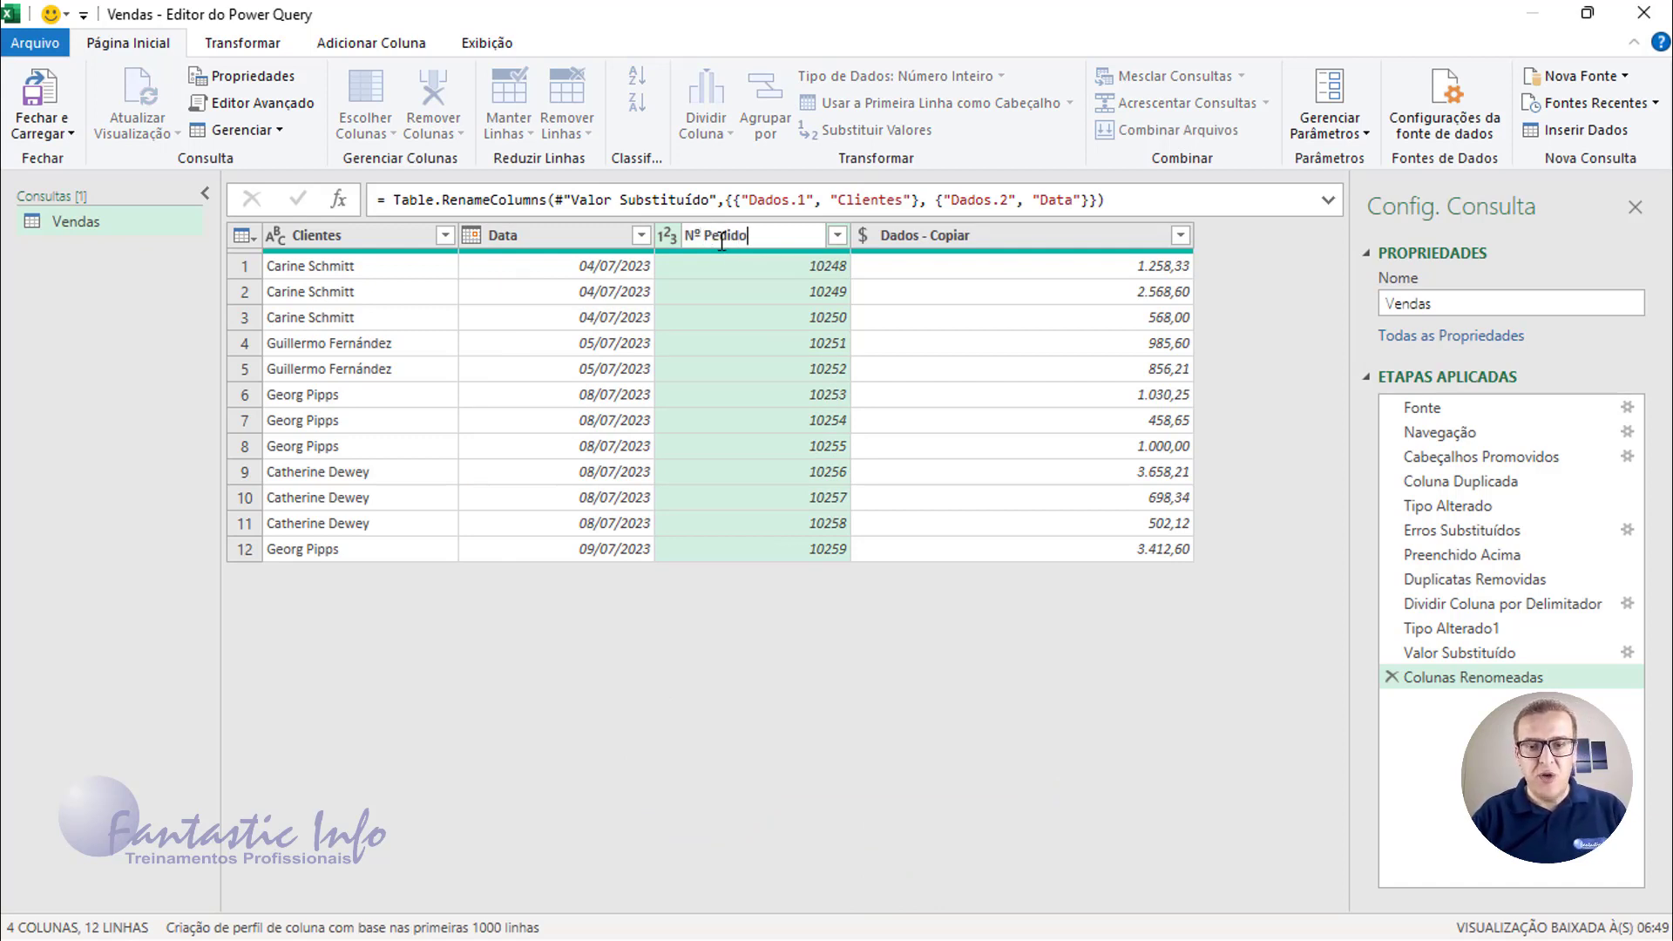
double_click(923, 237)
text(Val)
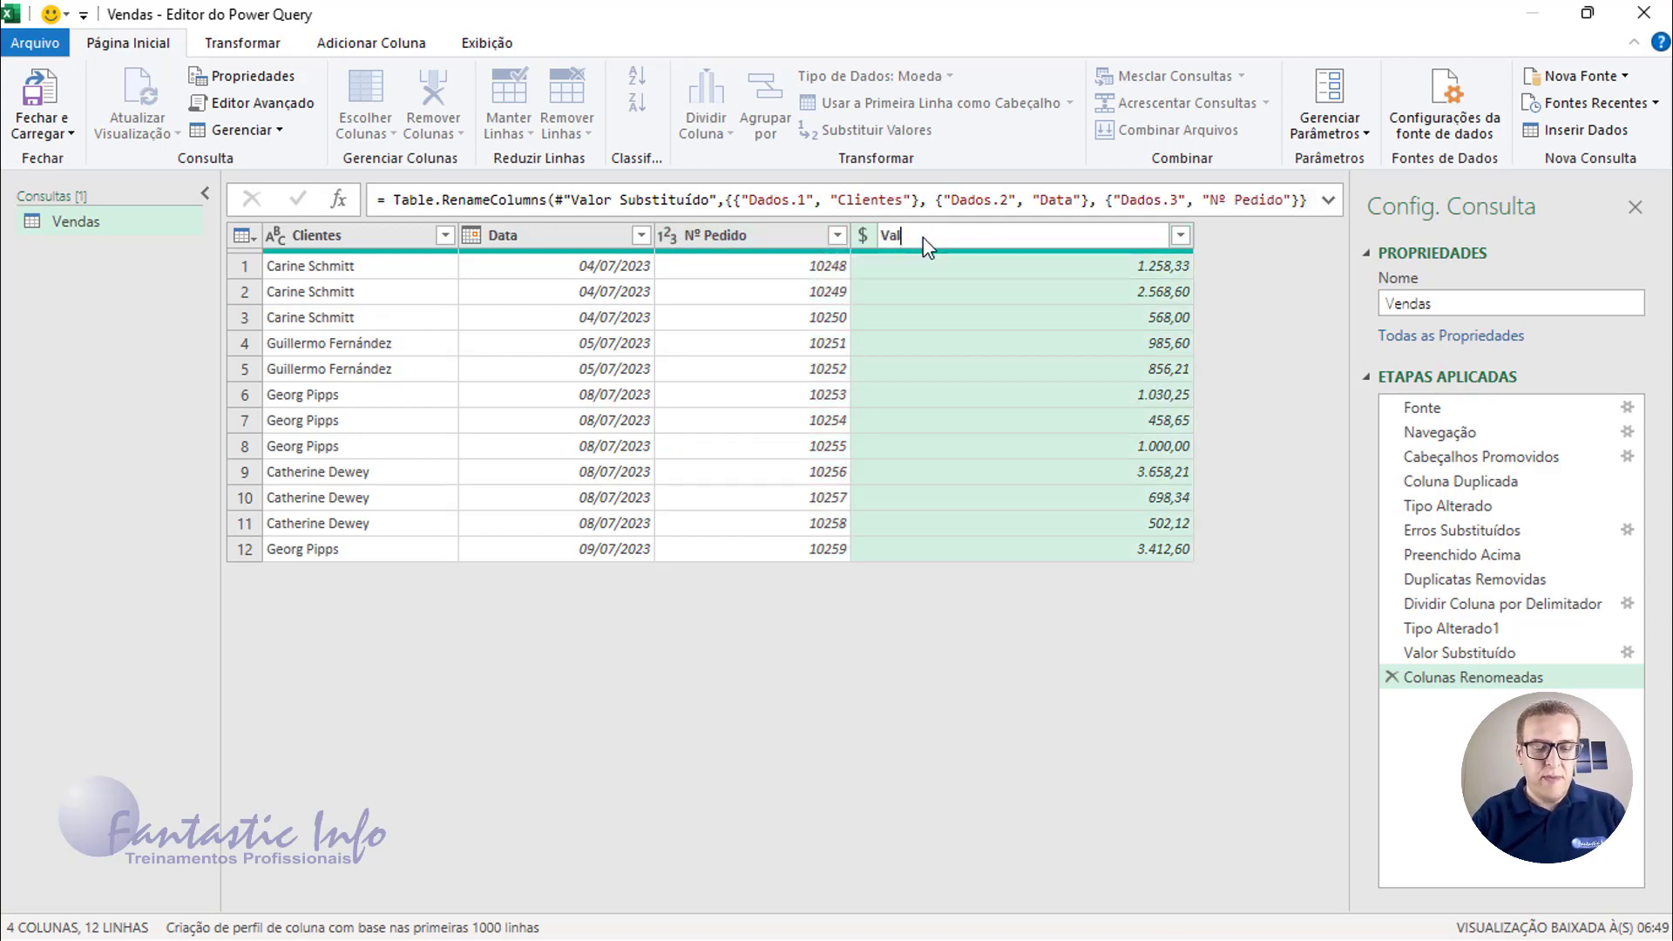
text(or)
key(Return)
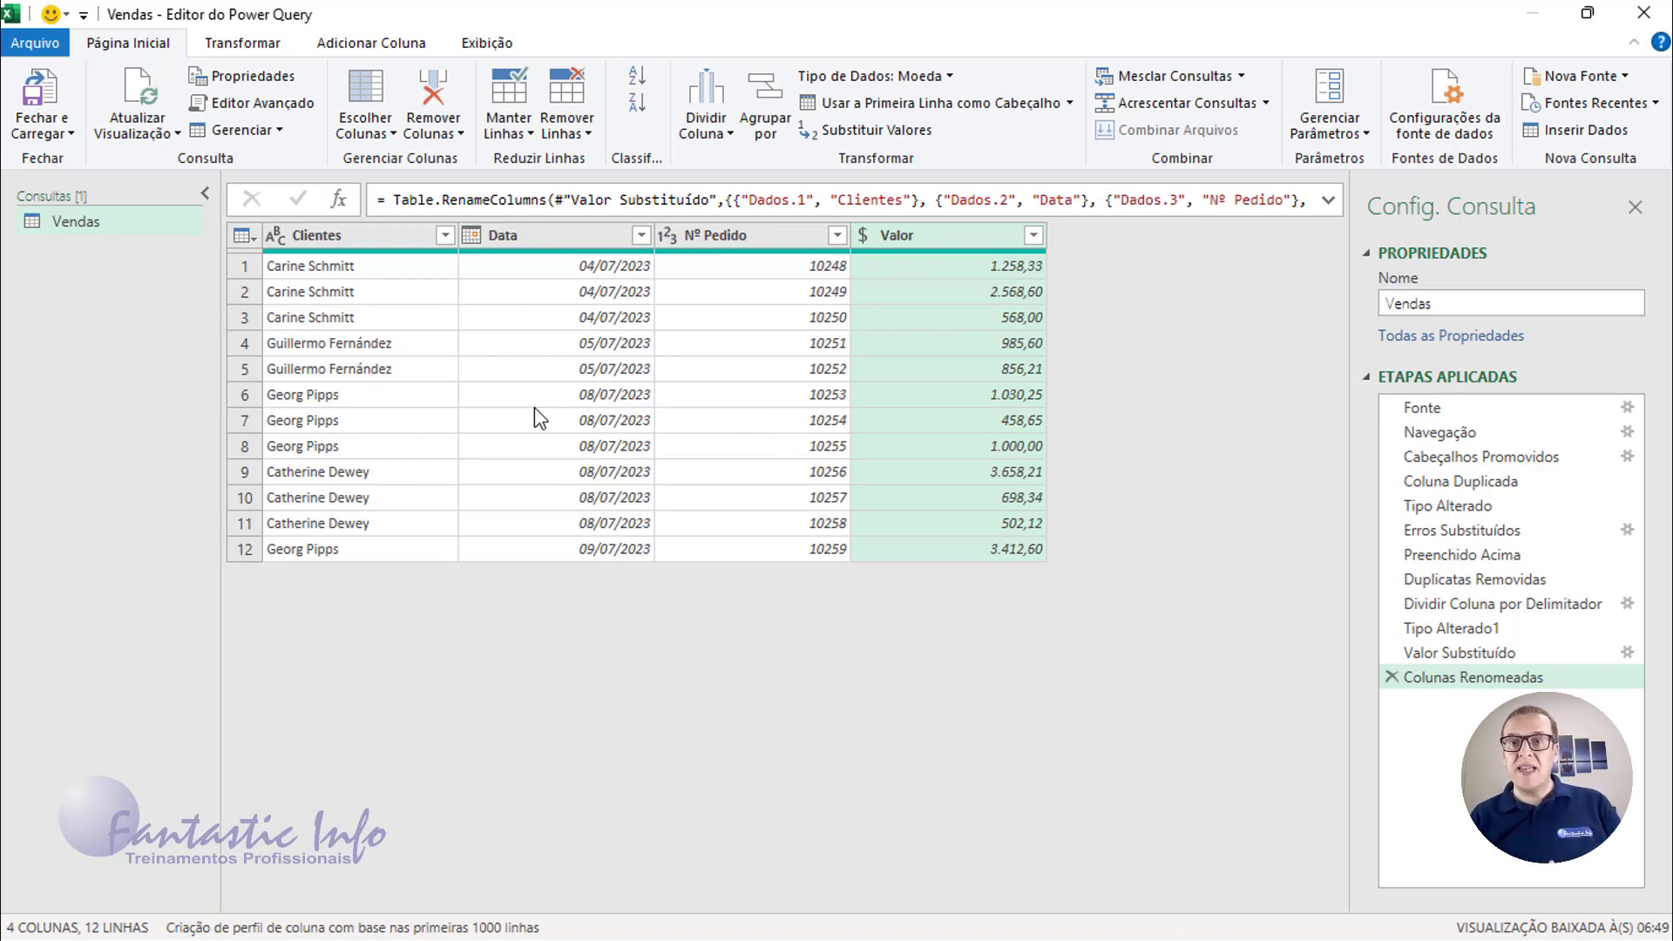
Close the query editor and load the Vendas query into Excel as a table on a new worksheet.
click(64, 134)
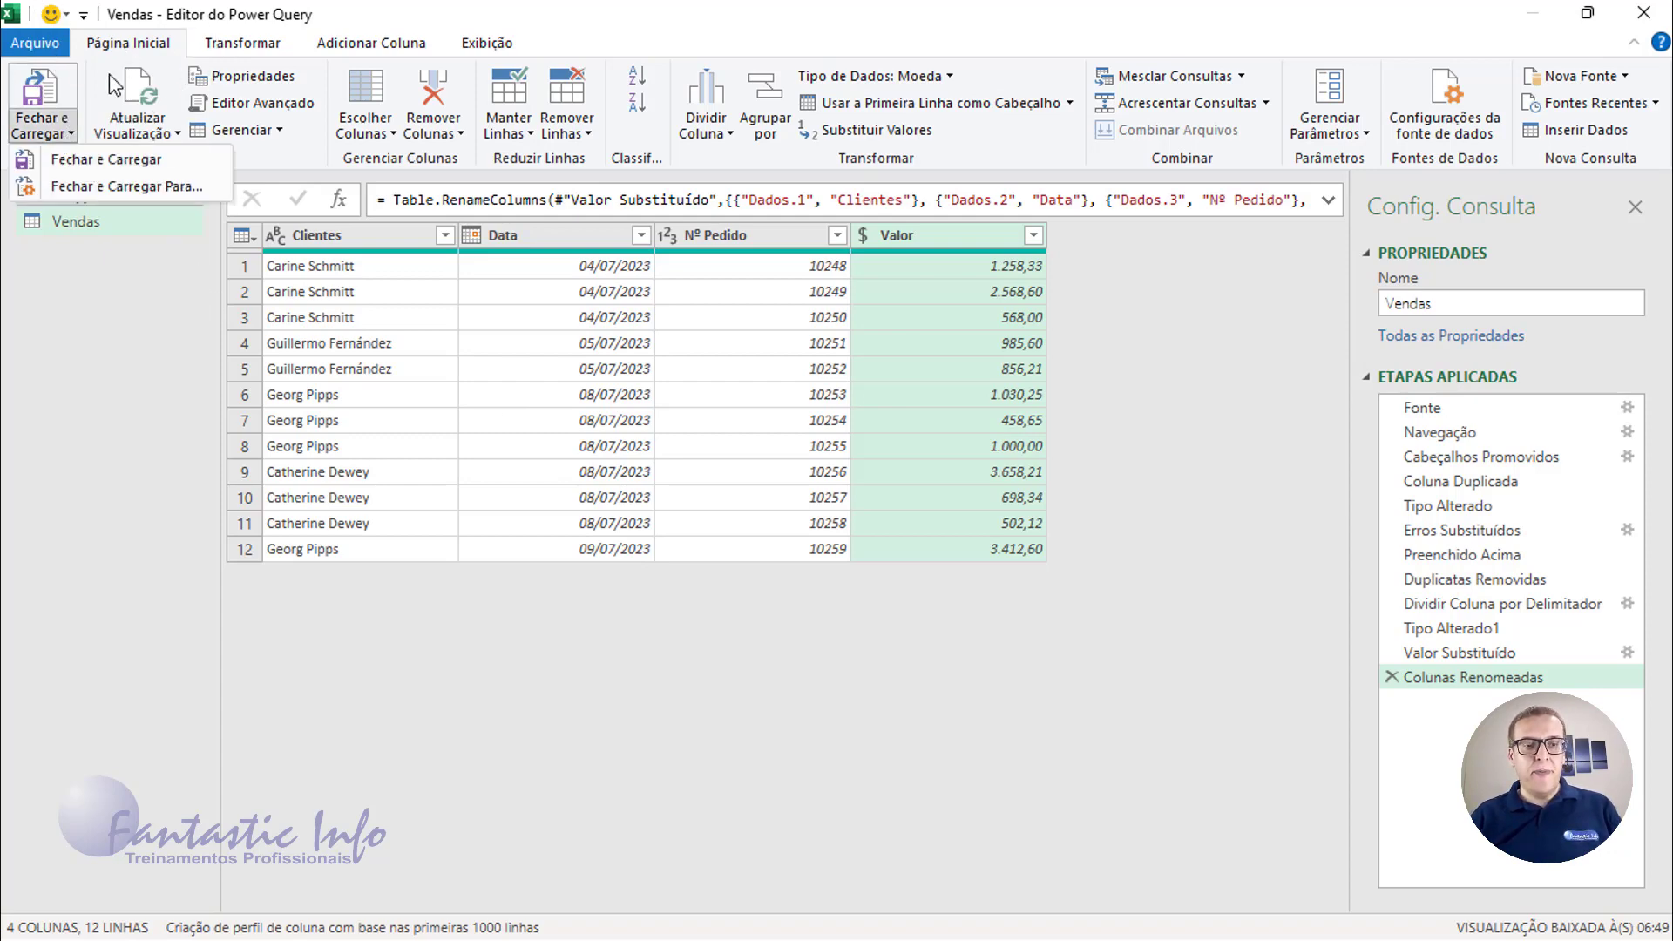
click(83, 186)
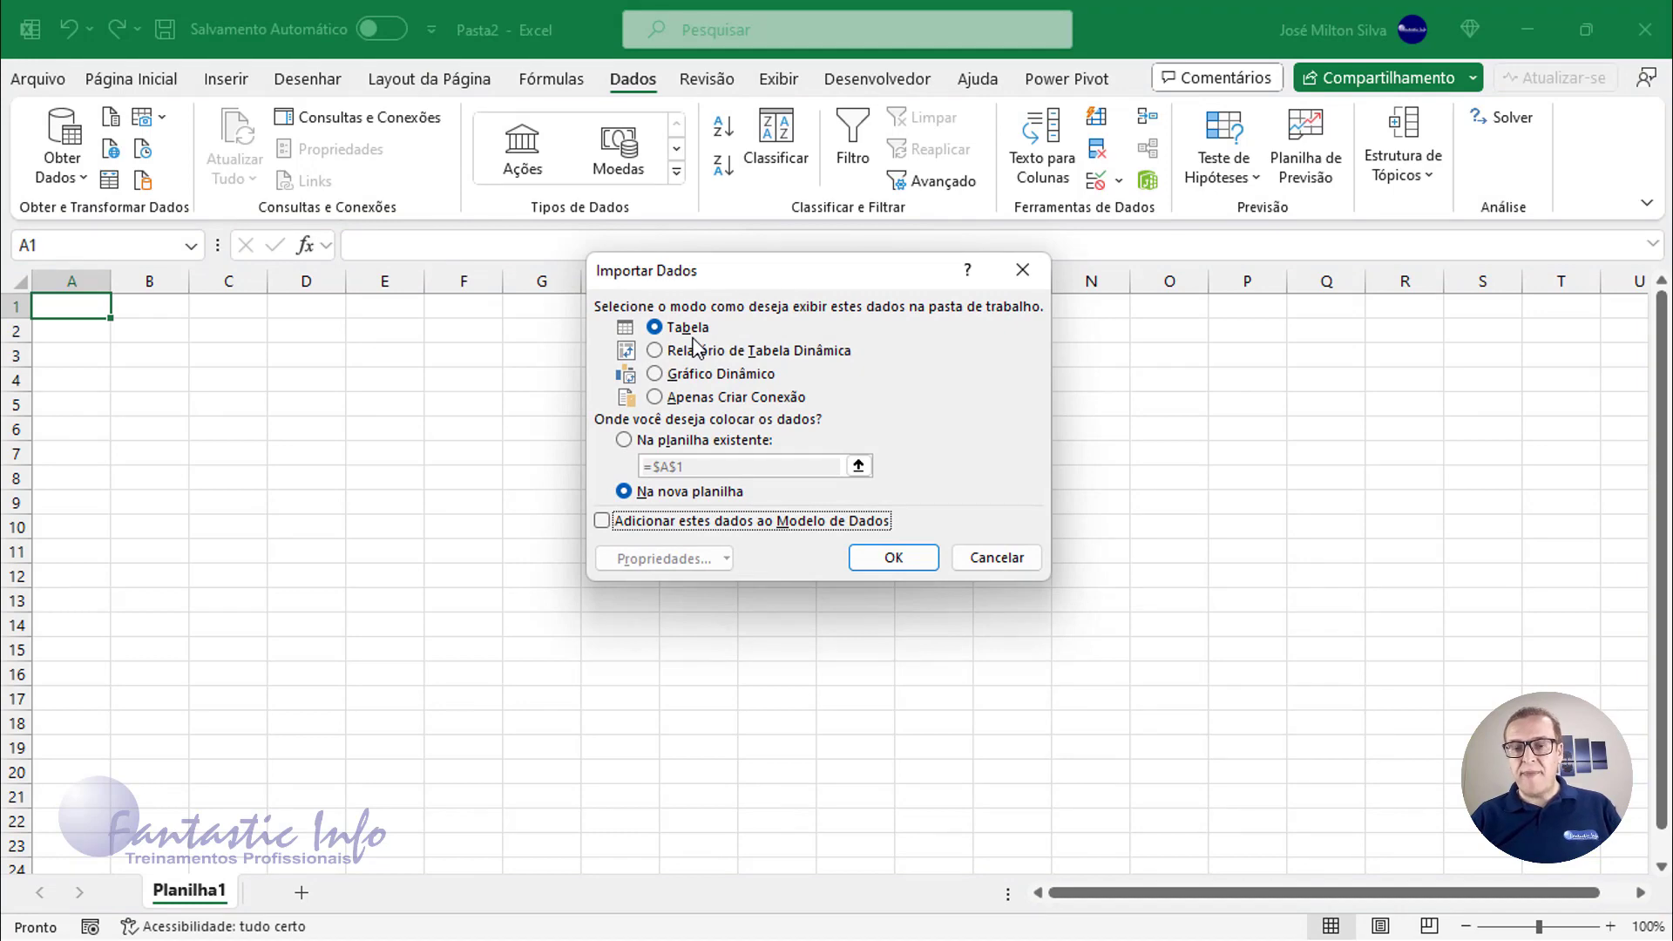
click(894, 557)
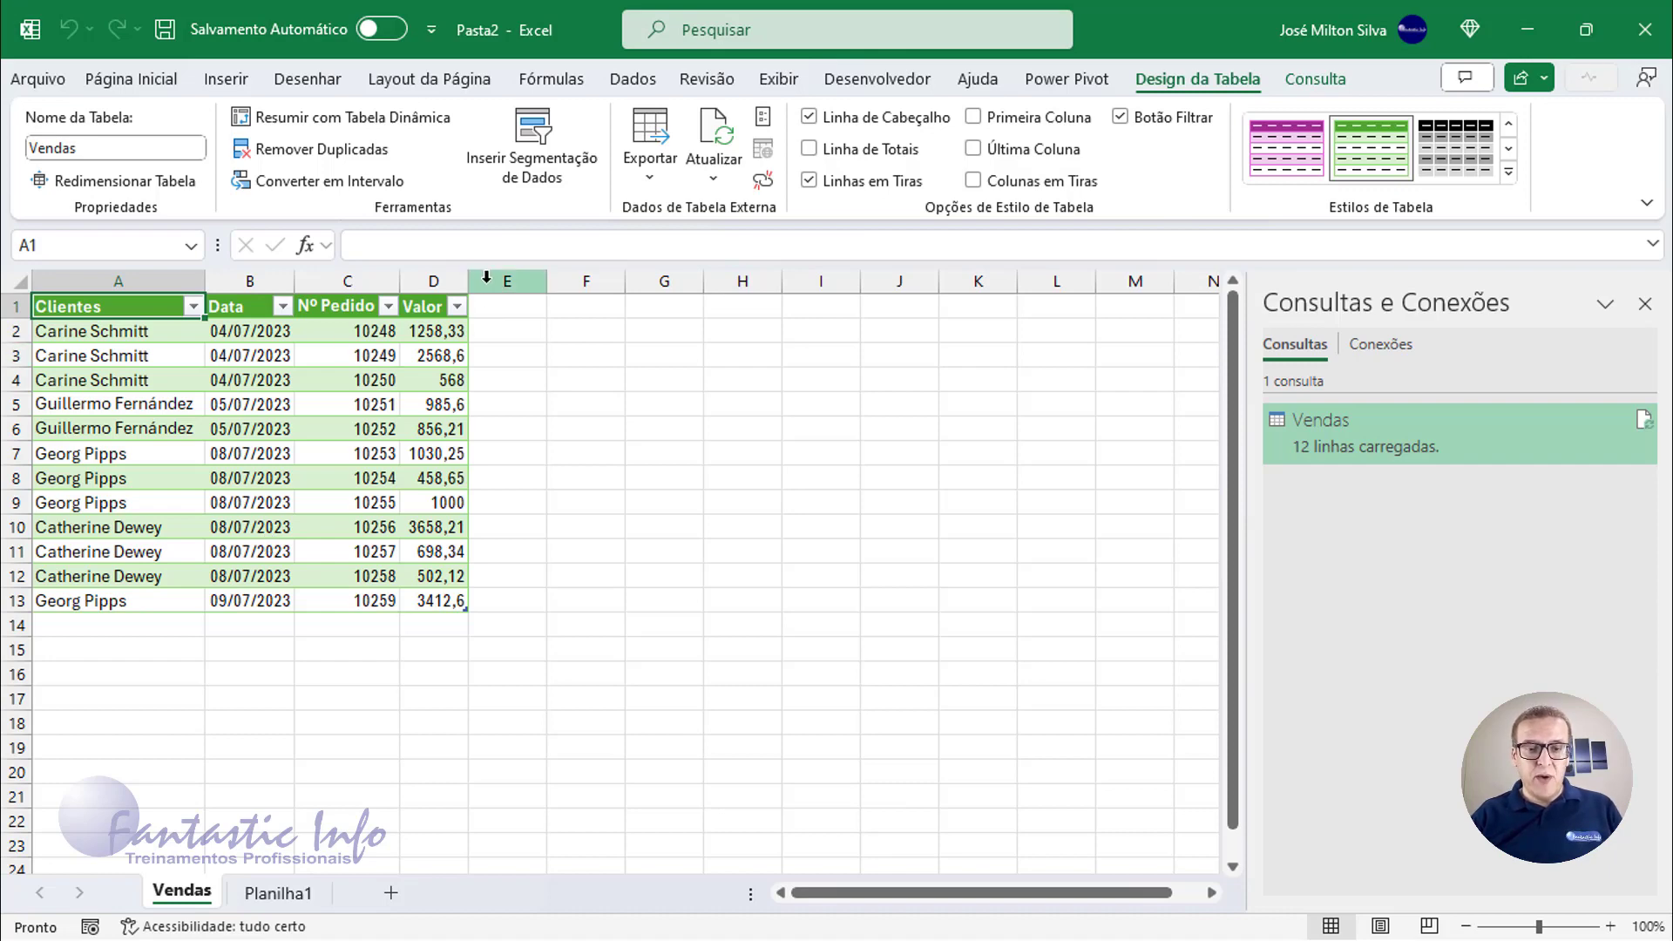
Apply the R$ accounting number format to the Valor values in D2:D13 and widen column D.
drag(474, 281, 475, 602)
click(166, 85)
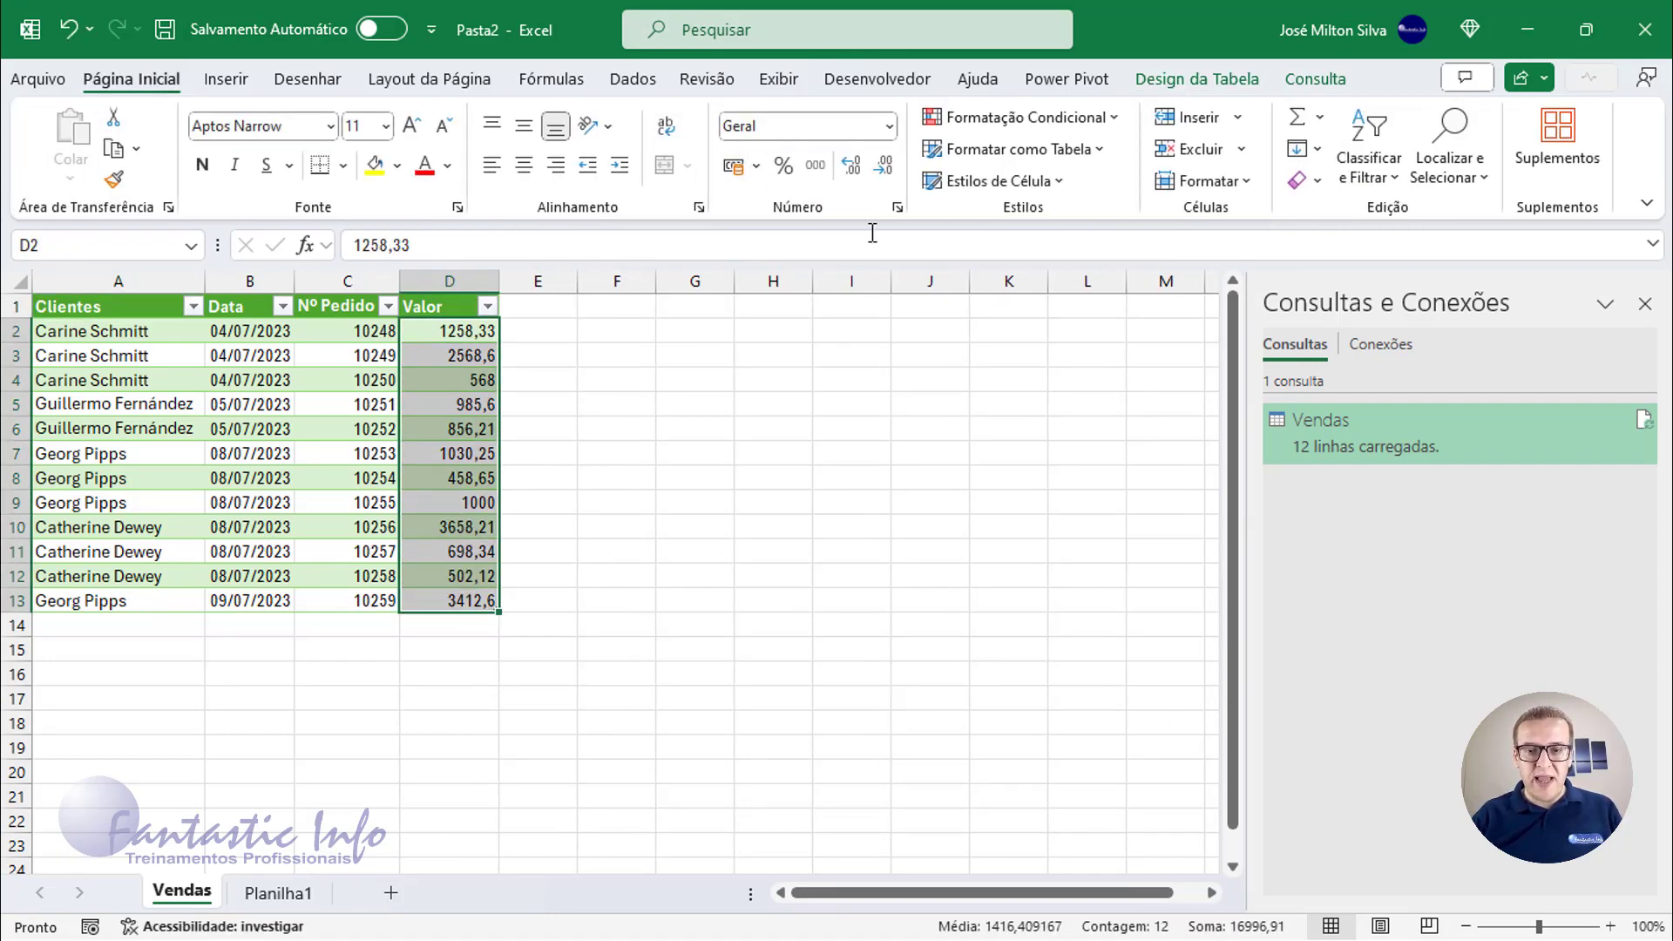
click(736, 166)
drag(499, 282, 533, 281)
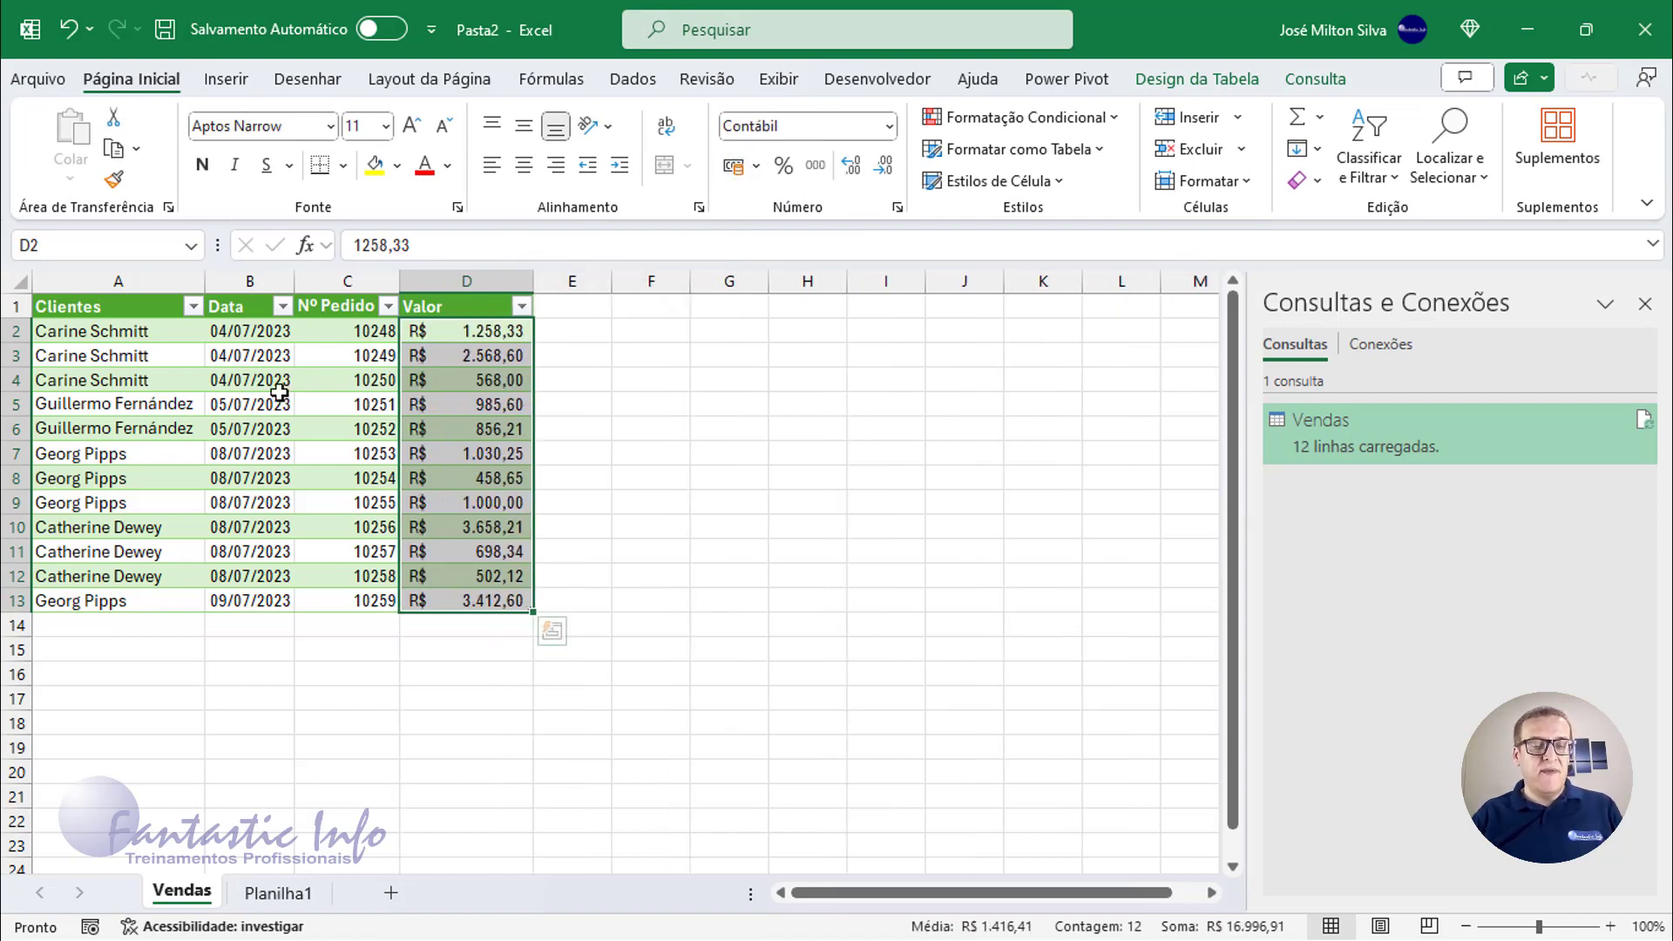
click(138, 334)
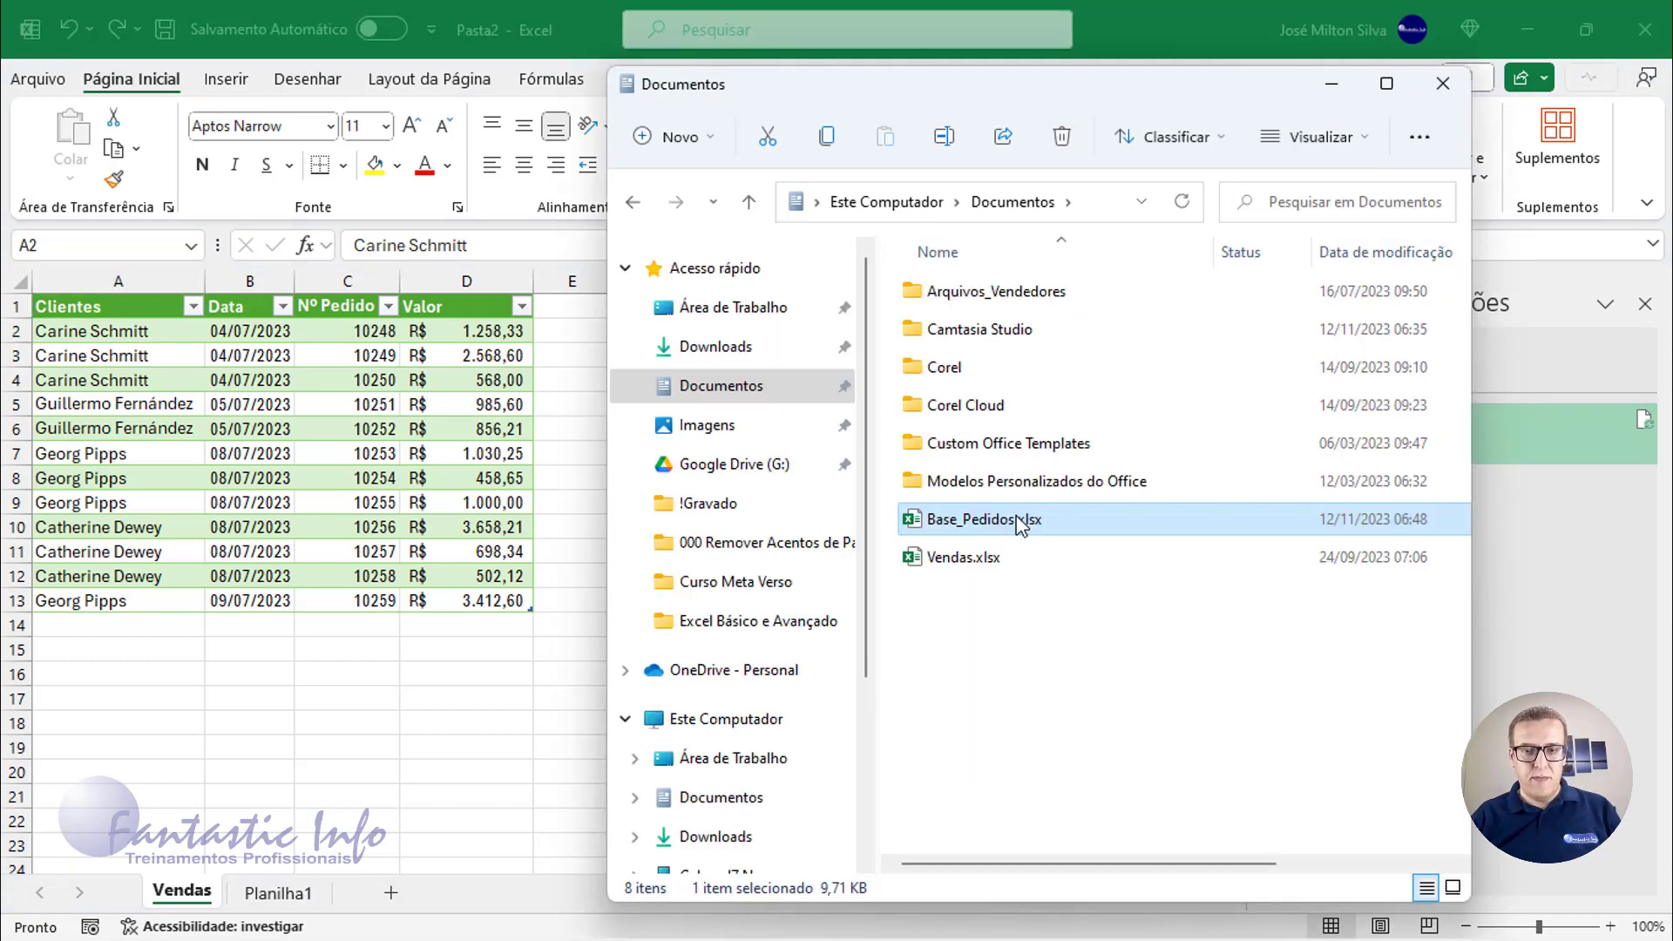
Open the Base_Pedidos.xlsx workbook from the Documentos folder and review the order entries in column A down to the last row.
key(alt+Tab)
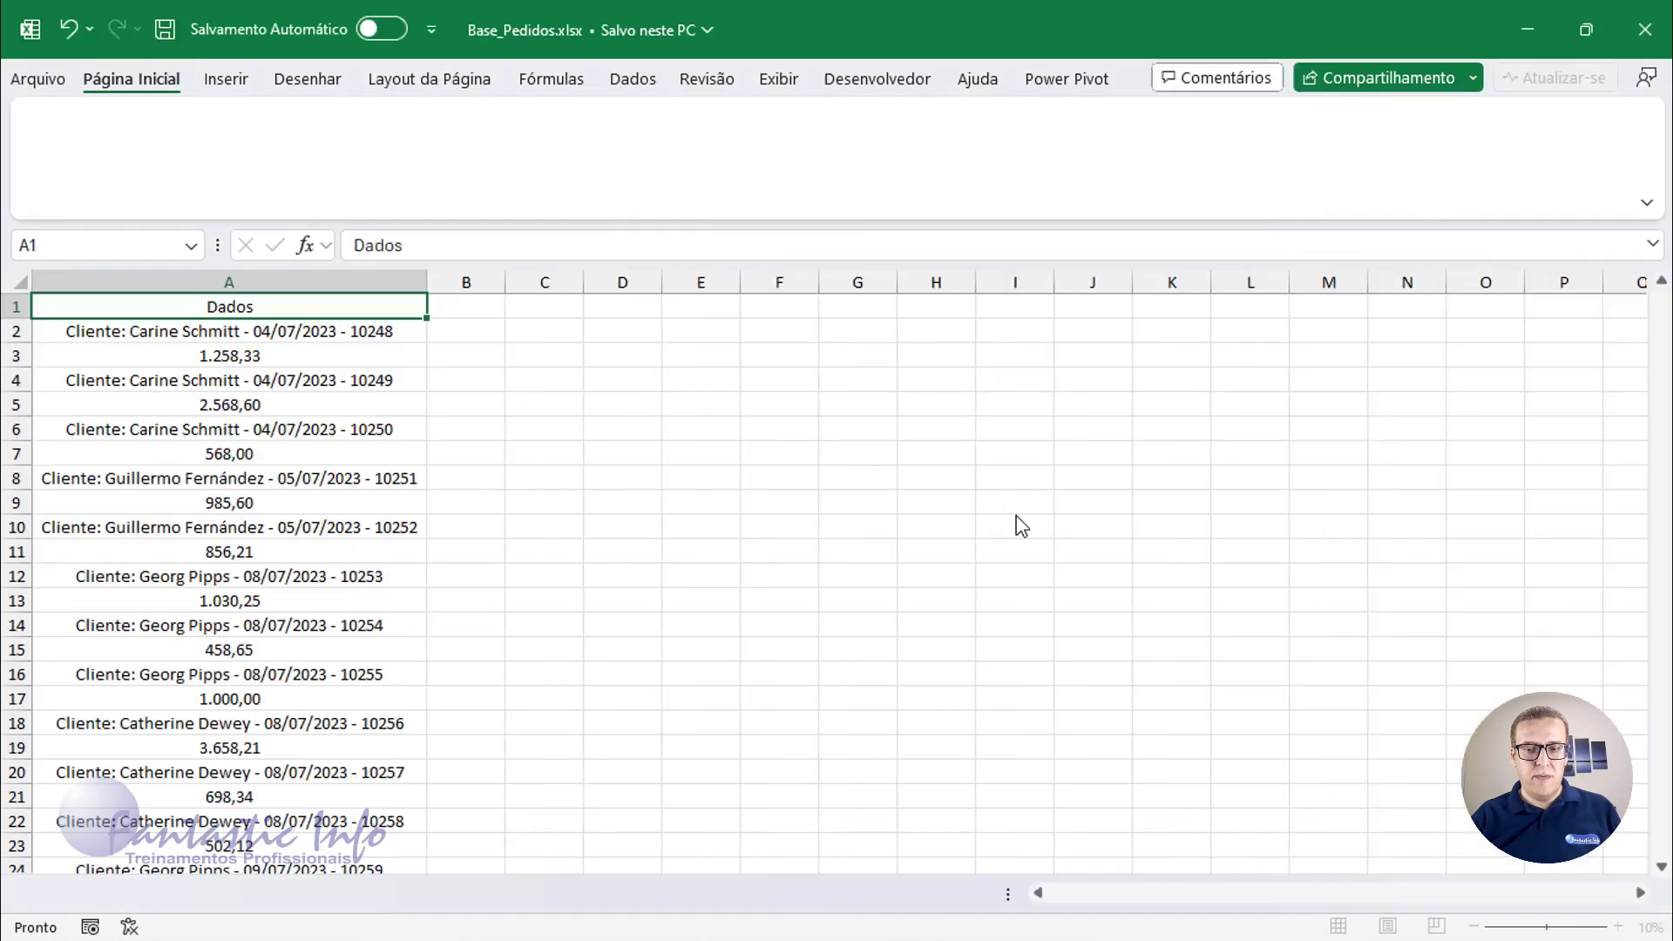
scroll(202, 431, down, 4)
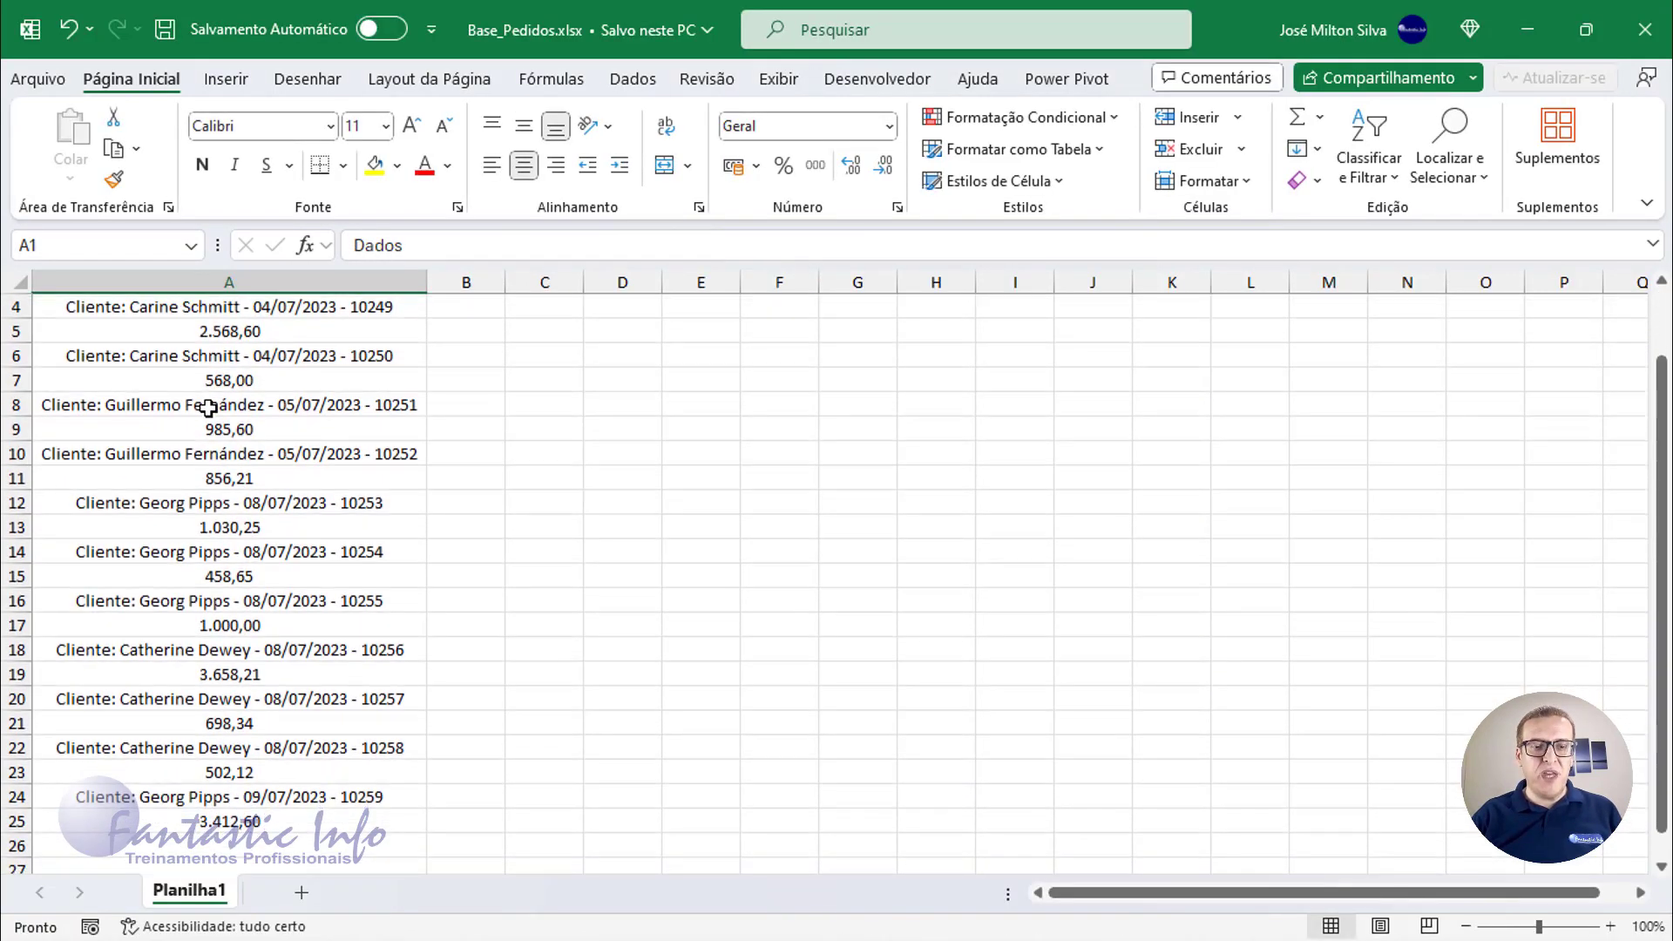
click(166, 627)
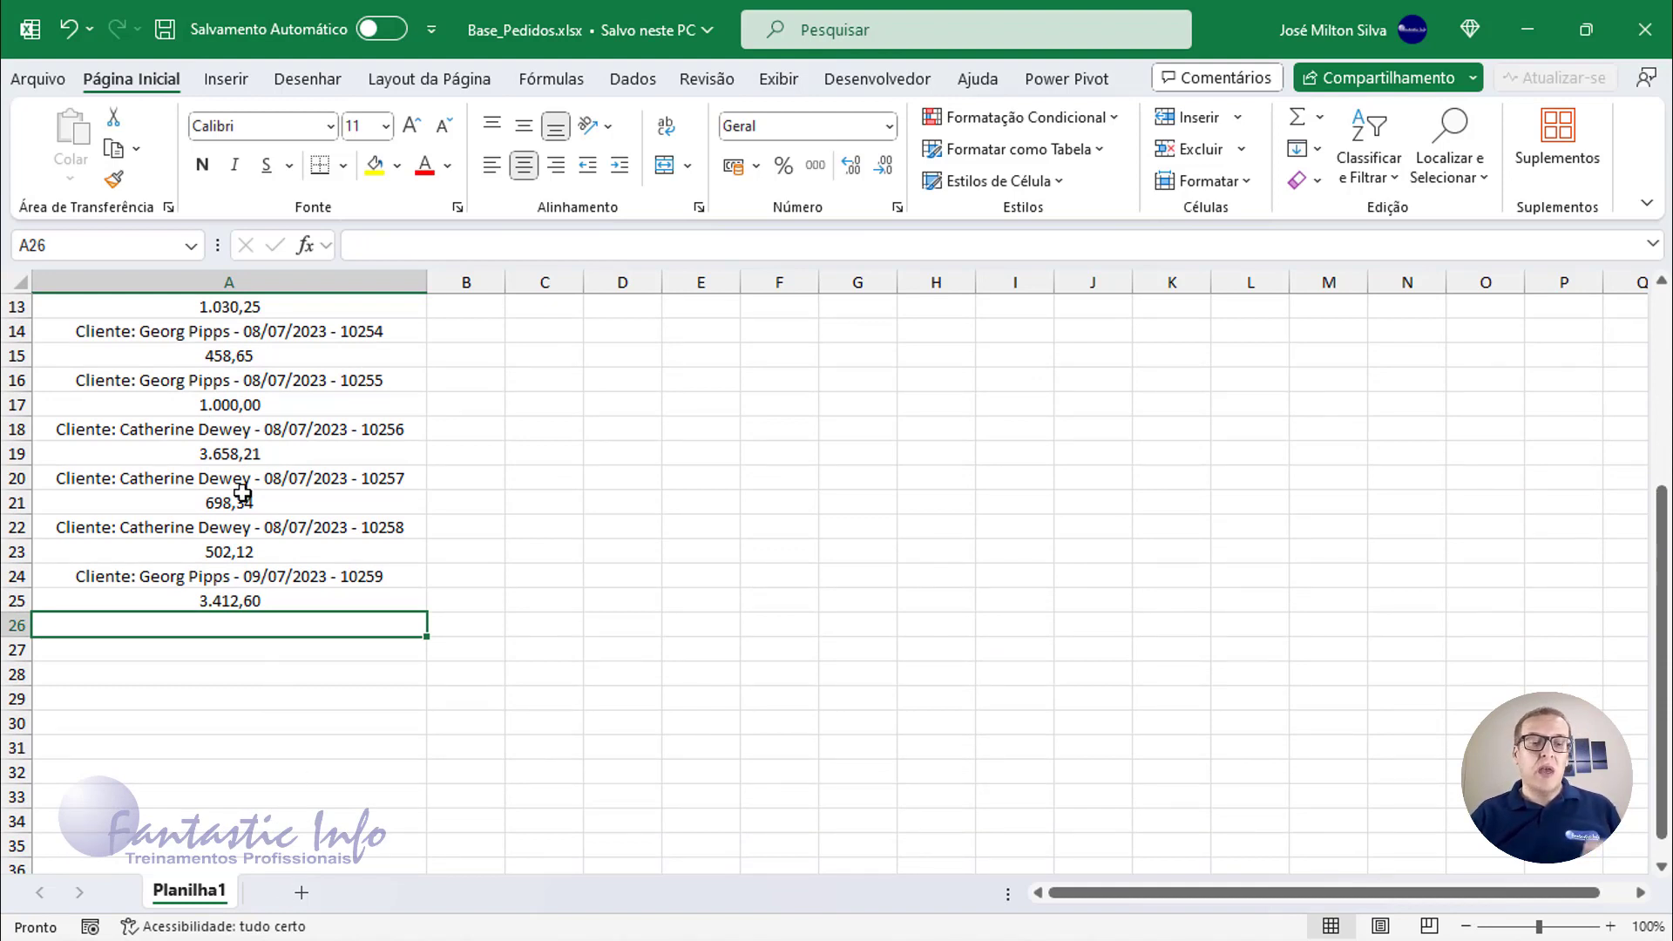
scroll(297, 523, up, 1)
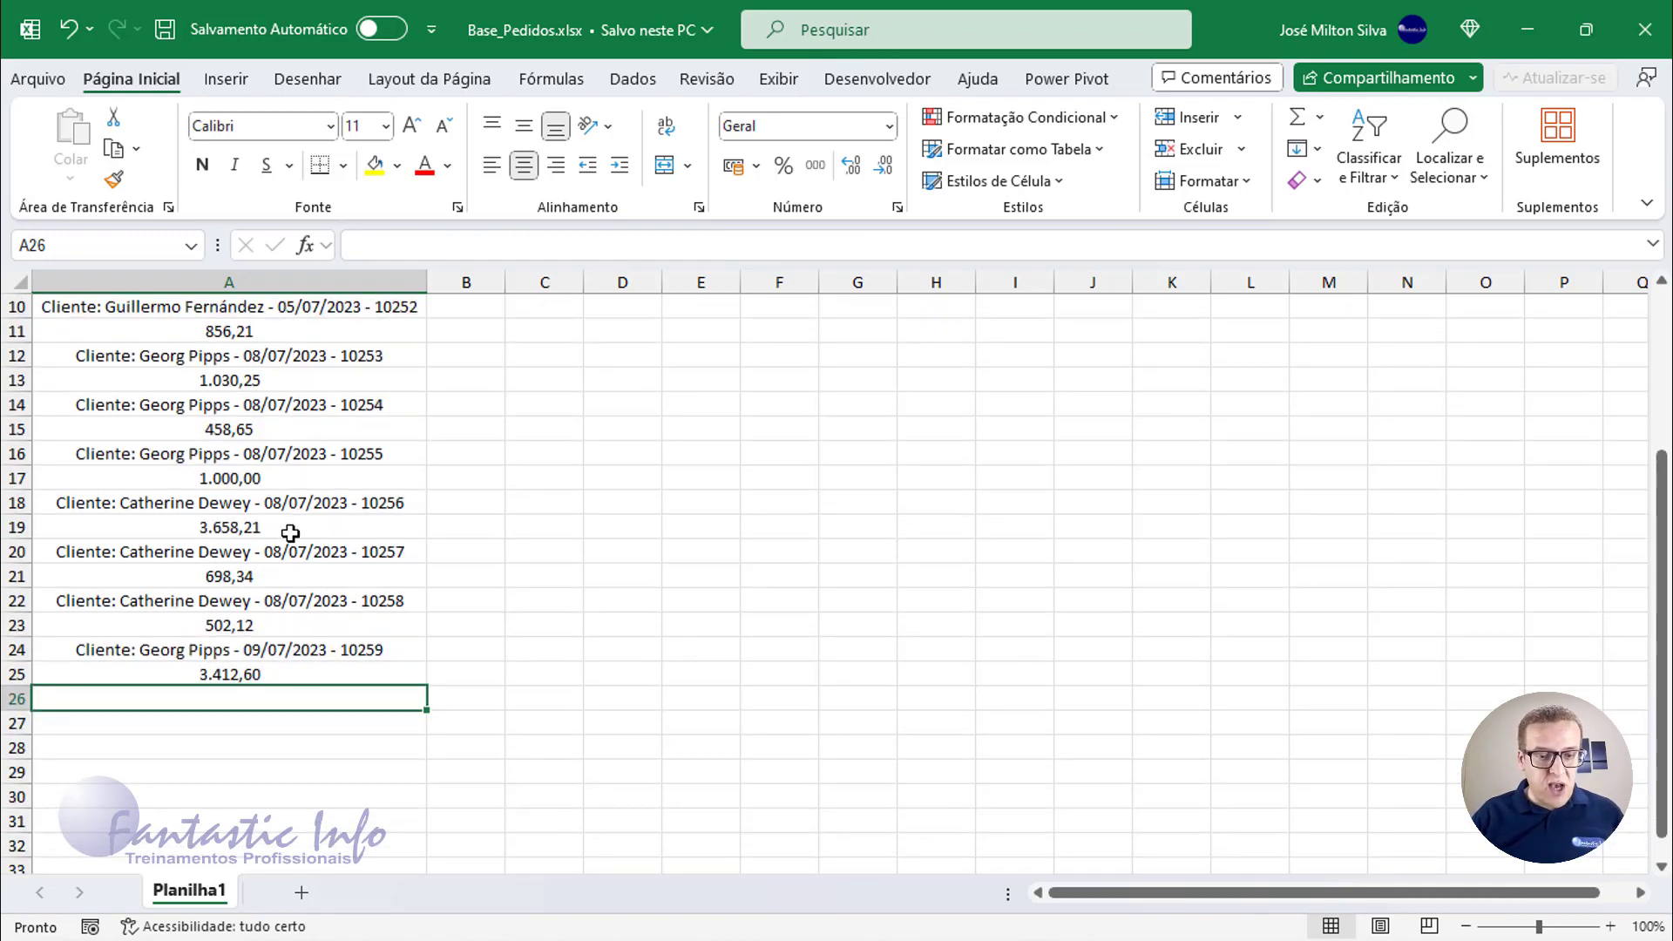
scroll(295, 523, up, 1)
scroll(288, 533, up, 2)
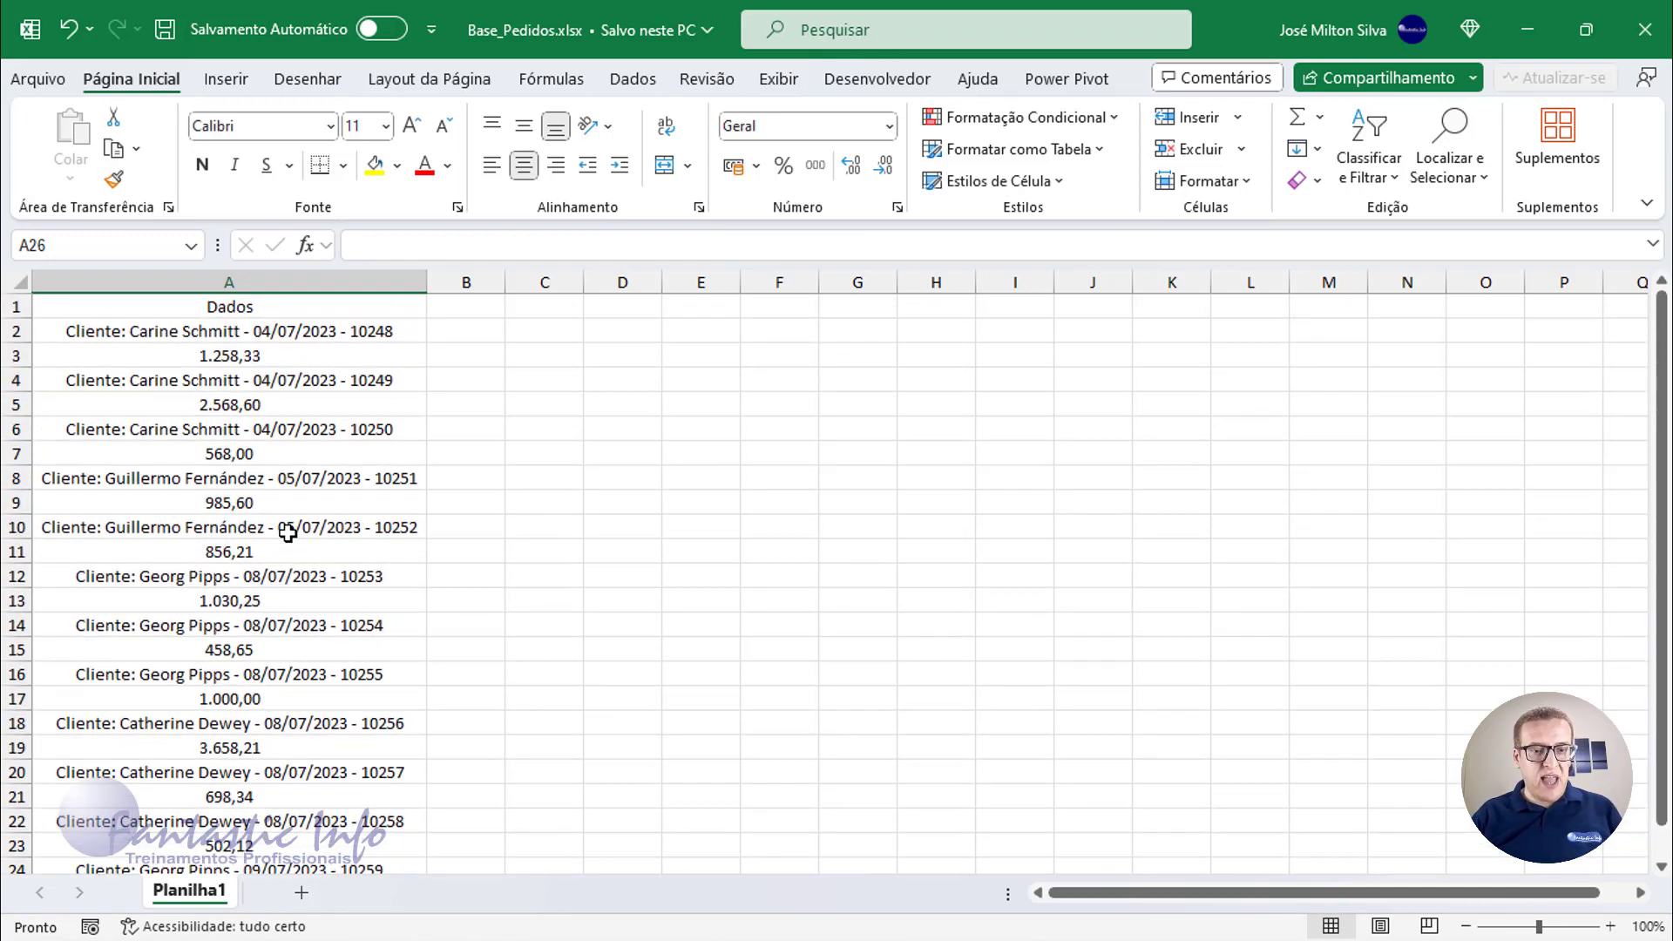
scroll(239, 458, down, 3)
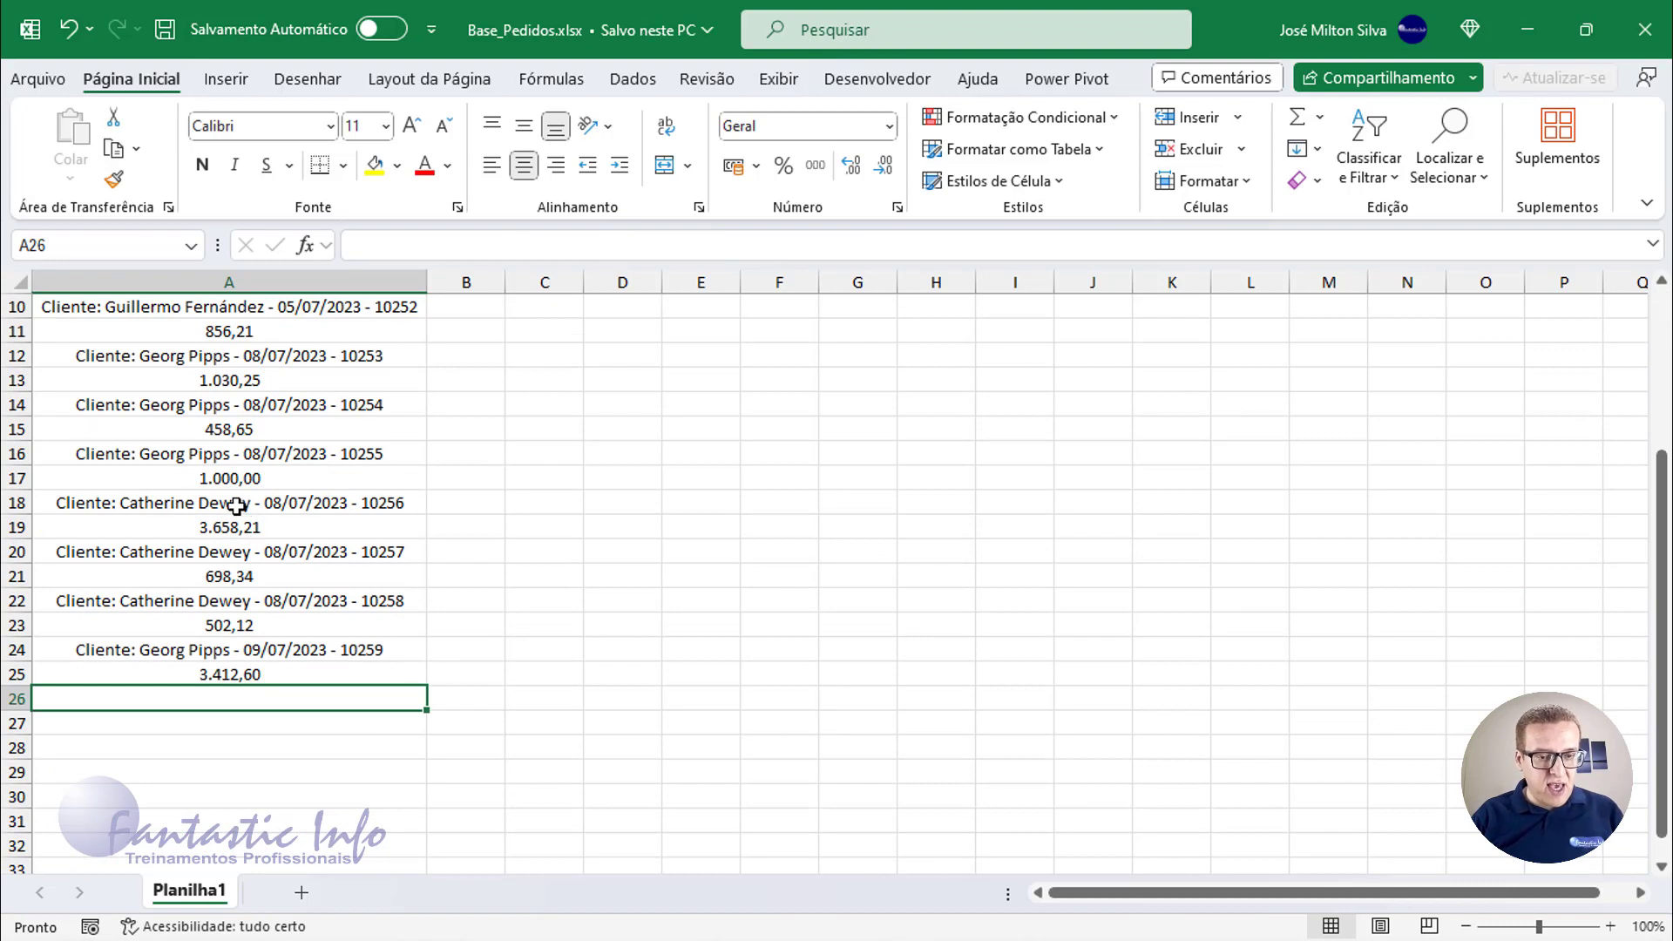
Copy the order entries in A18:A25 and paste them directly below the data, starting at A26.
drag(248, 505, 254, 676)
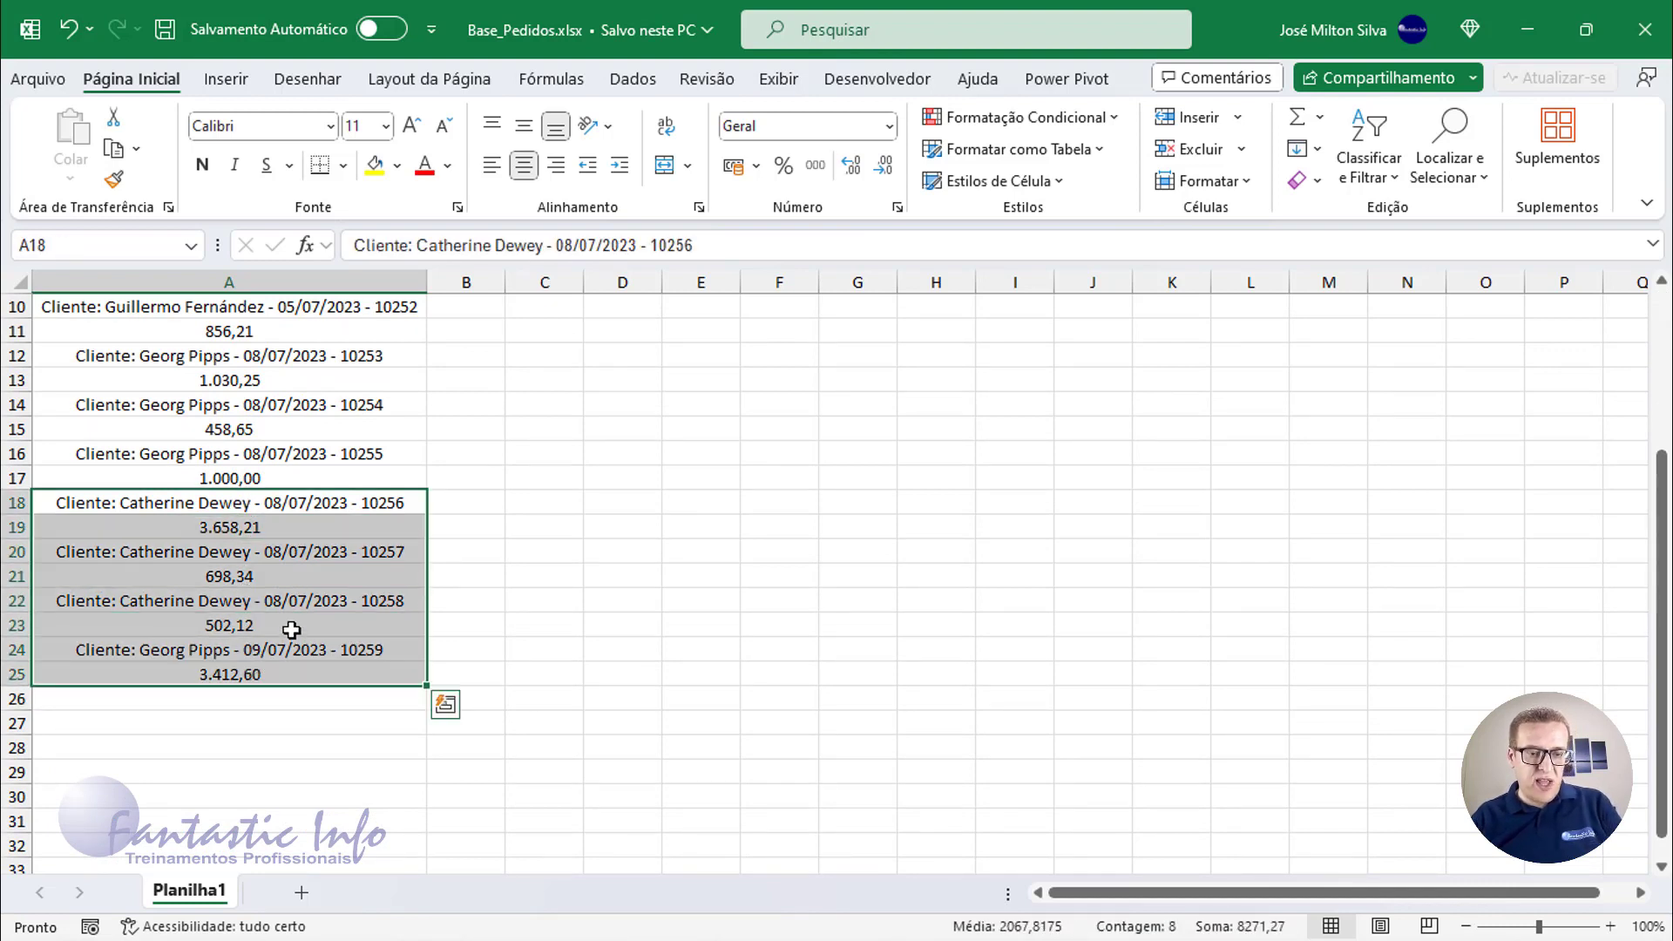
key(ctrl+c)
click(218, 702)
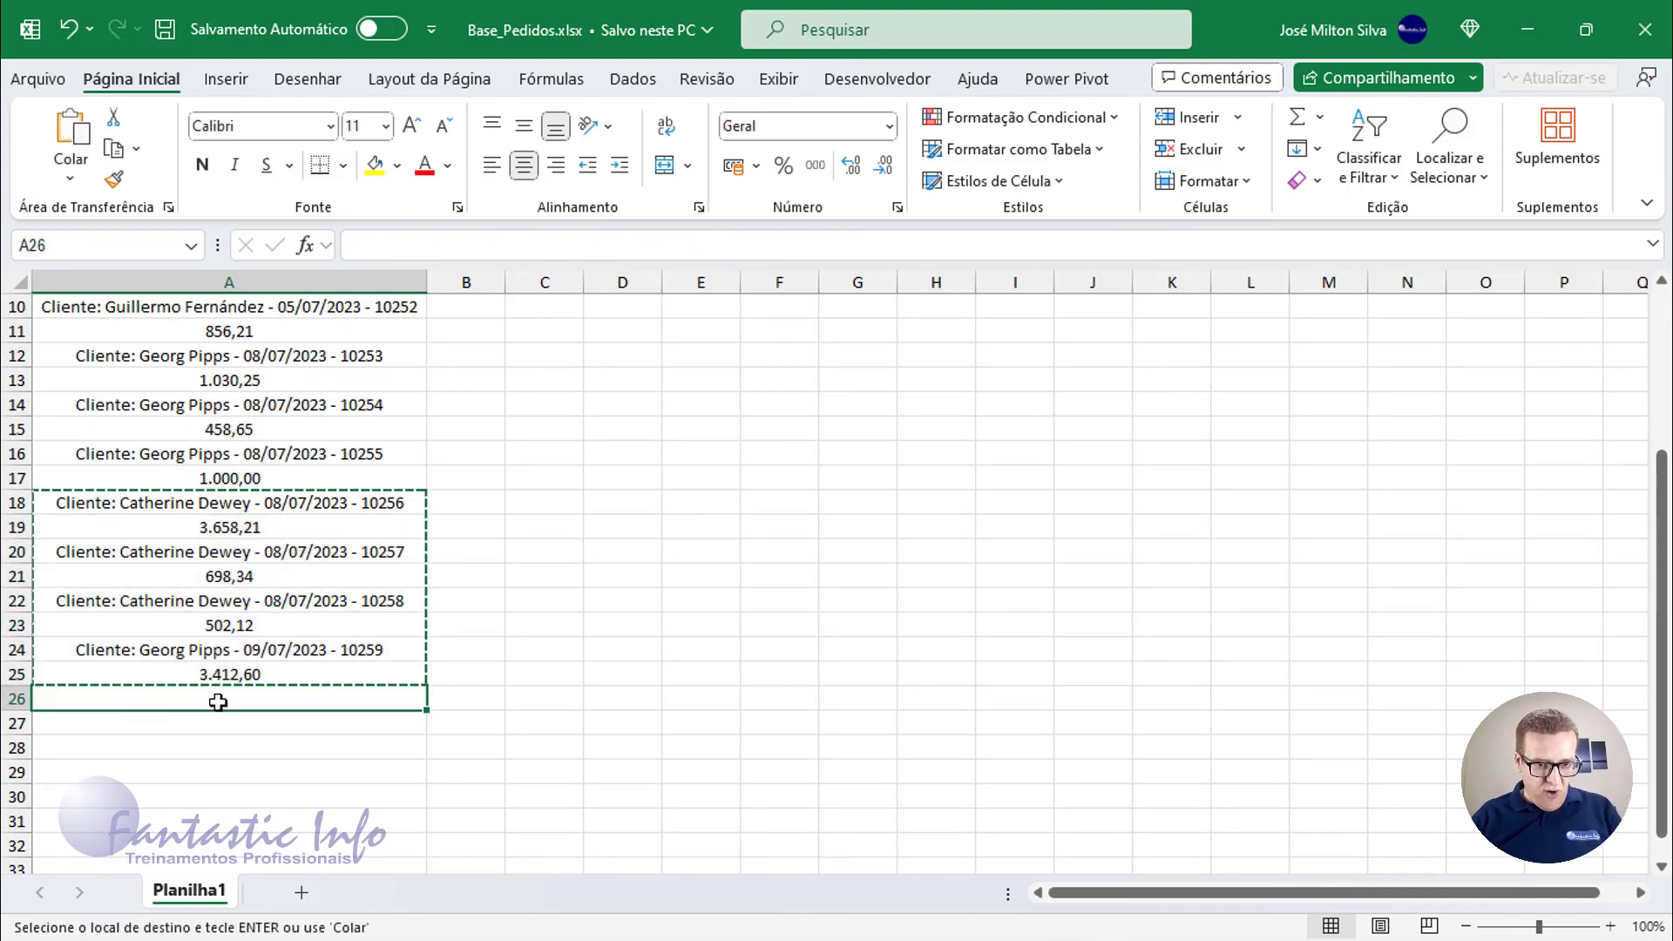
key(ctrl+v)
Replace the order numbers at the end of the pasted entries in A26, A28, A30 and A32 with new ones following the existing orders.
scroll(326, 703, down, 1)
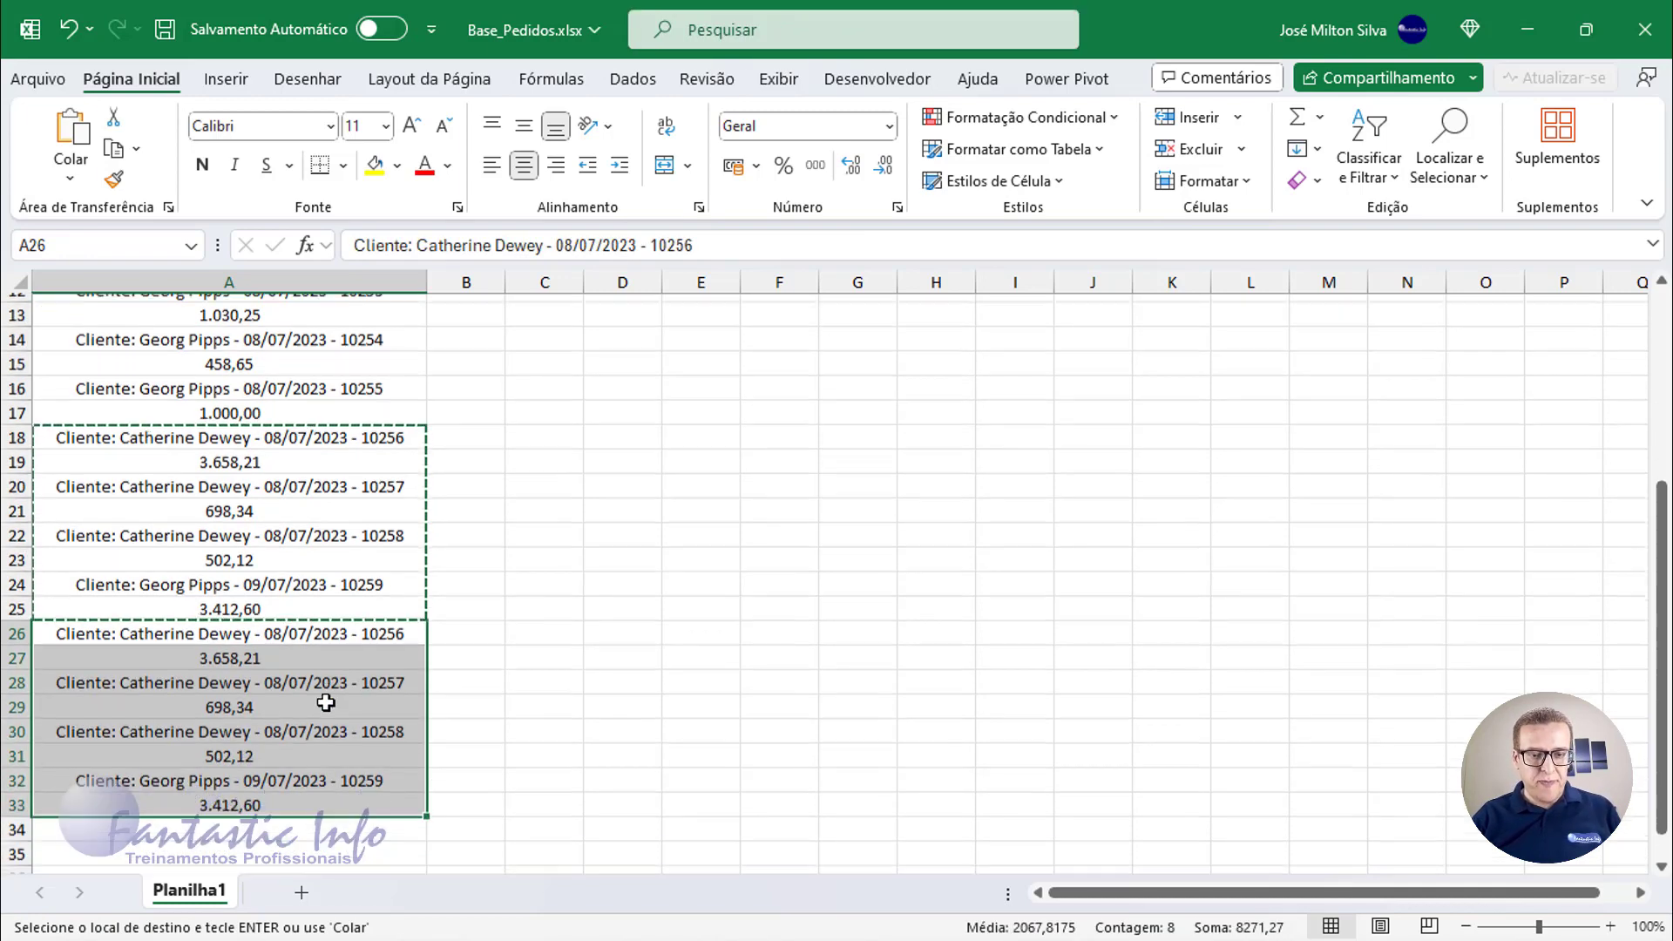
scroll(326, 703, down, 1)
double_click(407, 552)
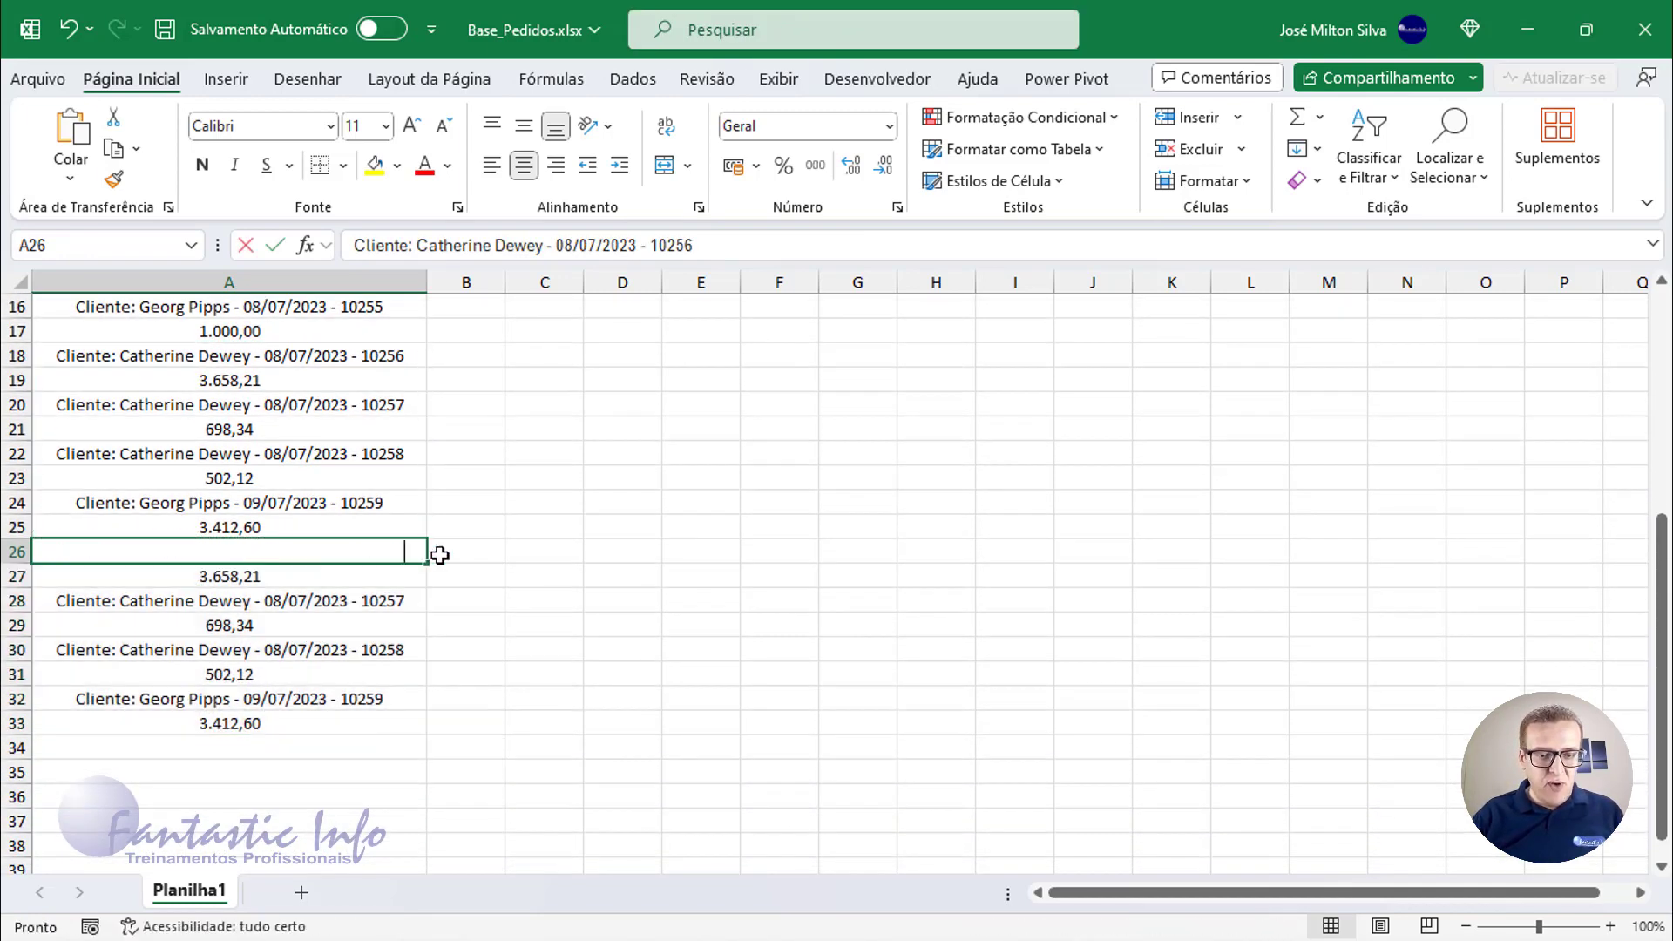
key(BackSpace)
key(BackSpace)
text(60)
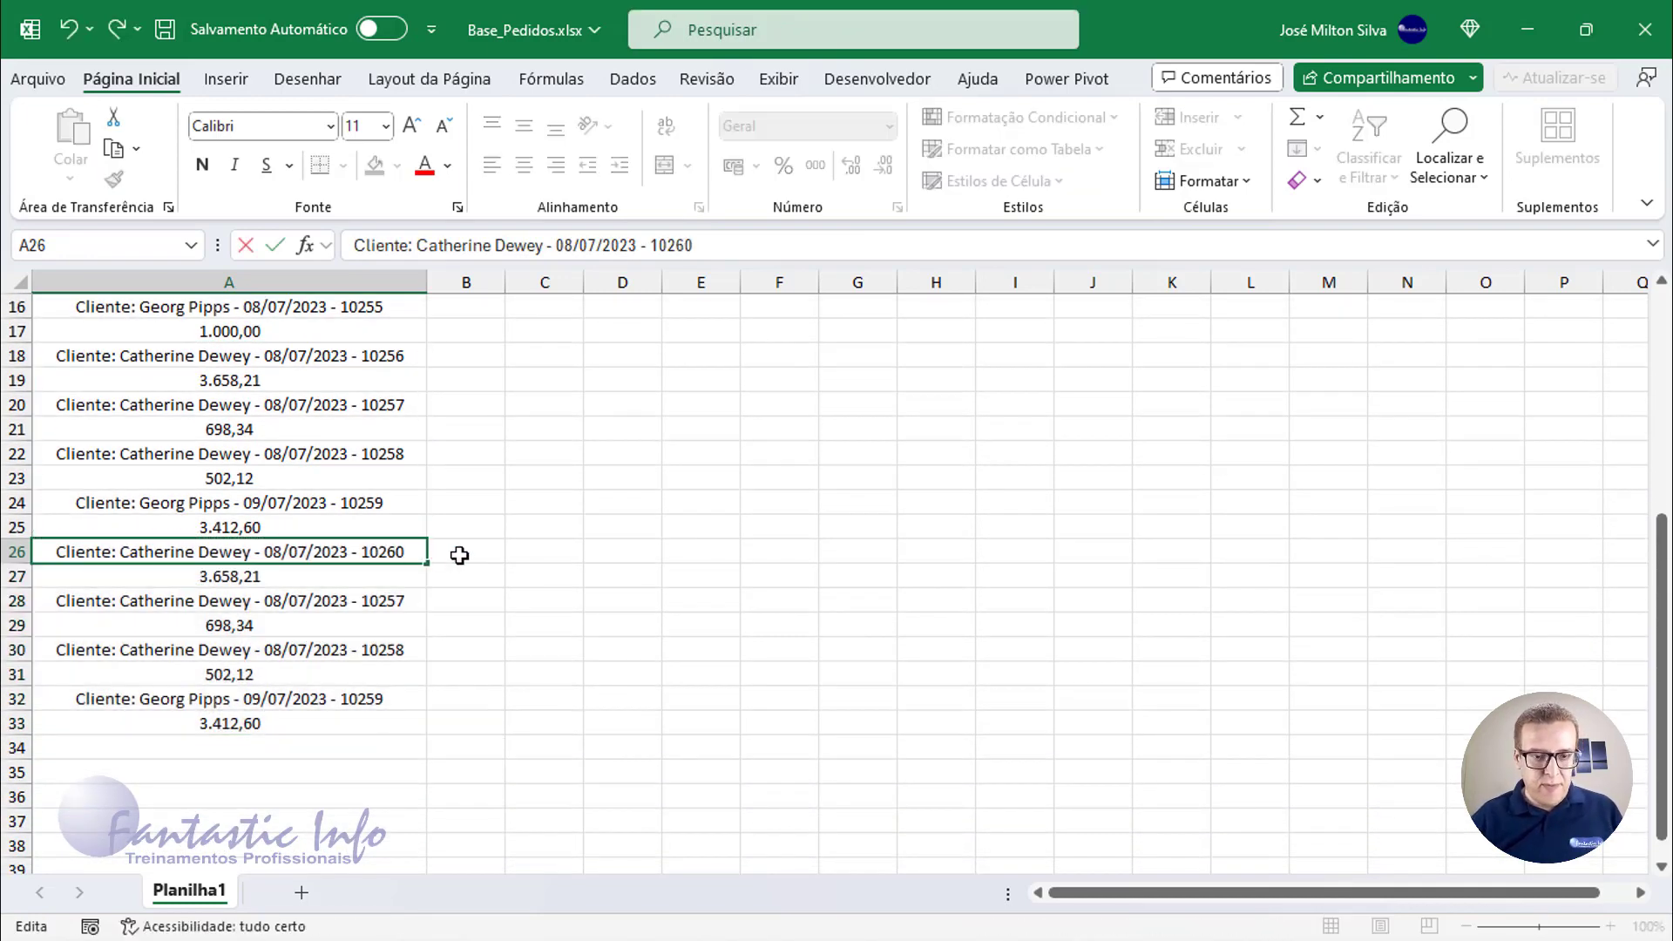
click(402, 601)
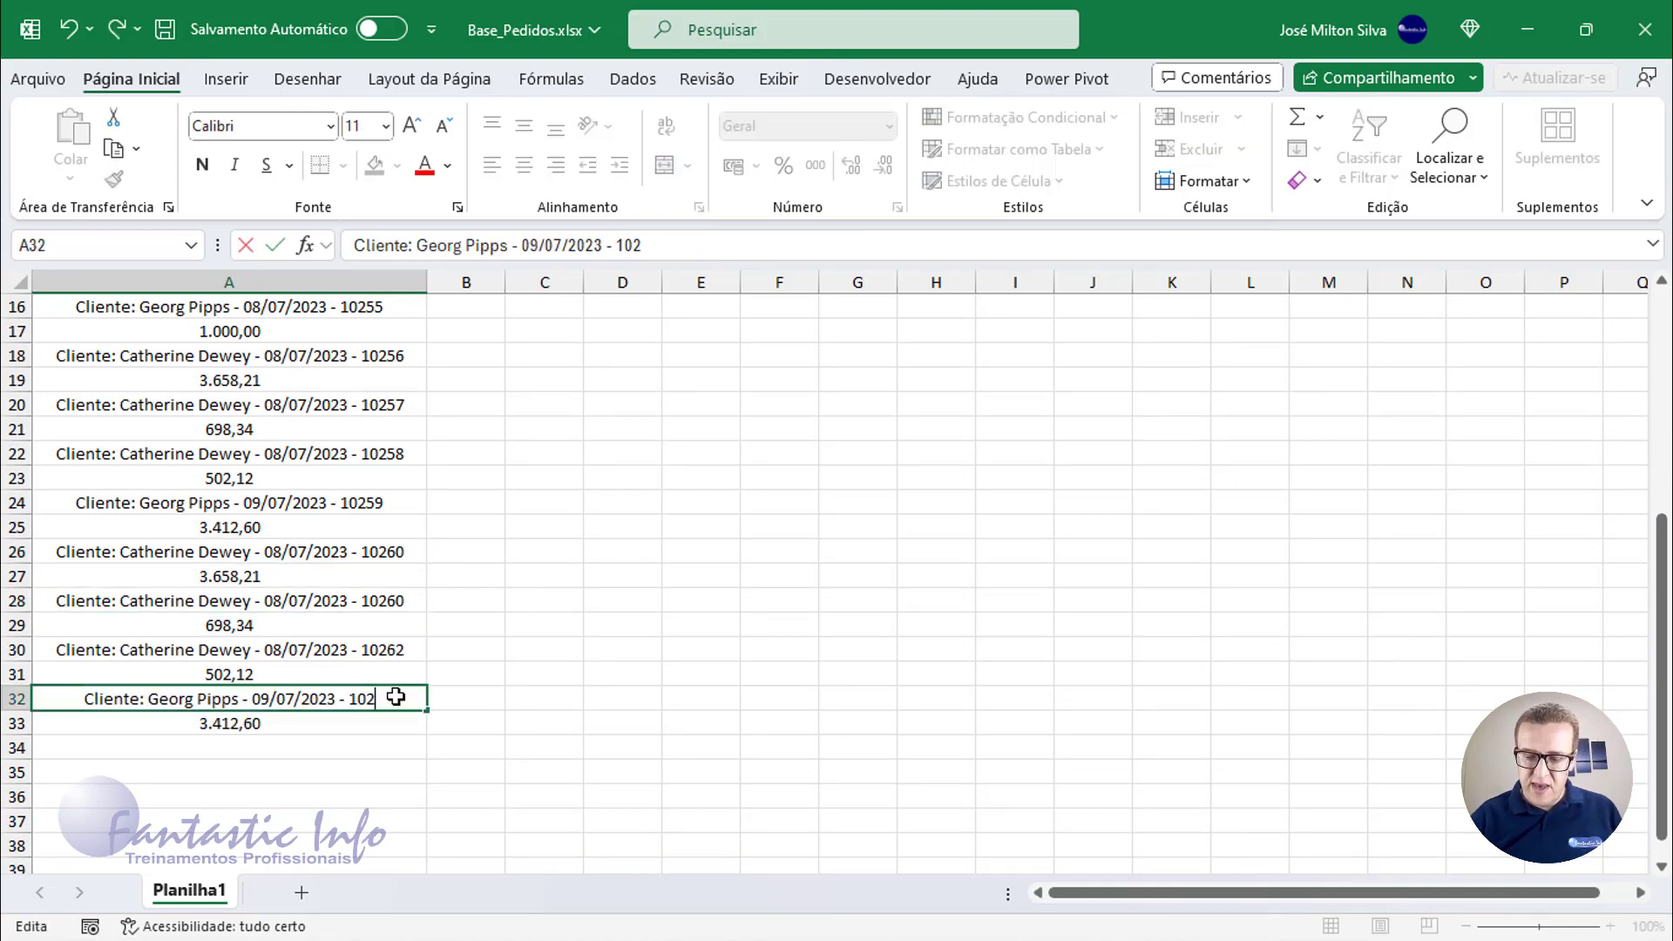
text(63)
key(Return)
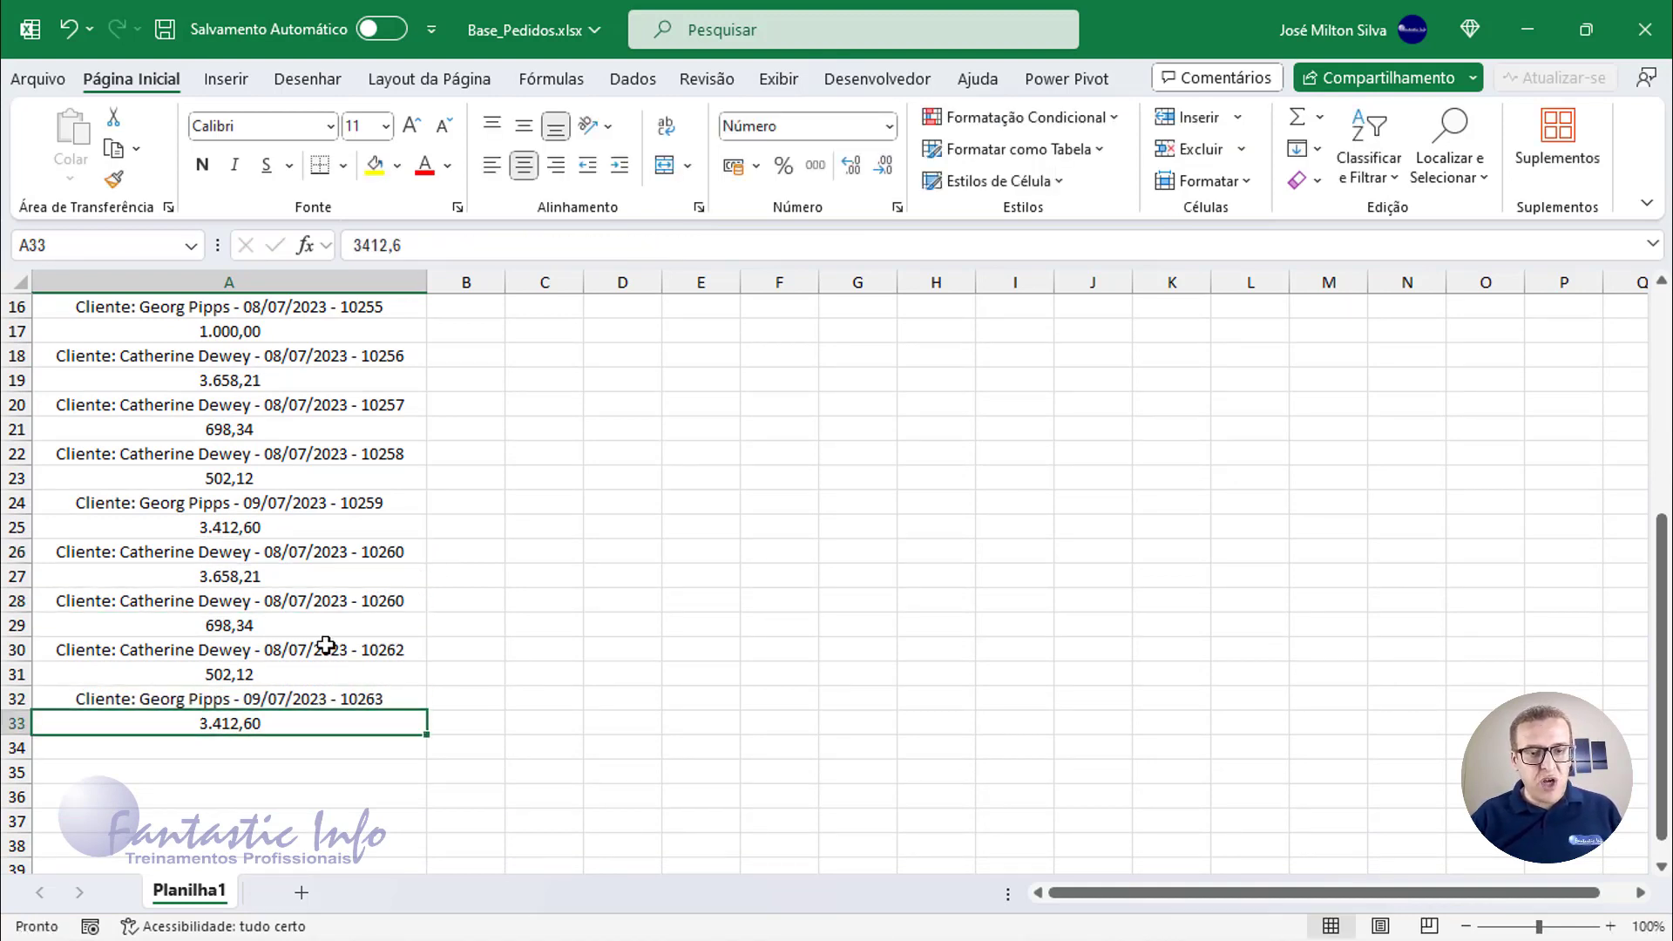
Save the Base_Pedidos.xlsx workbook with the added orders in A26:A33 and close it.
click(350, 502)
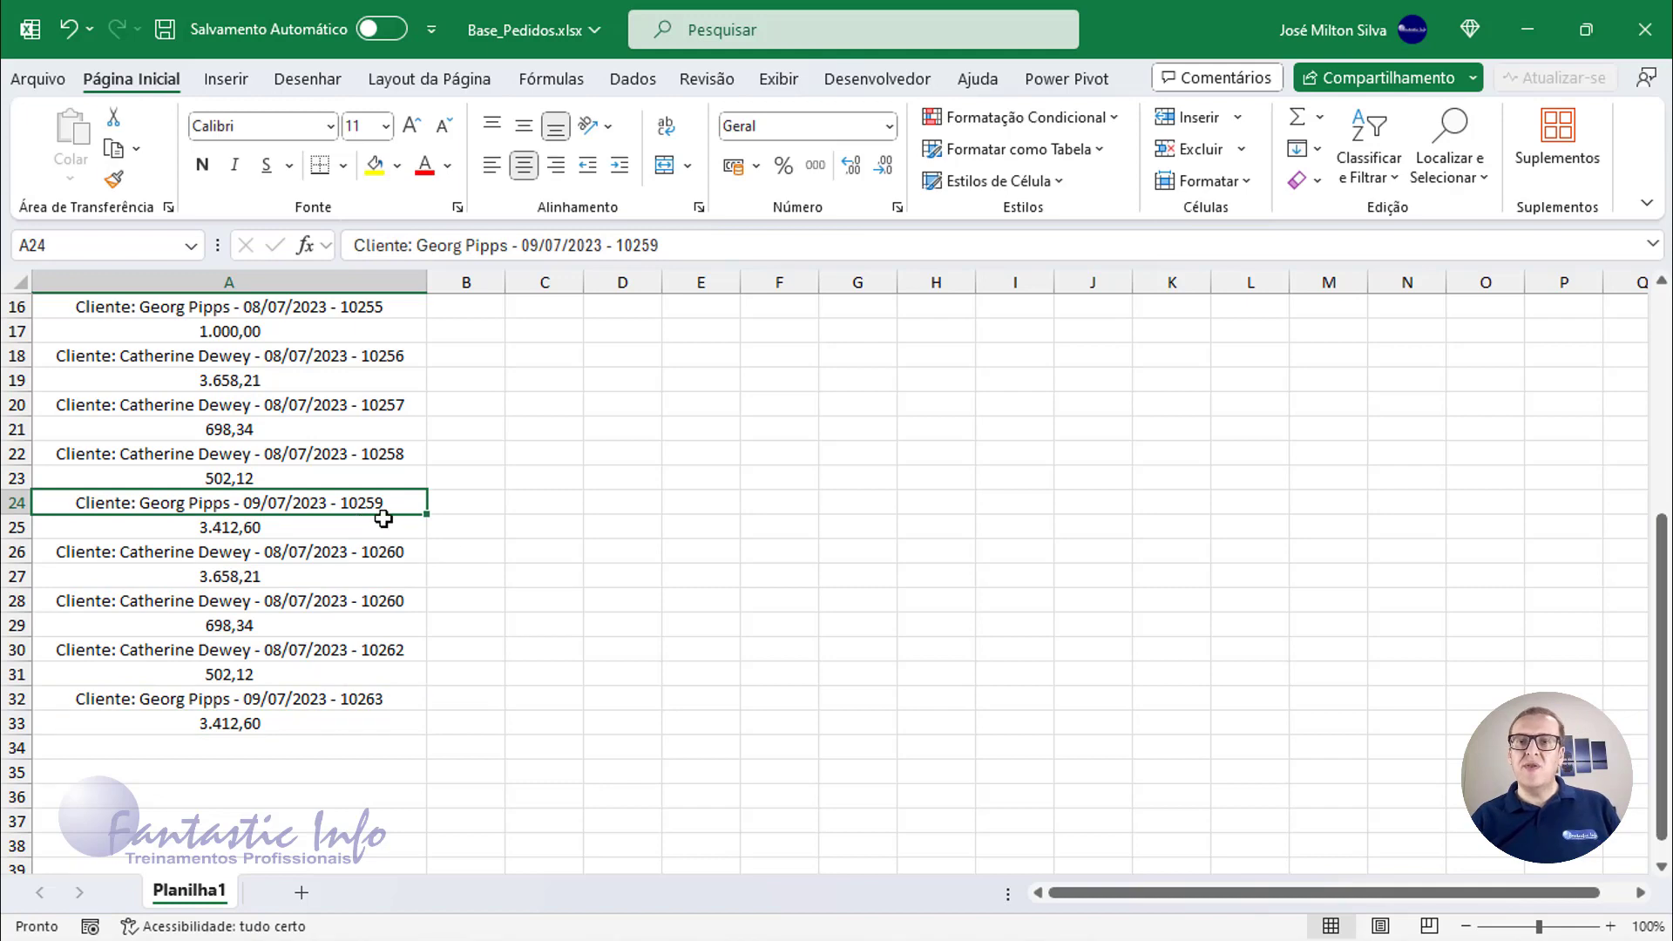
drag(375, 559, 357, 723)
scroll(282, 540, up, 5)
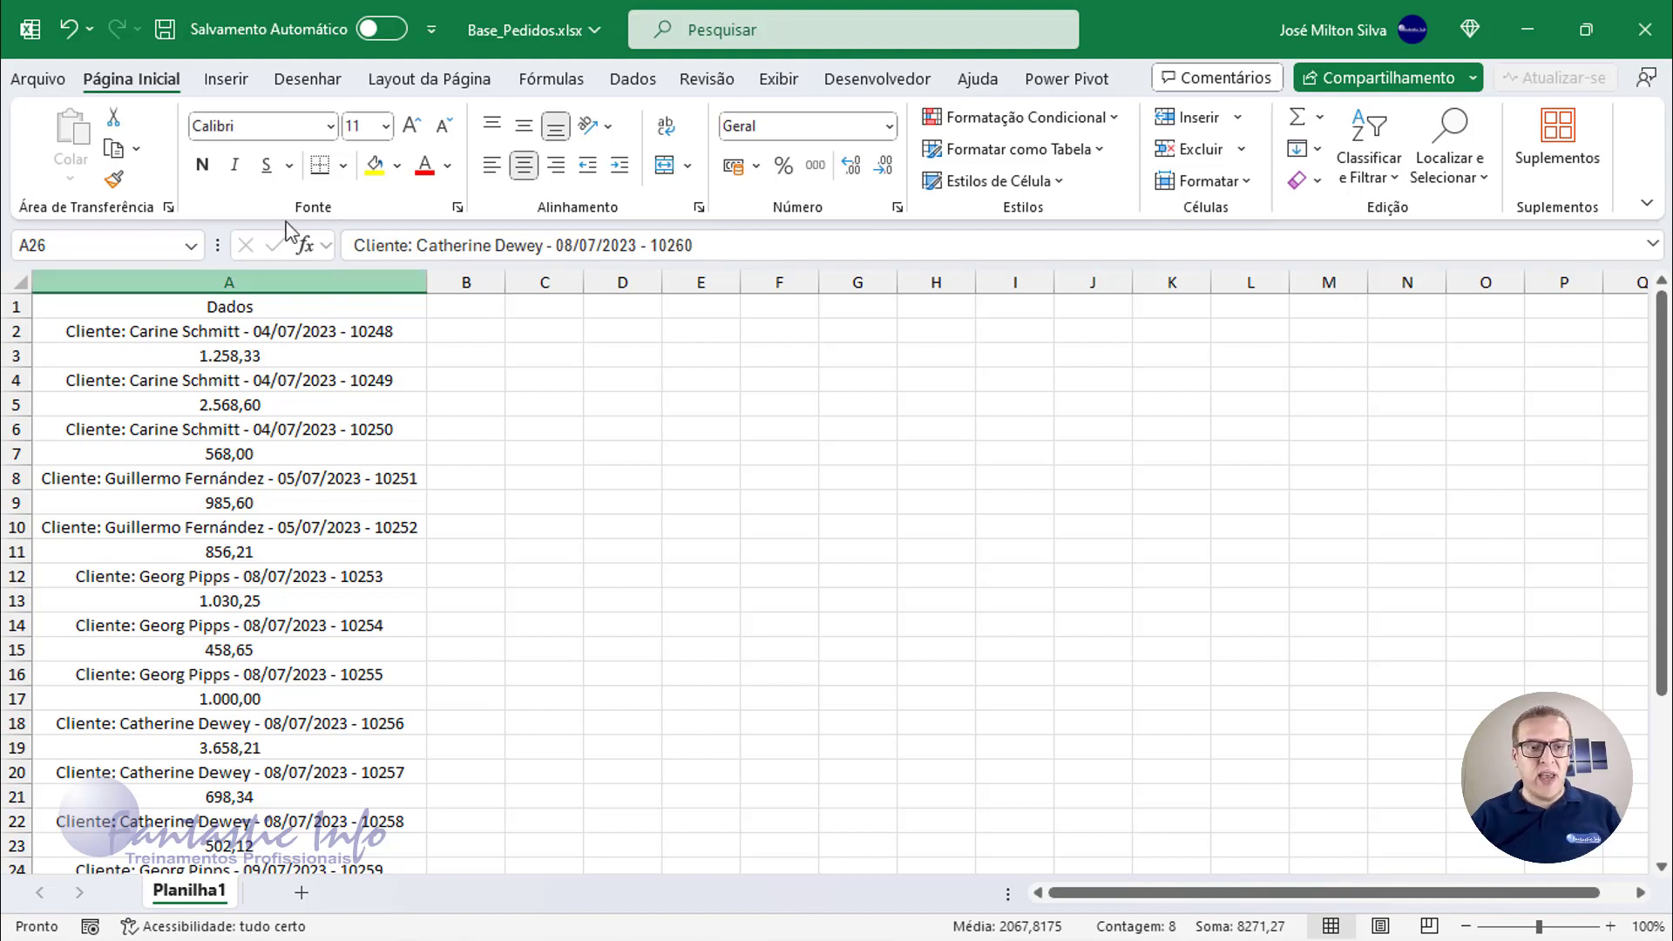
click(166, 42)
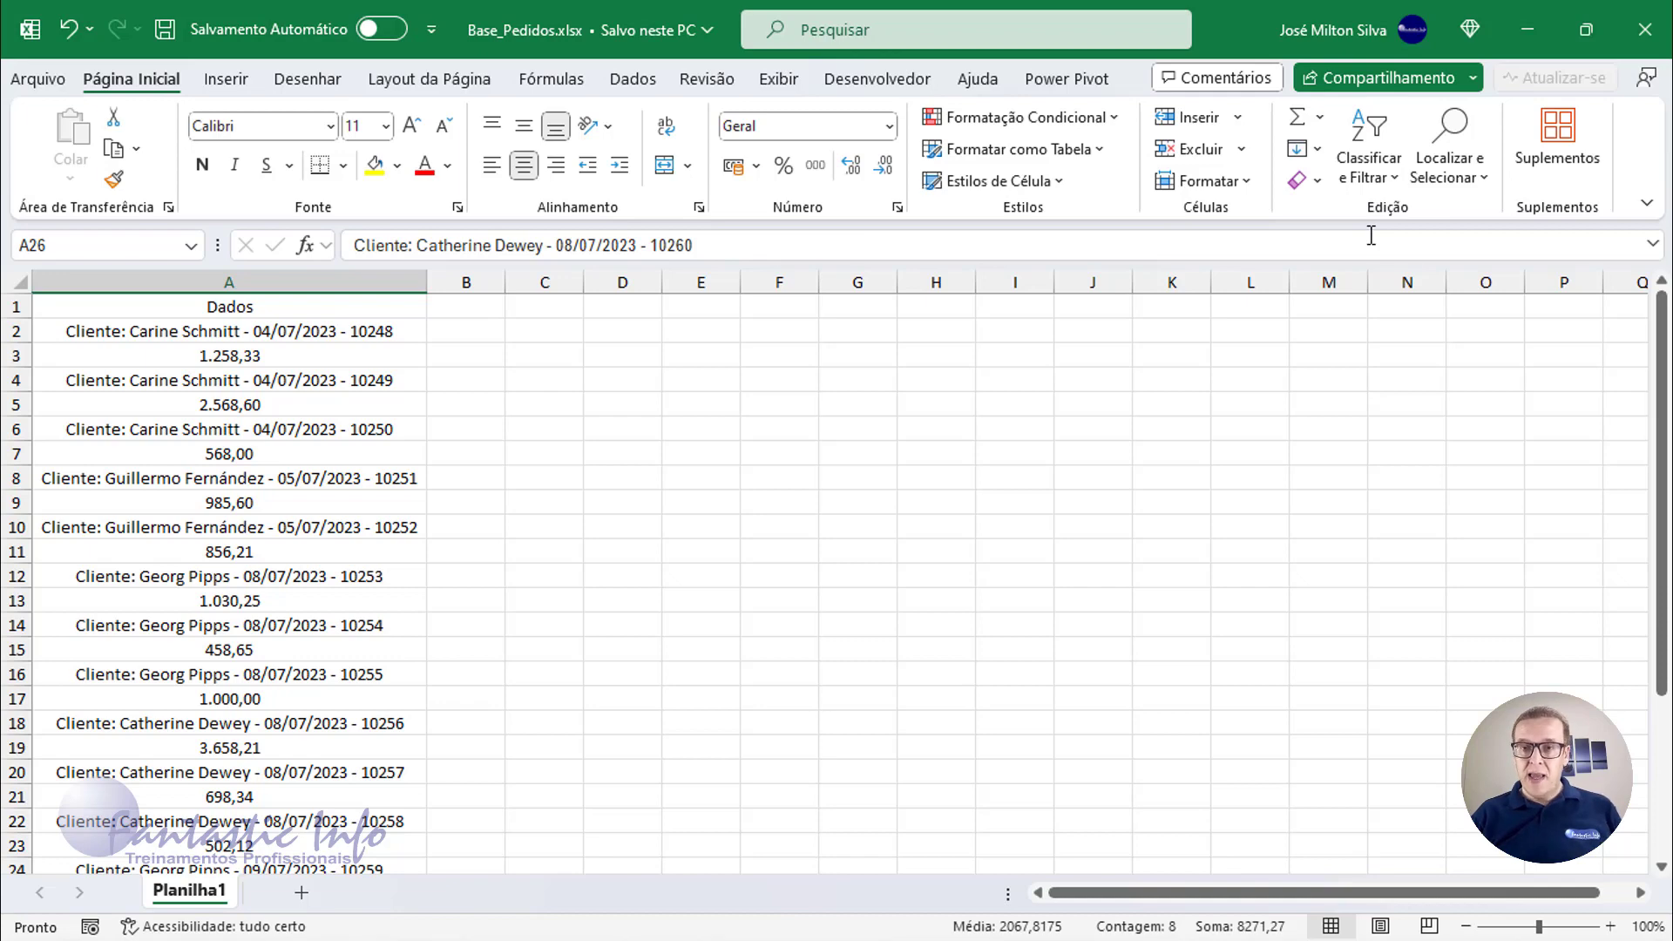
click(1645, 29)
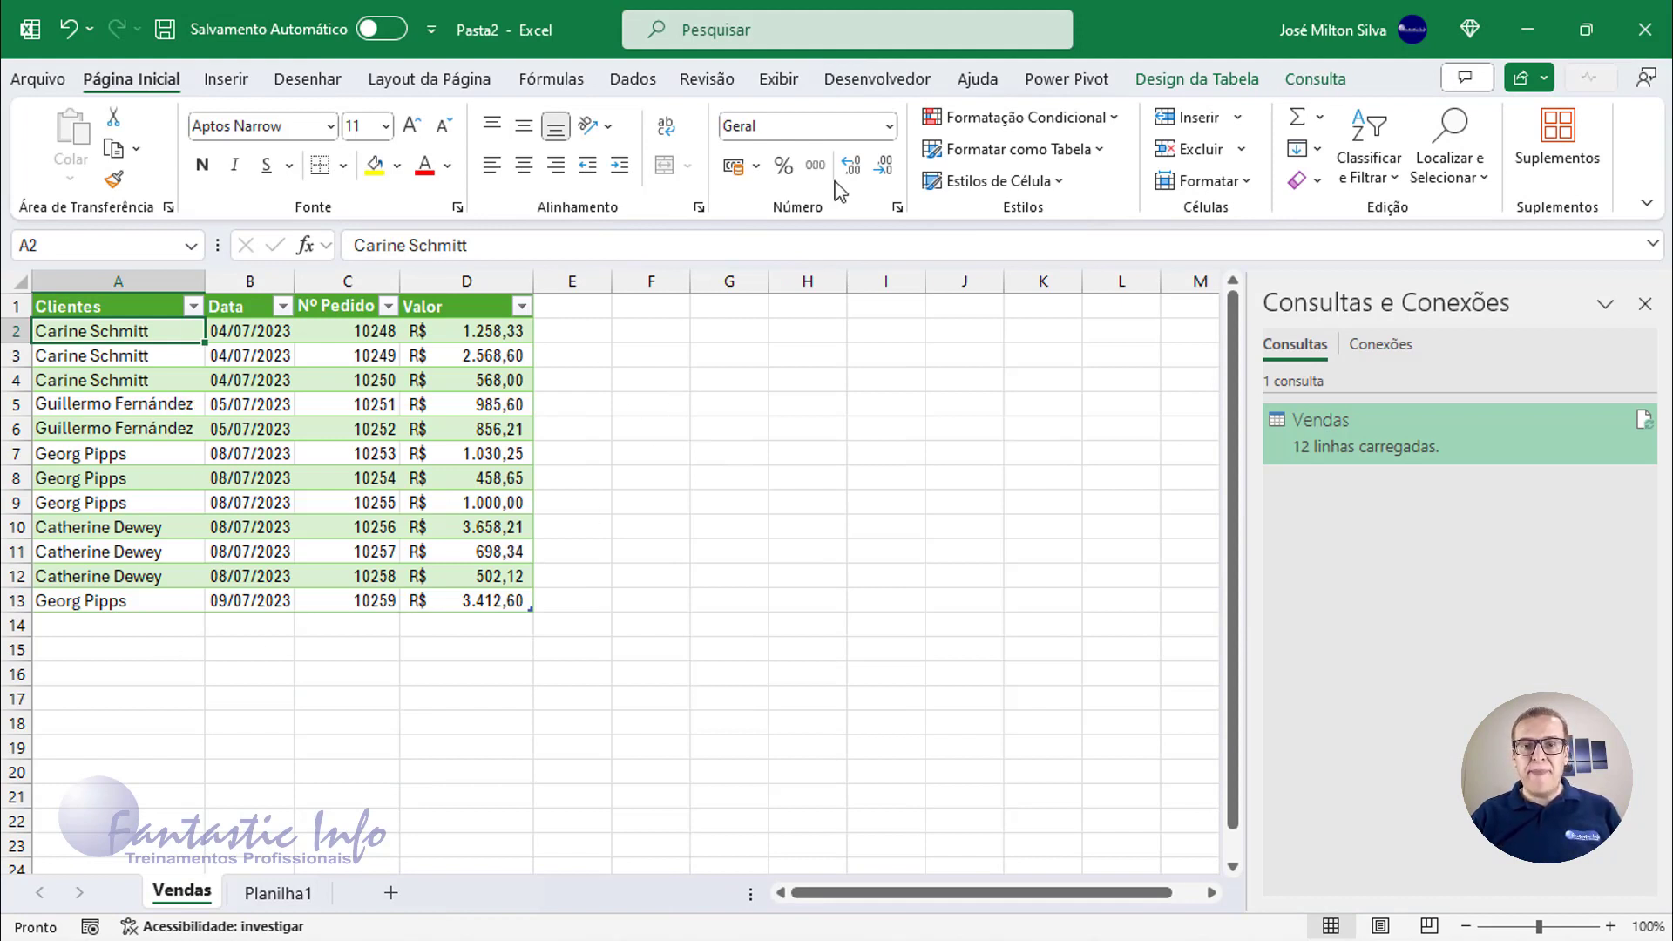
Refresh all data connections to load the added orders into the Vendas table, without replacing any existing cell contents.
click(646, 77)
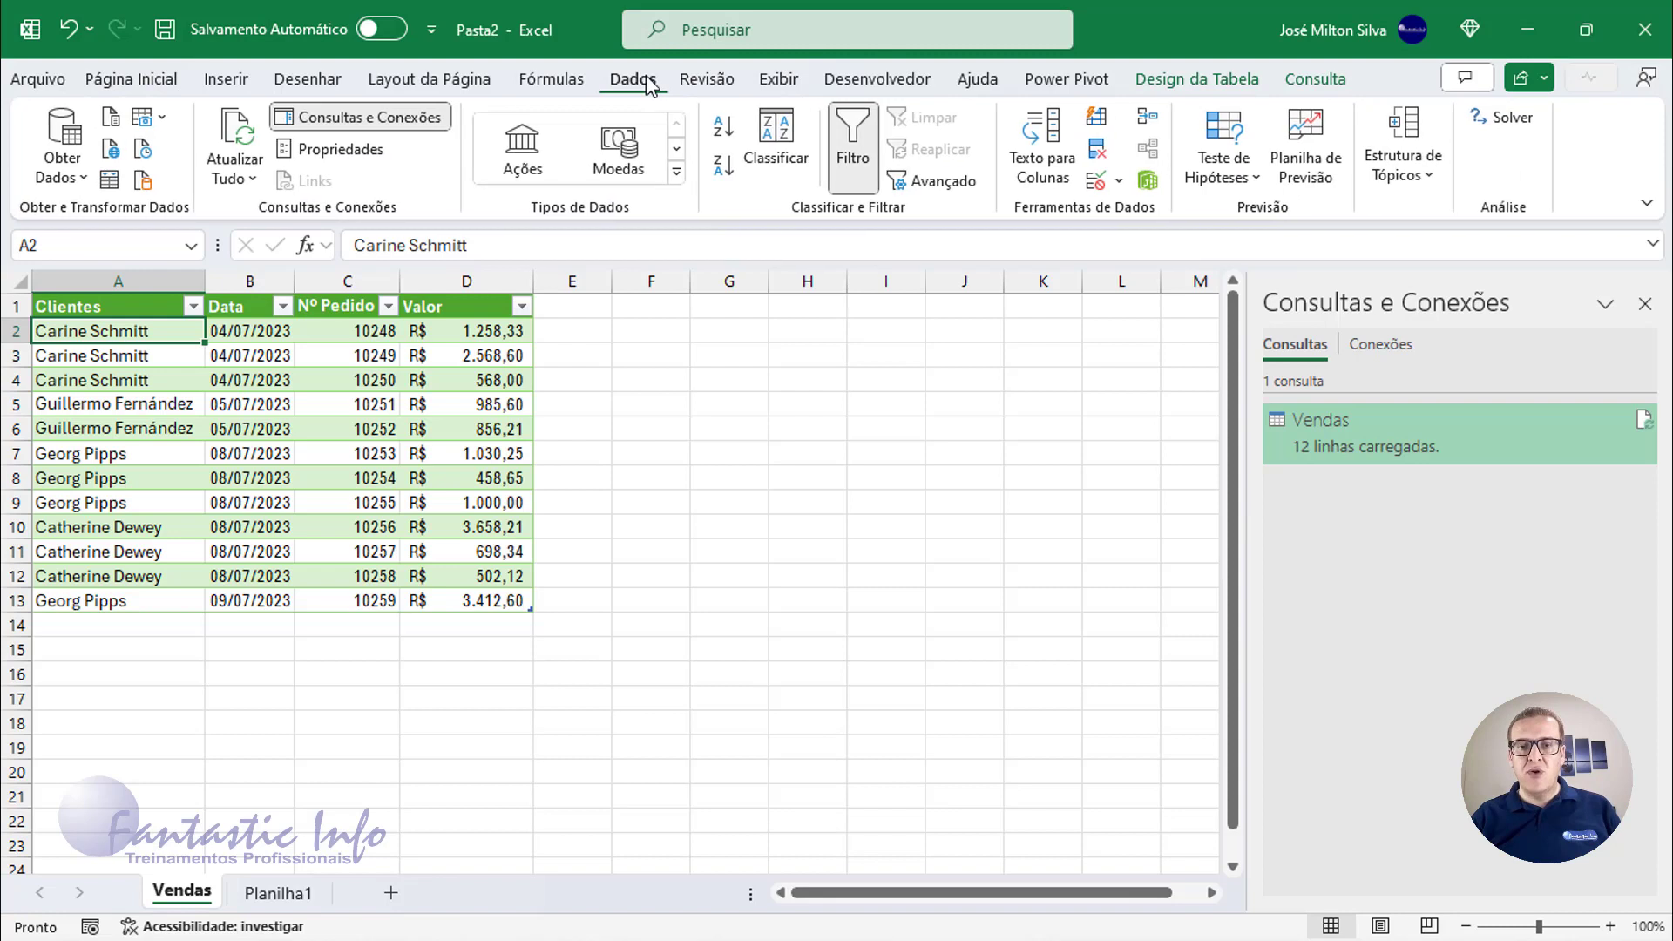
click(237, 142)
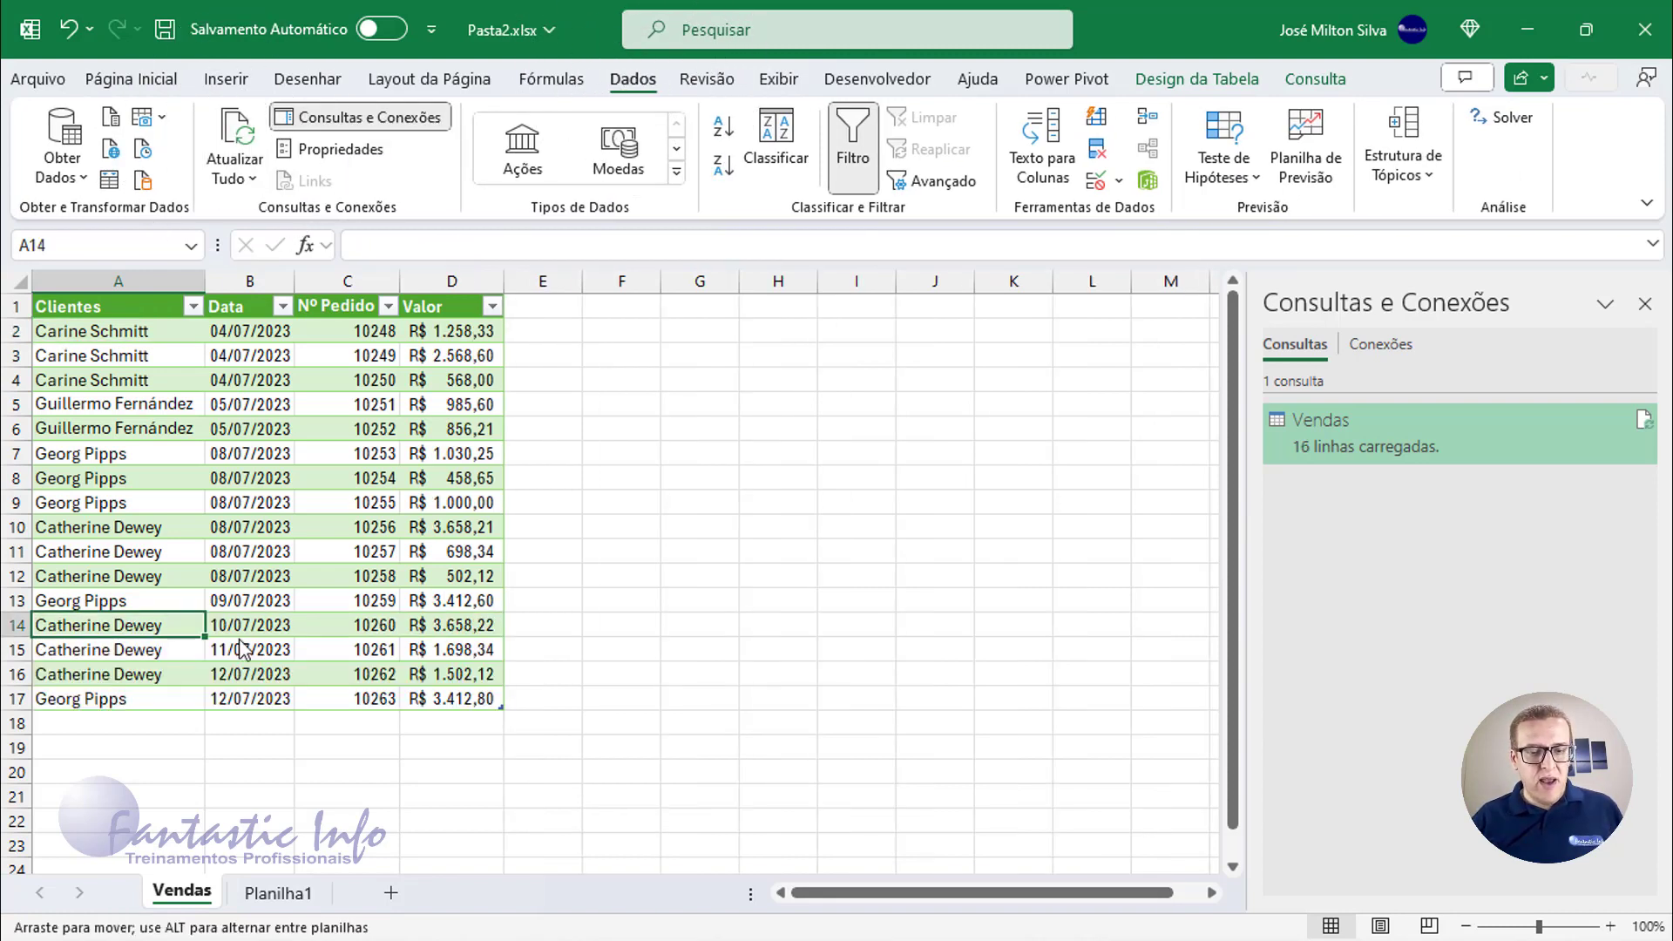
drag(244, 650, 467, 697)
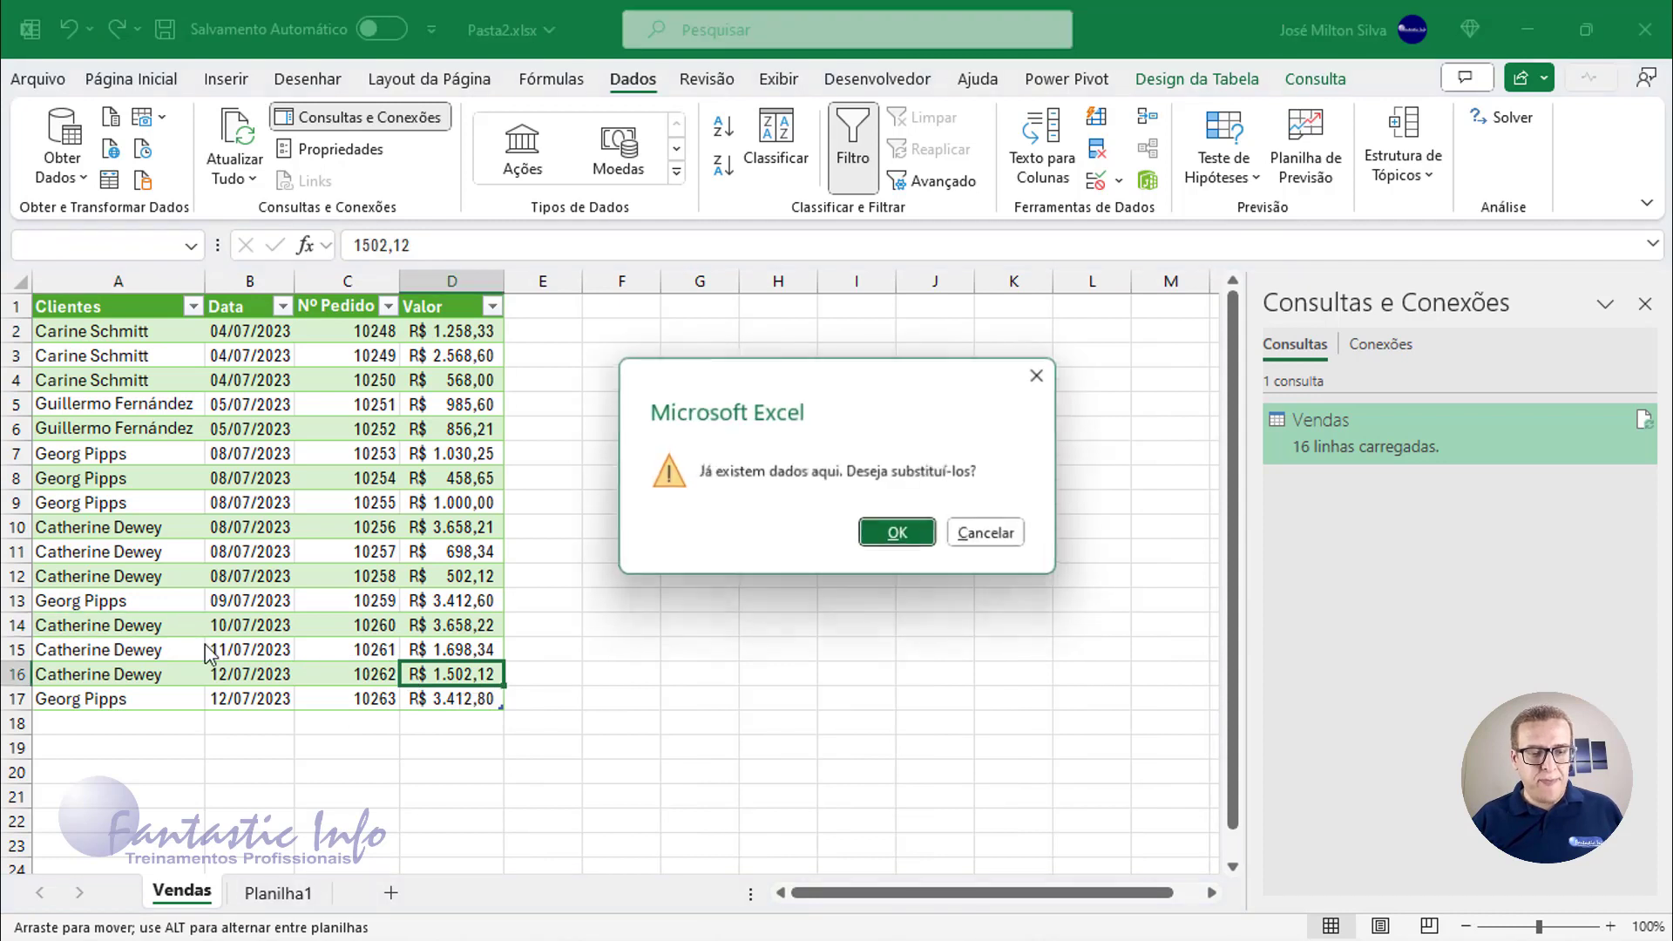
click(983, 533)
Examine the newly loaded orders in A14:D17 of the Vendas table.
click(89, 604)
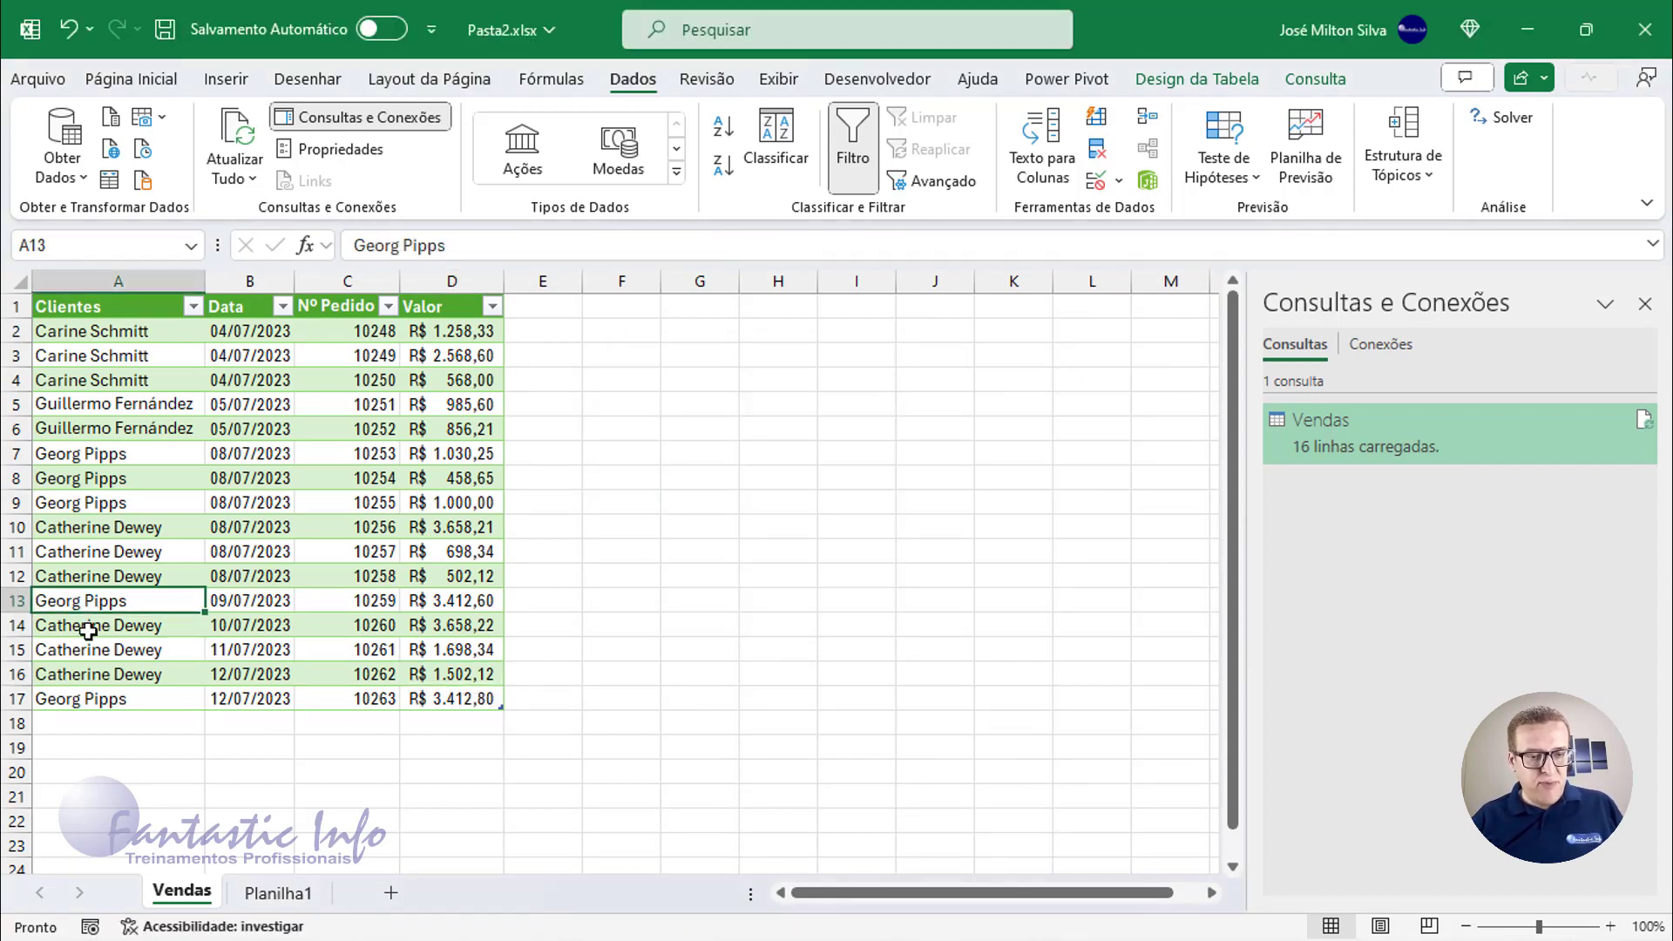
drag(87, 625, 453, 697)
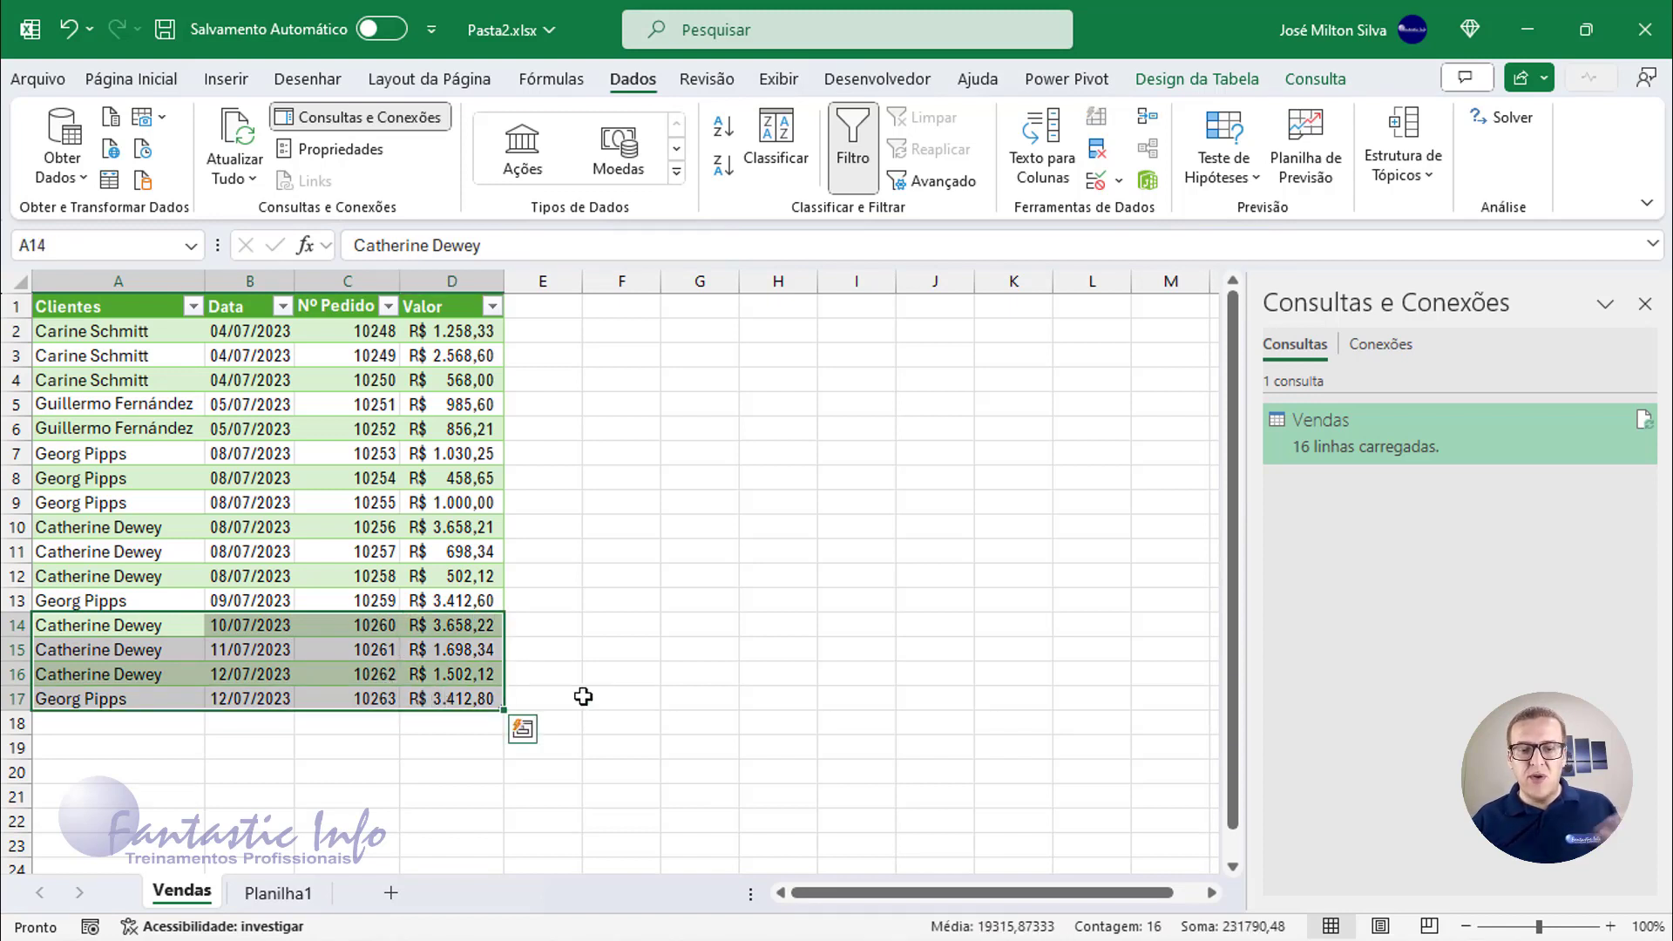
click(140, 310)
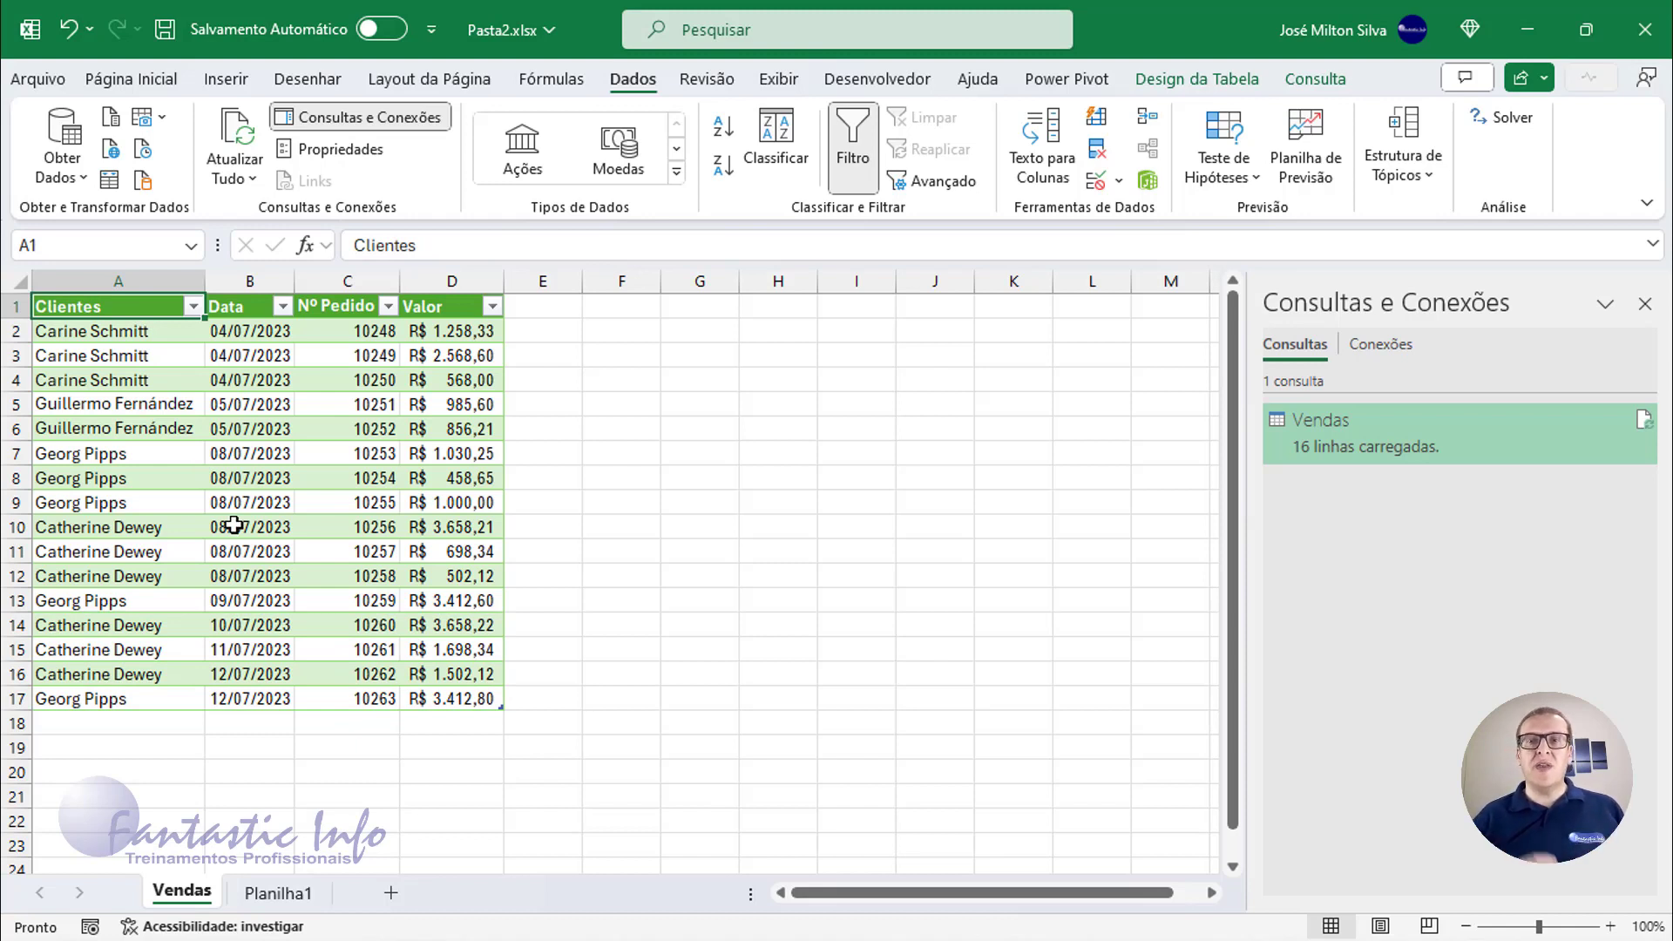